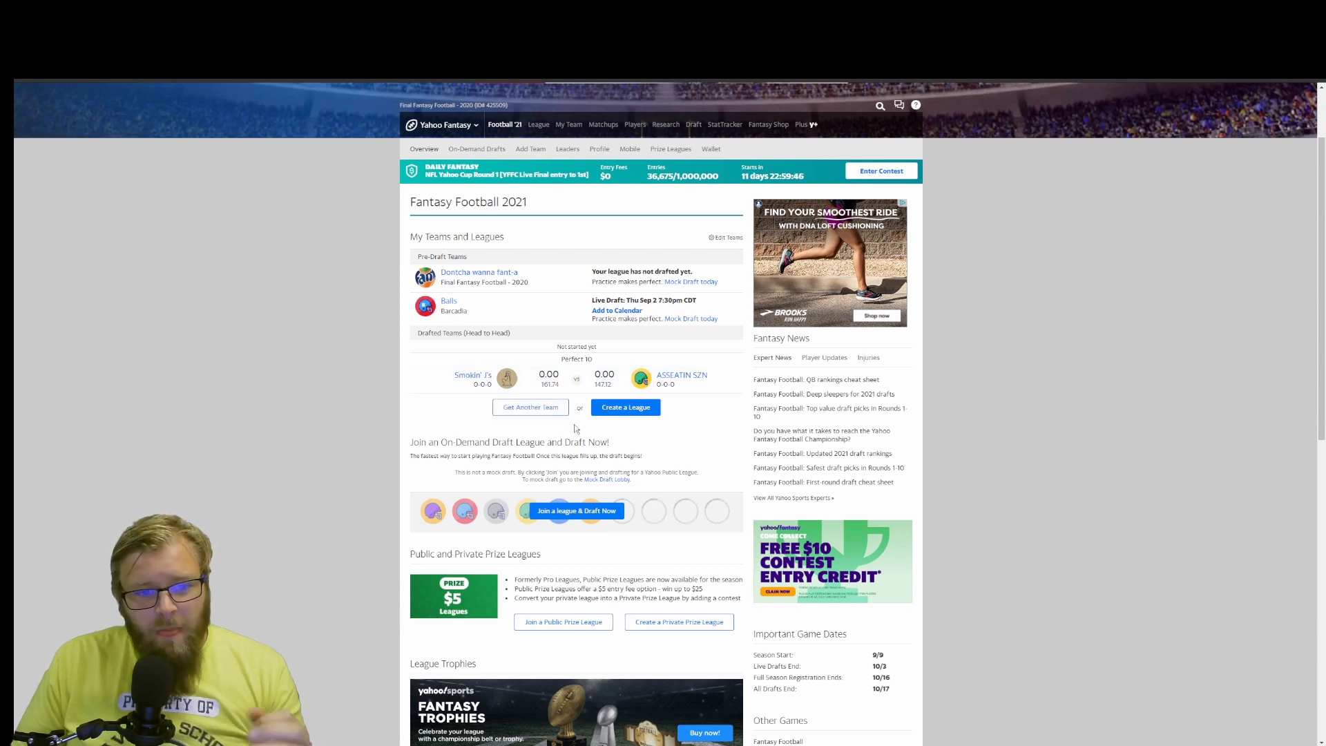
- Start creating a new league and name it TestLeague2021
left_click(634, 409)
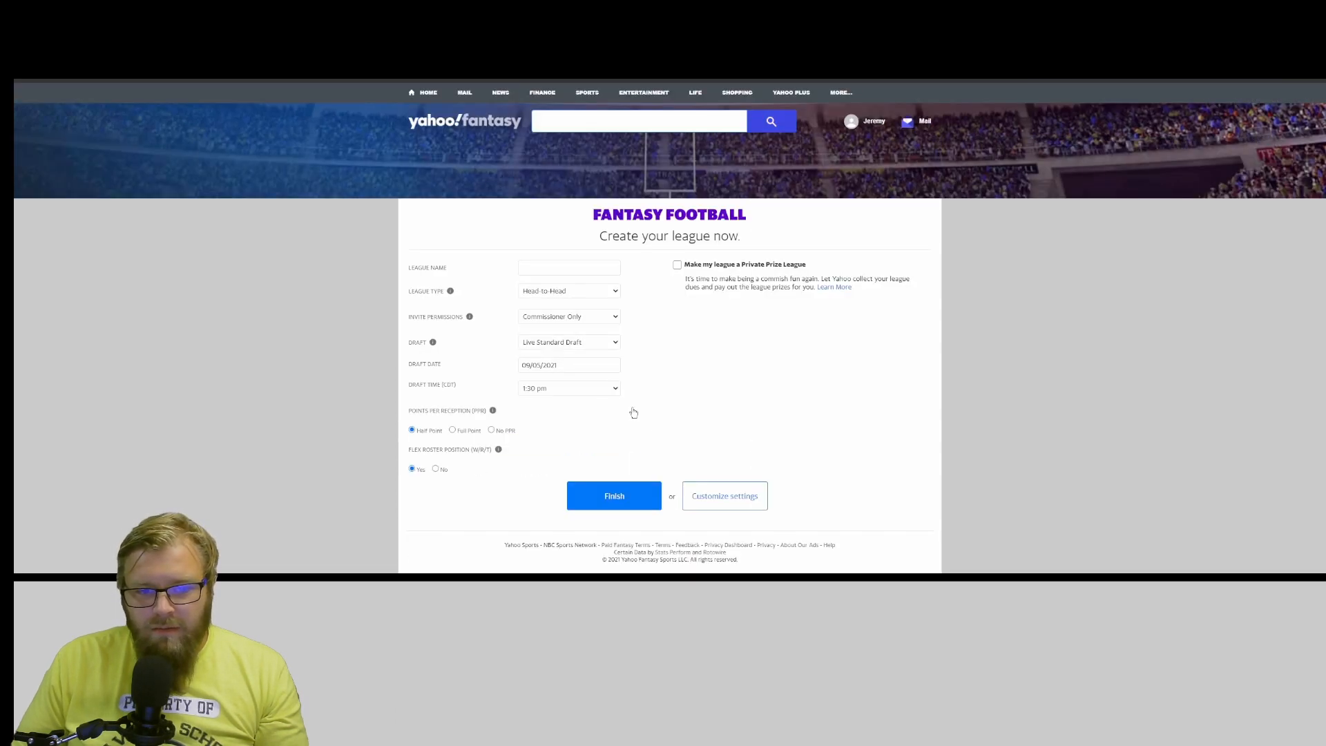
left_click(568, 270)
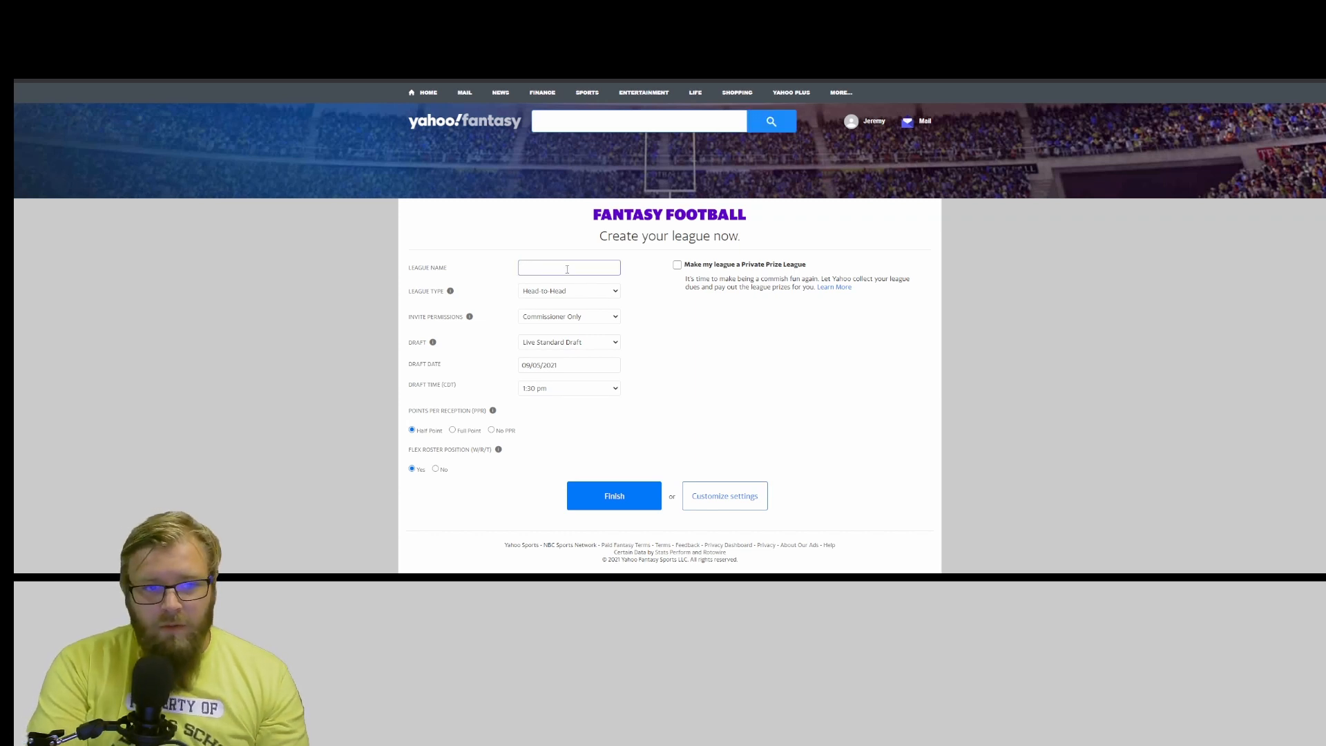
type("TestLea")
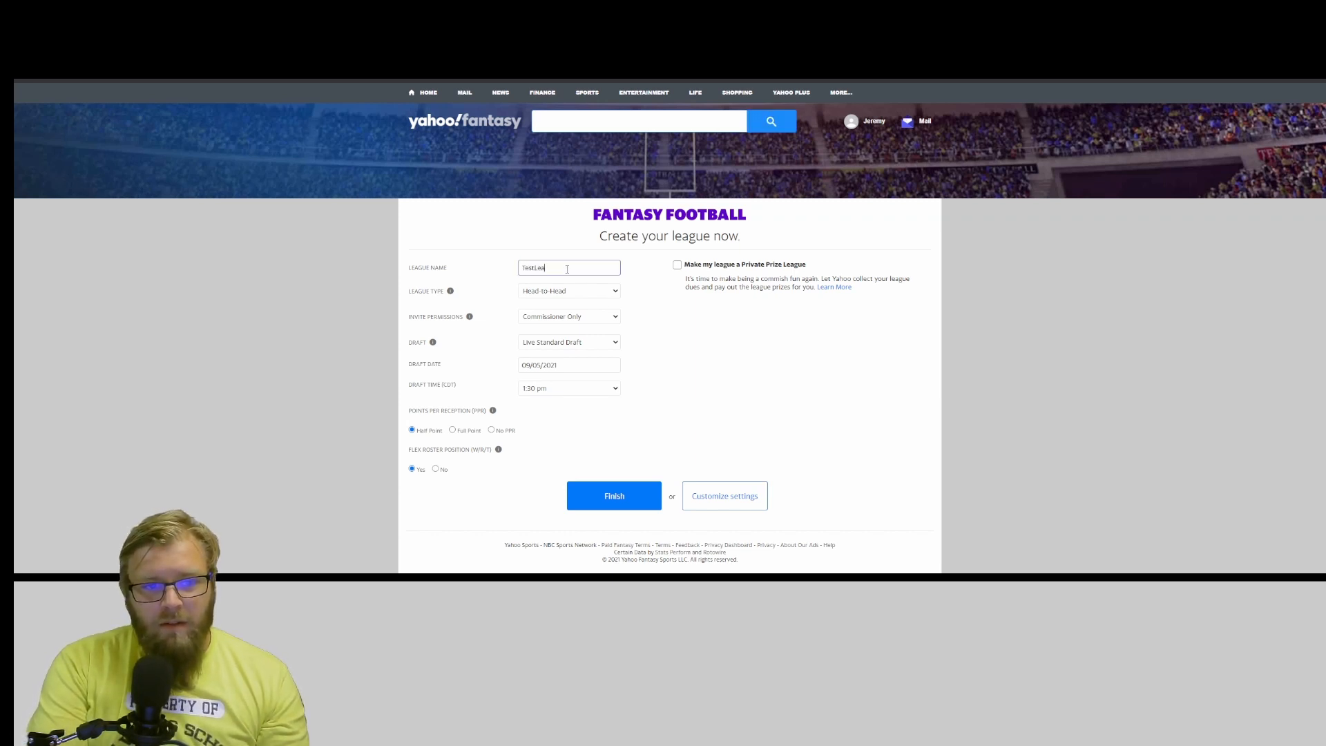
type("gue2021")
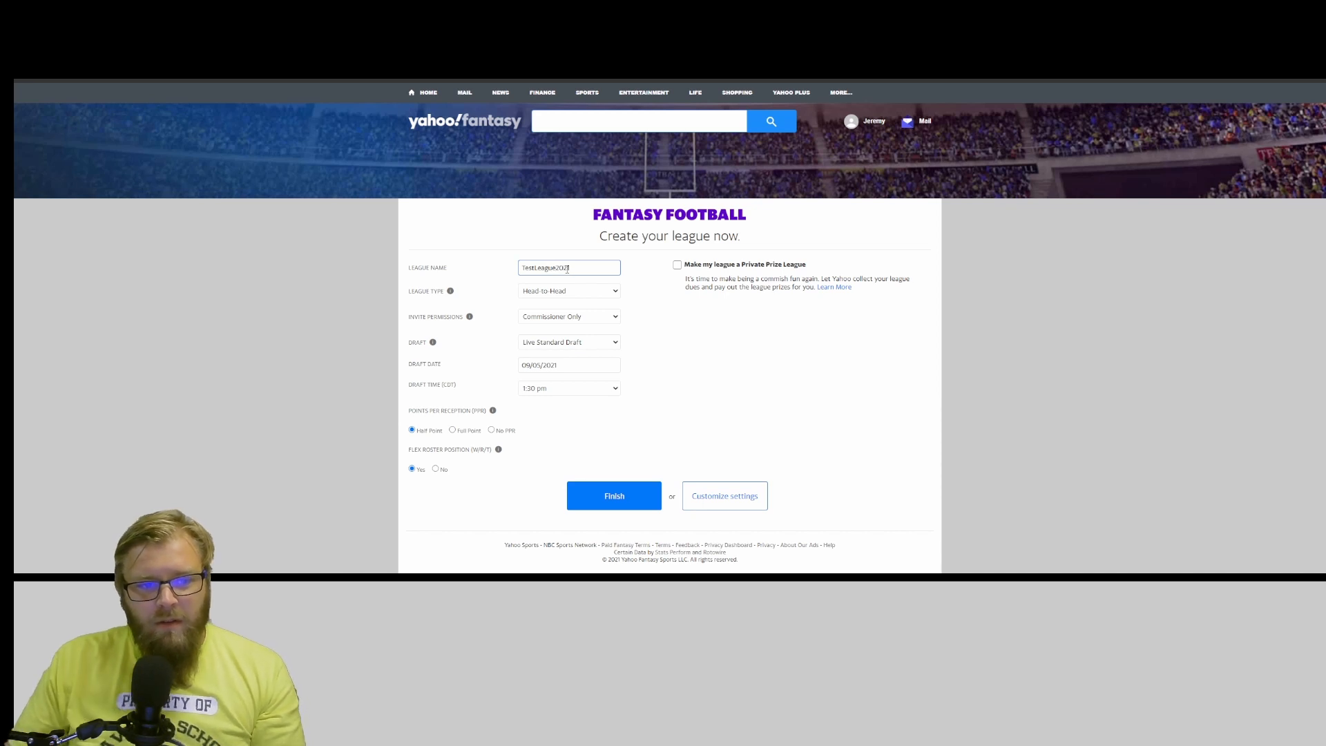
- Choose Head-to-Head as the league type and Commissioner Only for the invite permissions
left_click(584, 293)
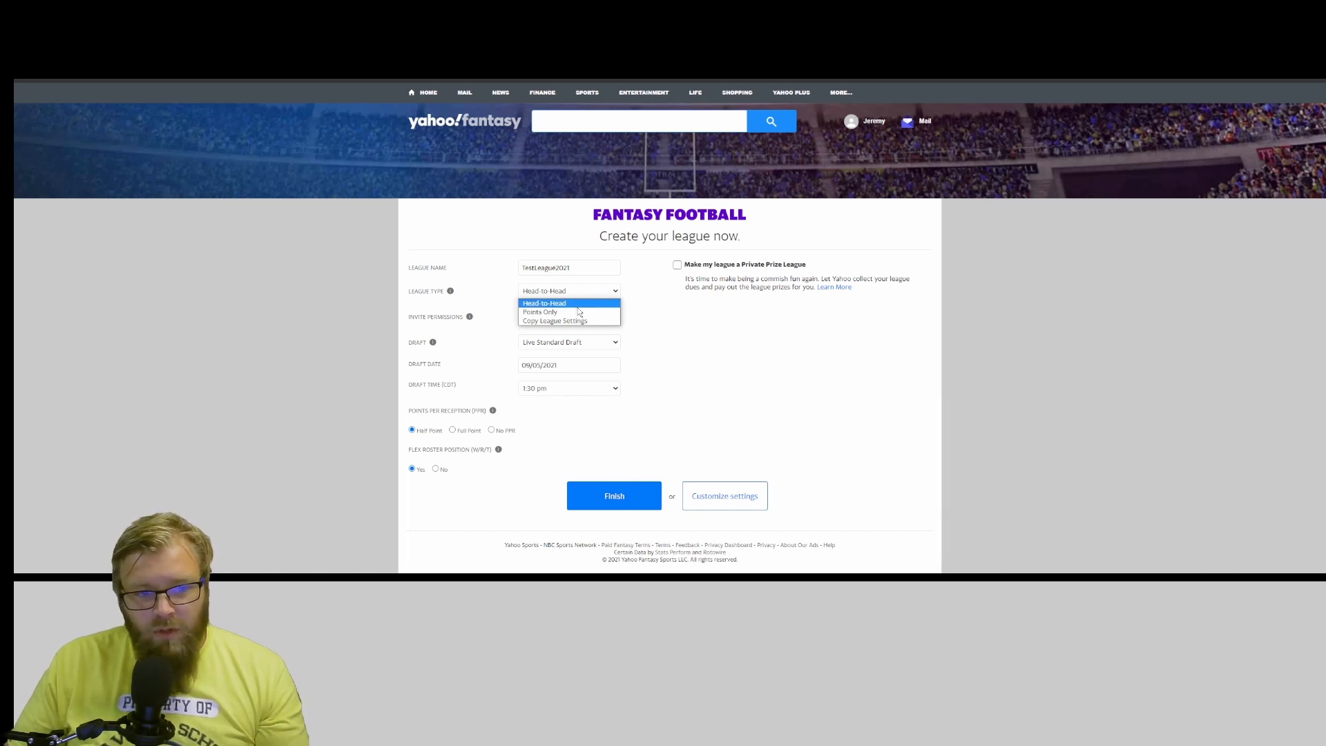
left_click(578, 308)
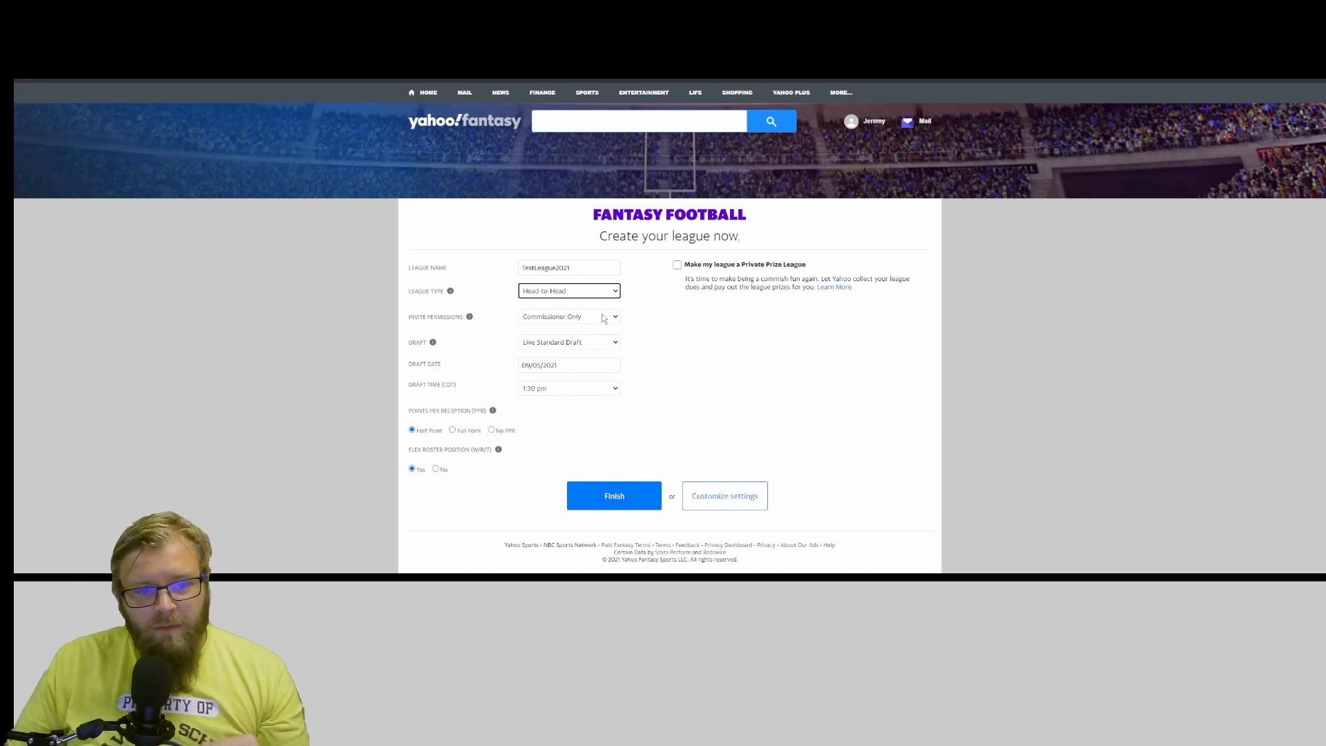
left_click(604, 318)
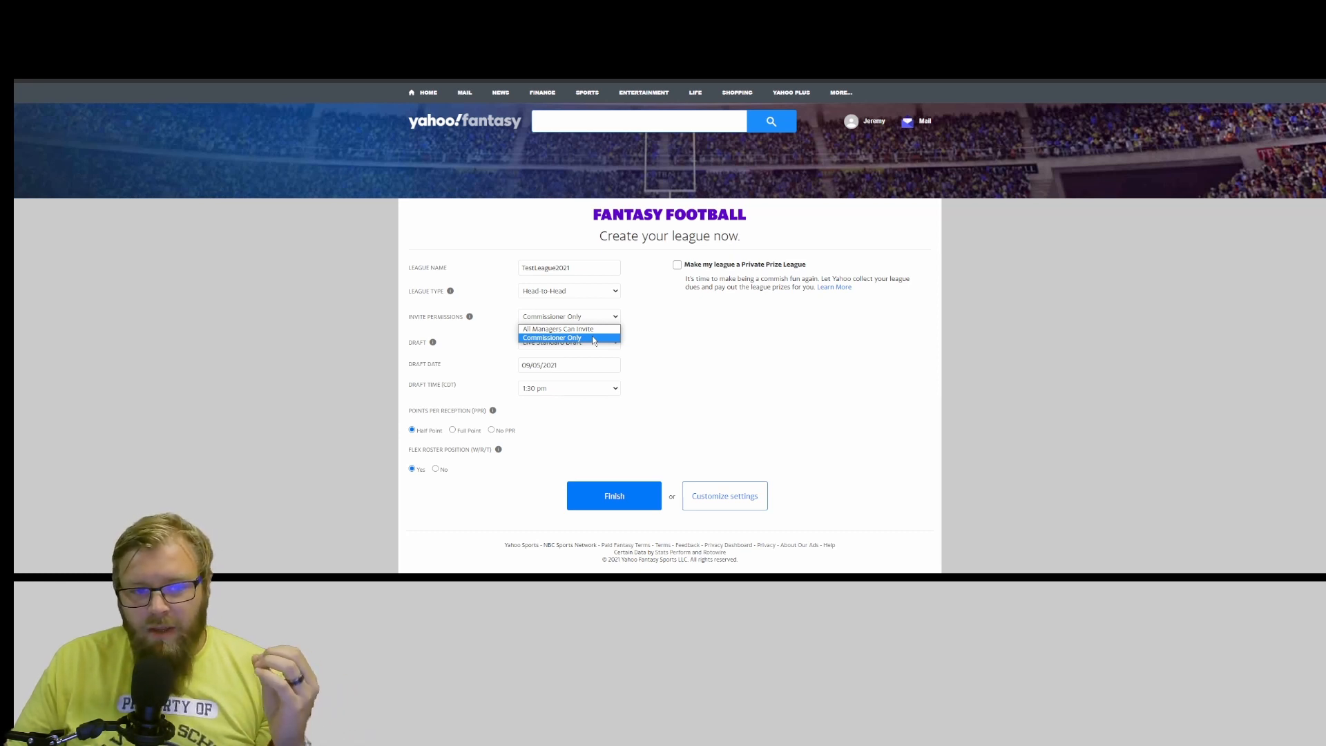
left_click(593, 337)
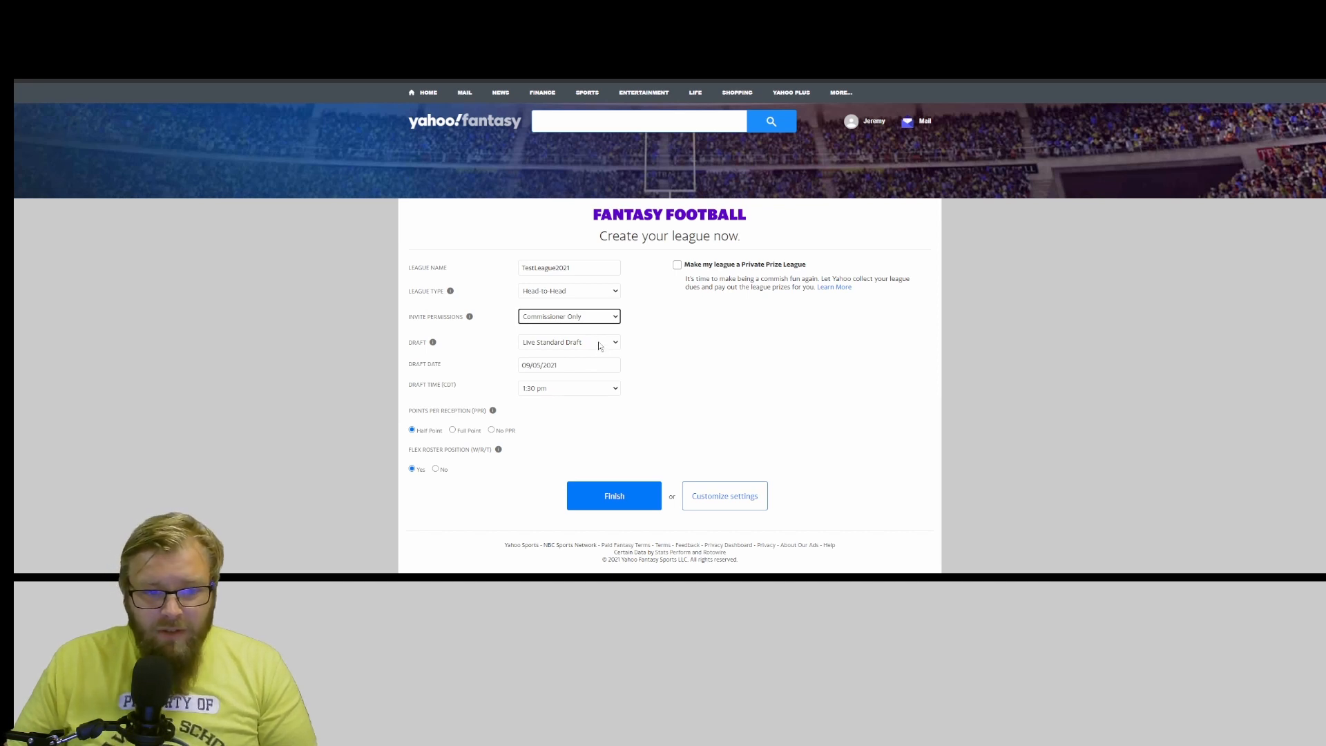
- Choose Live Standard Draft as the draft type and set the draft date to 09/05/2021
left_click(600, 346)
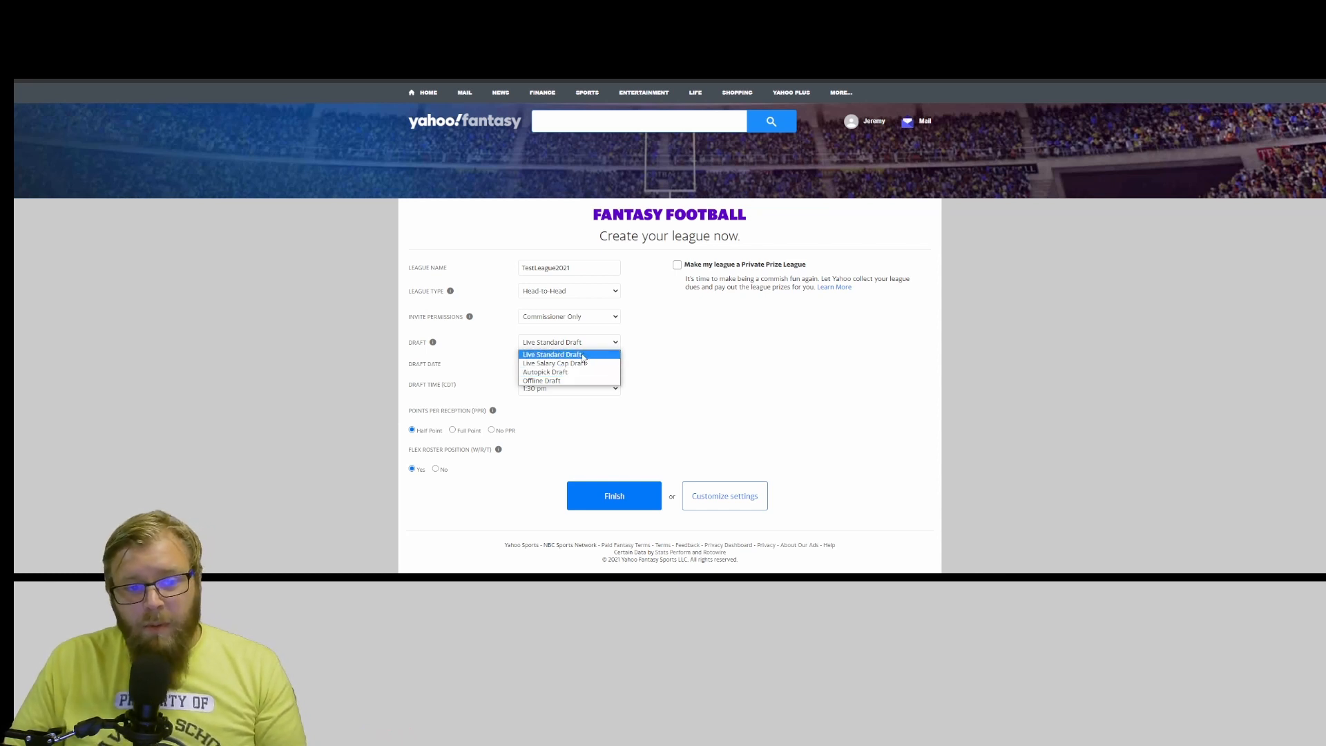
left_click(584, 355)
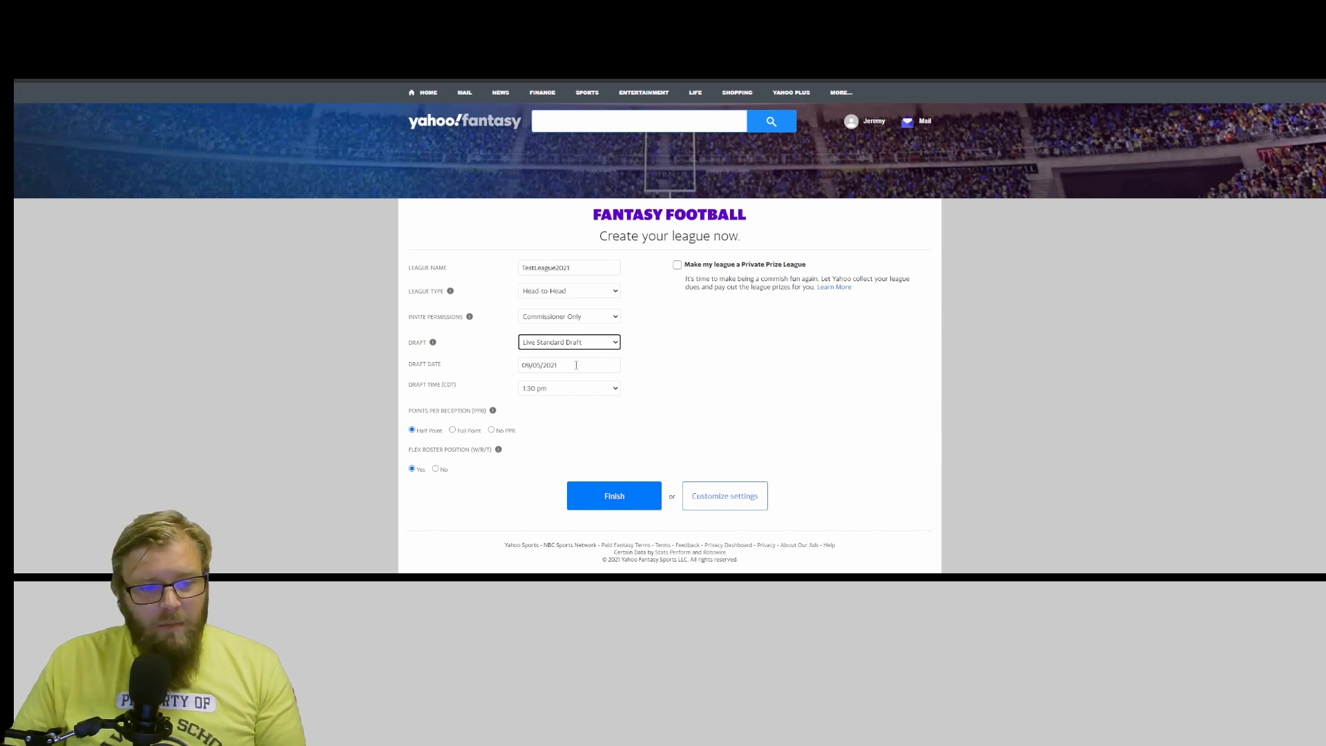
left_click(577, 364)
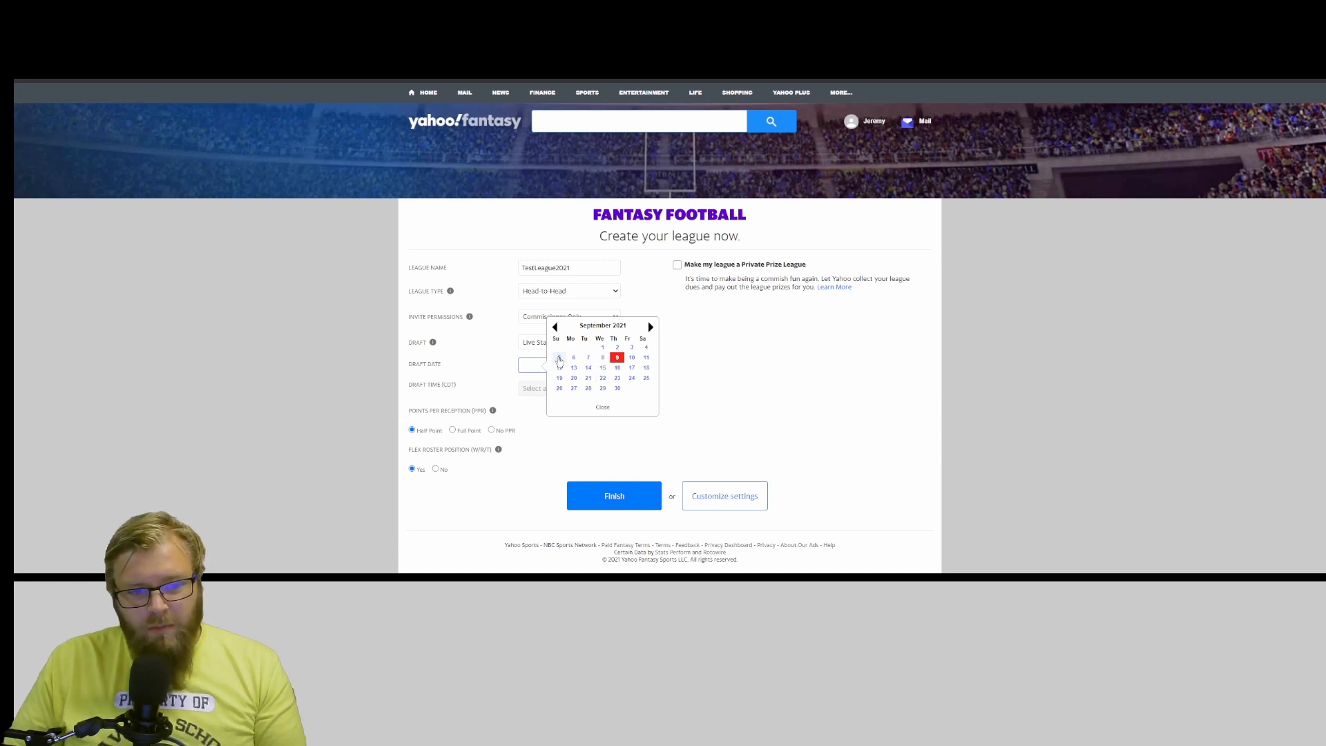
left_click(560, 358)
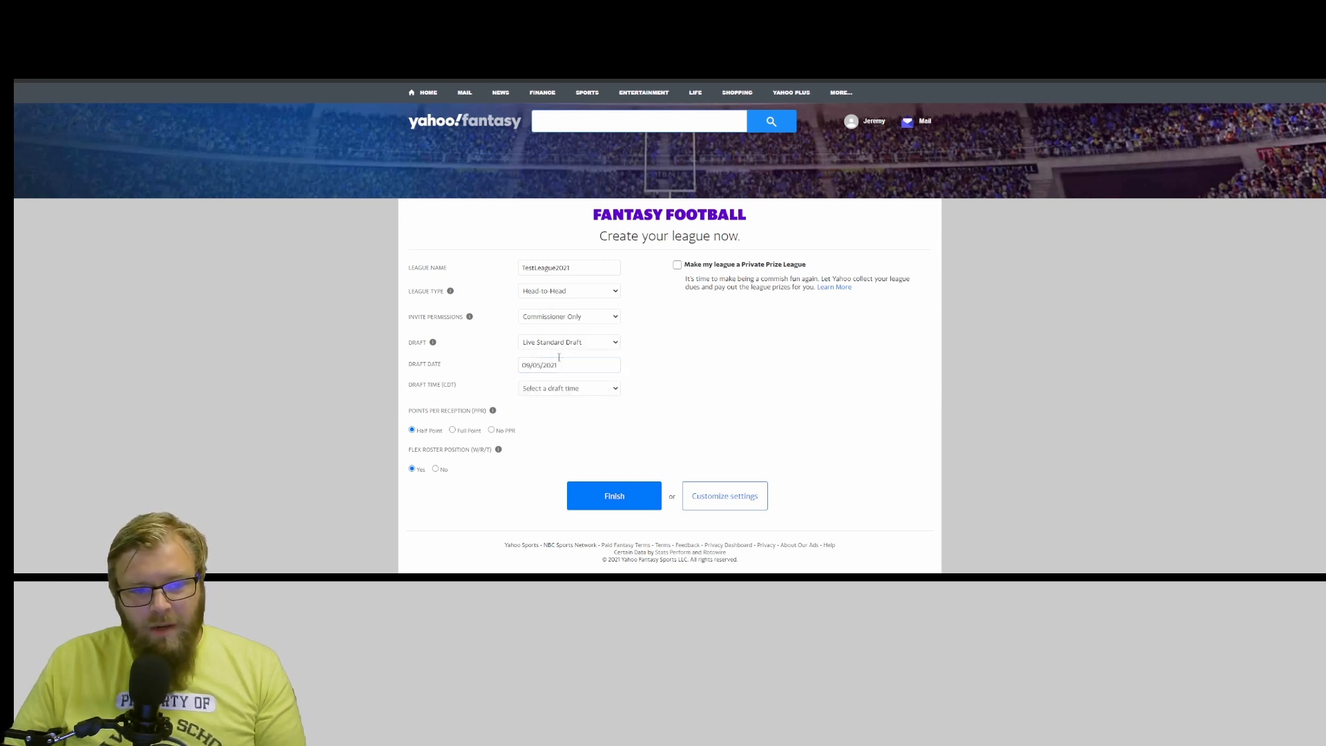
- Set the league's draft time to 9:00 pm
left_click(599, 392)
left_click(630, 492)
left_click(583, 394)
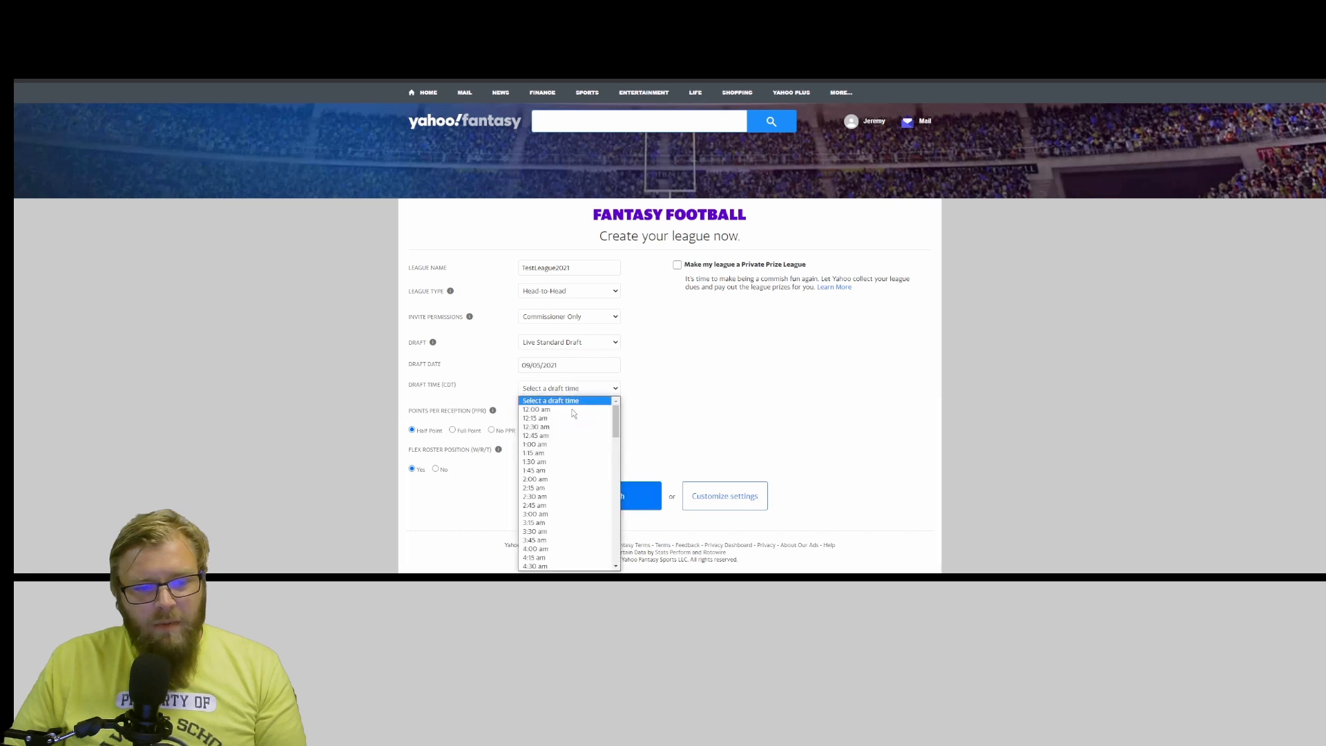
scroll(574, 487, "down", 10)
left_click(572, 529)
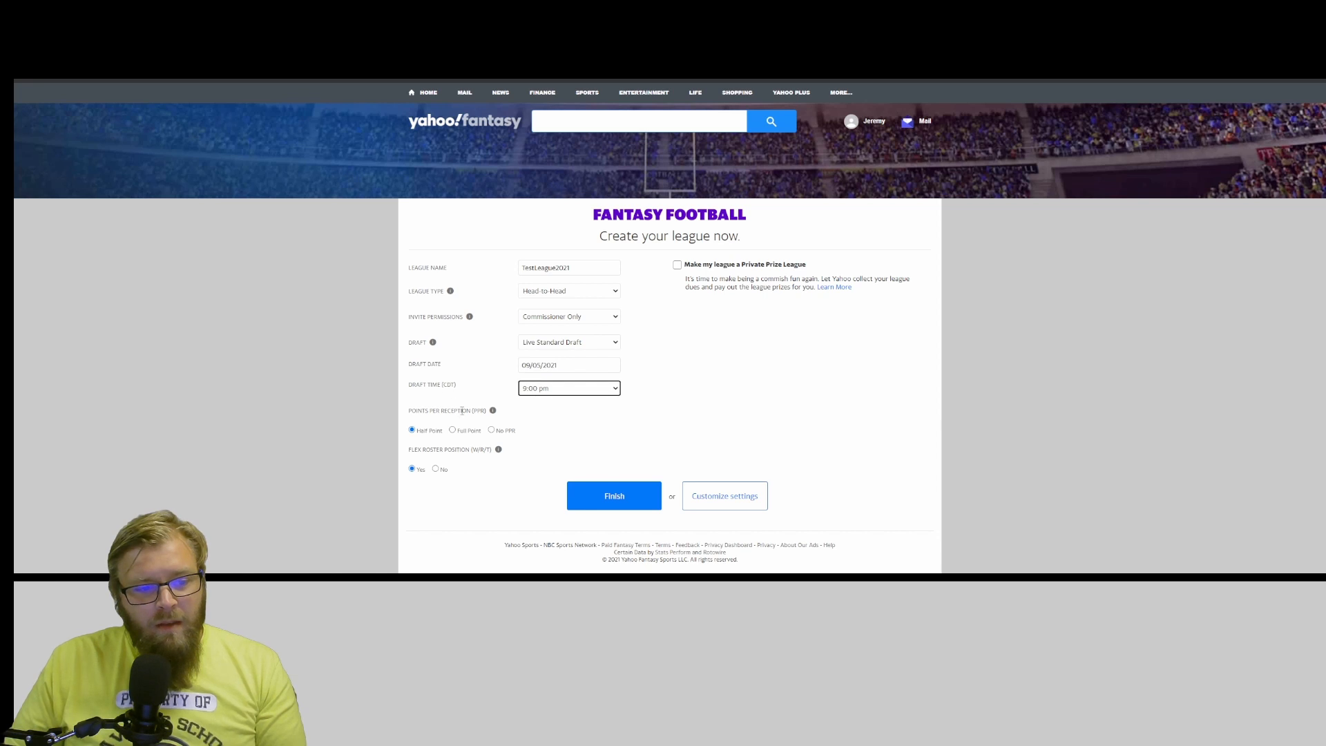
left_click(565, 439)
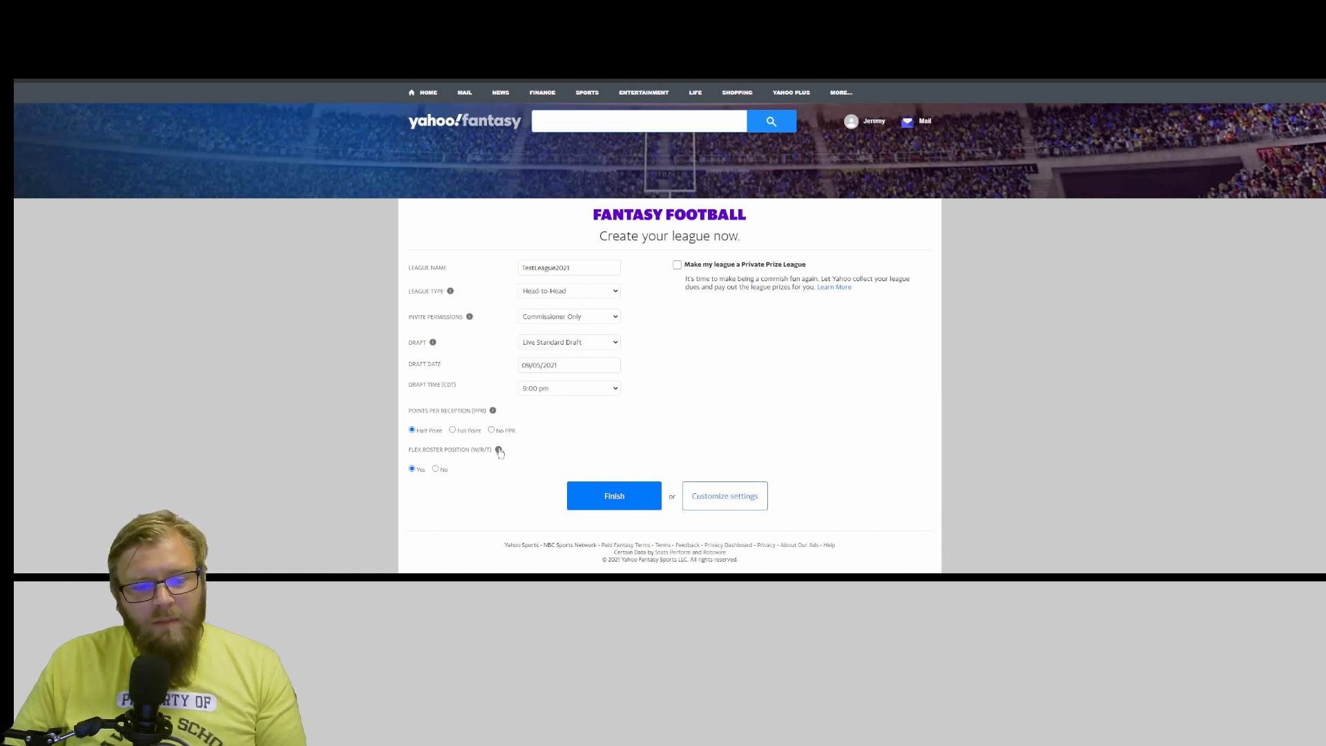
- Open the league's custom settings, keeping Head-to-Head as the league type and No for divisions
mouse_move(498, 450)
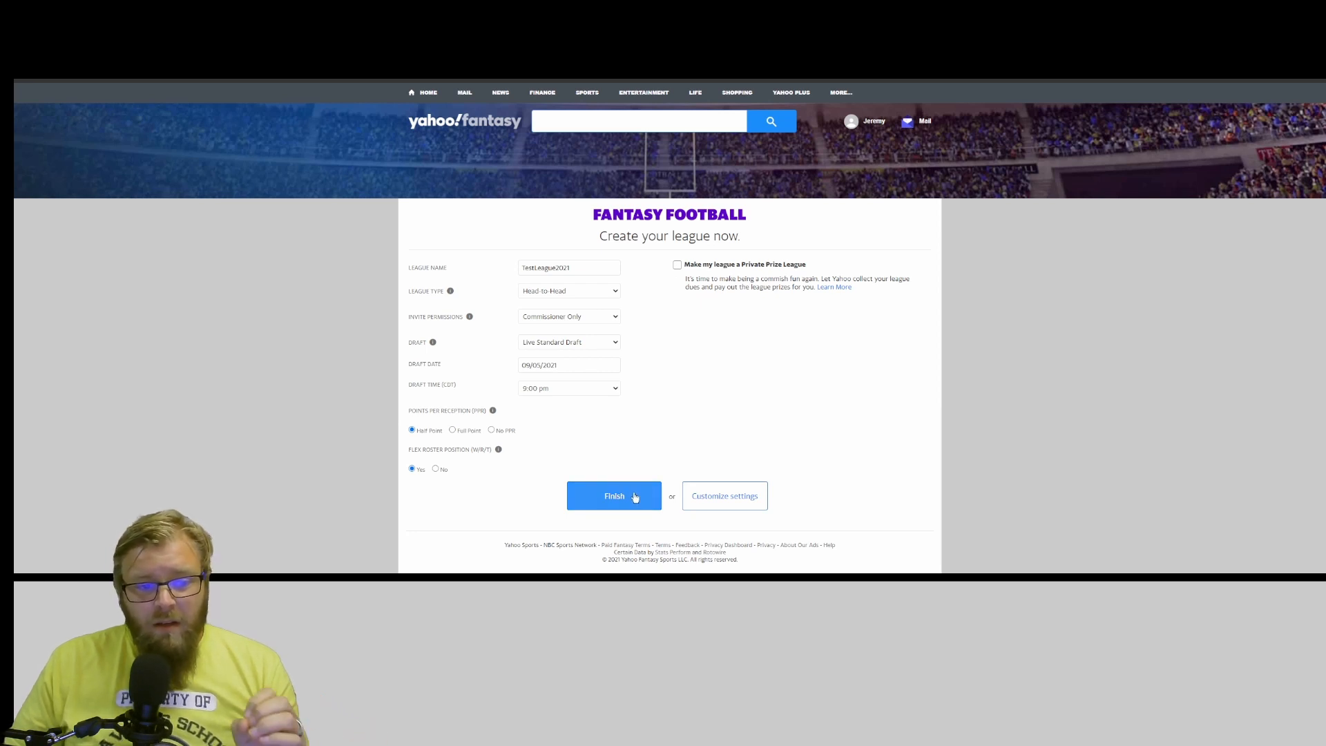
left_click(732, 502)
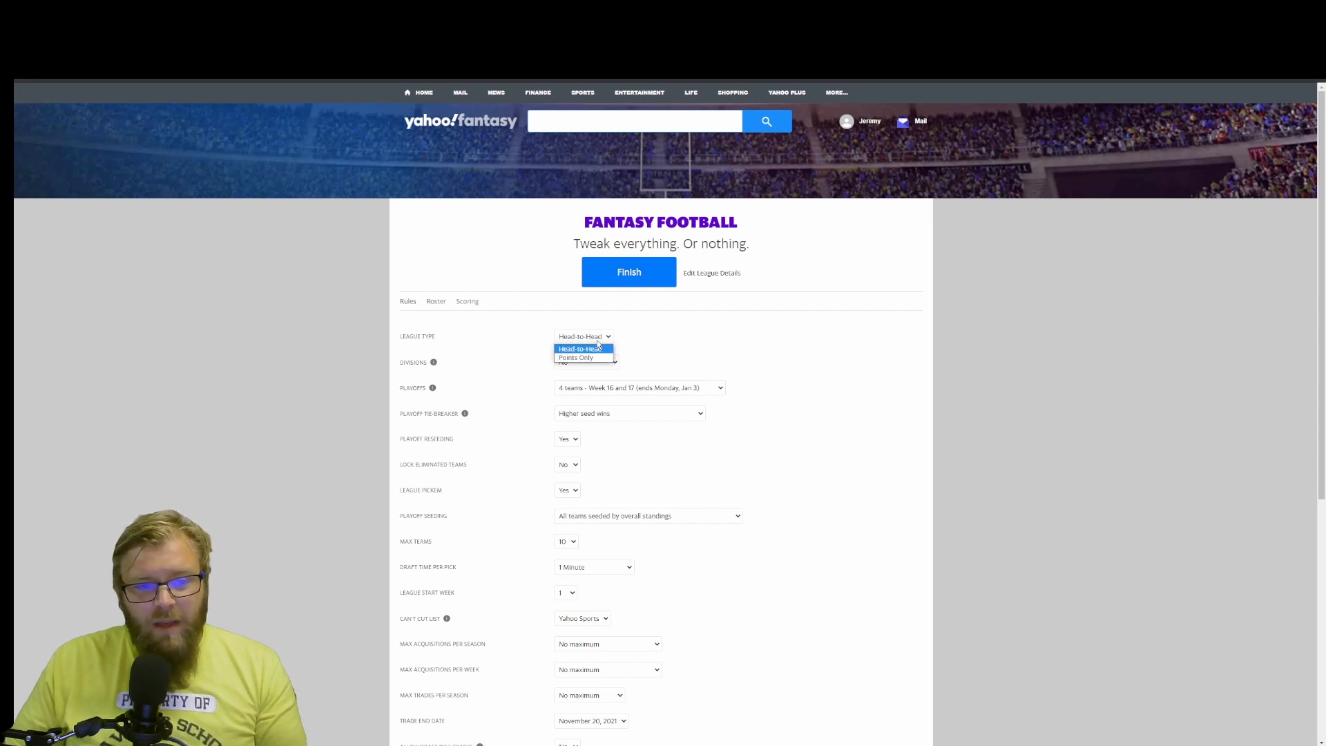
left_click(597, 343)
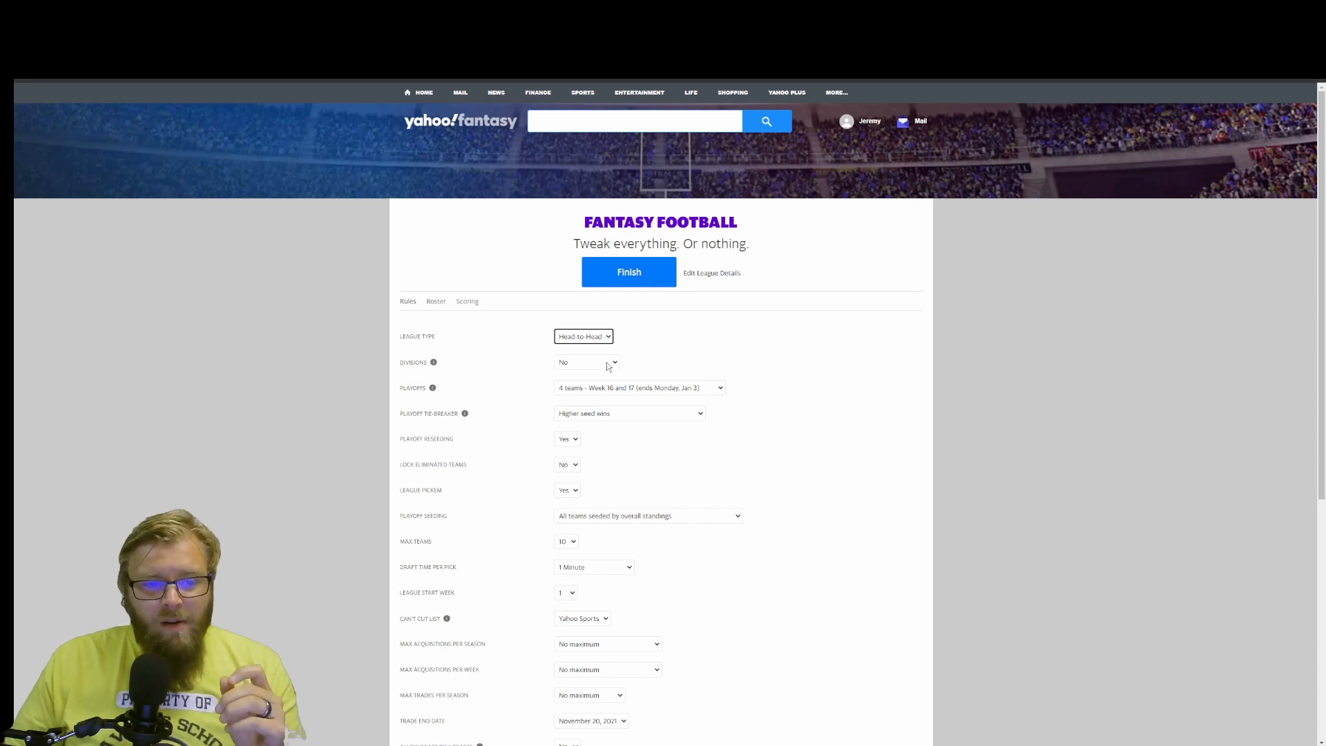
left_click(607, 362)
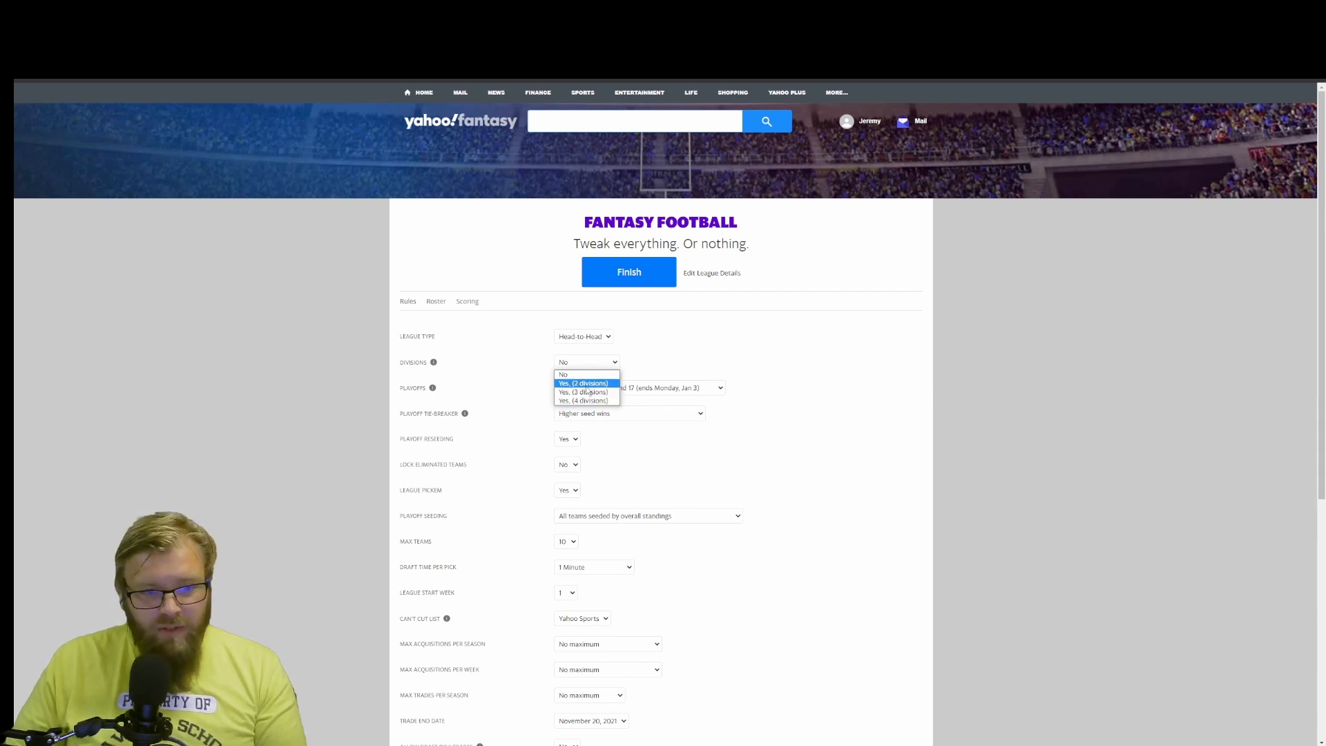
left_click(641, 367)
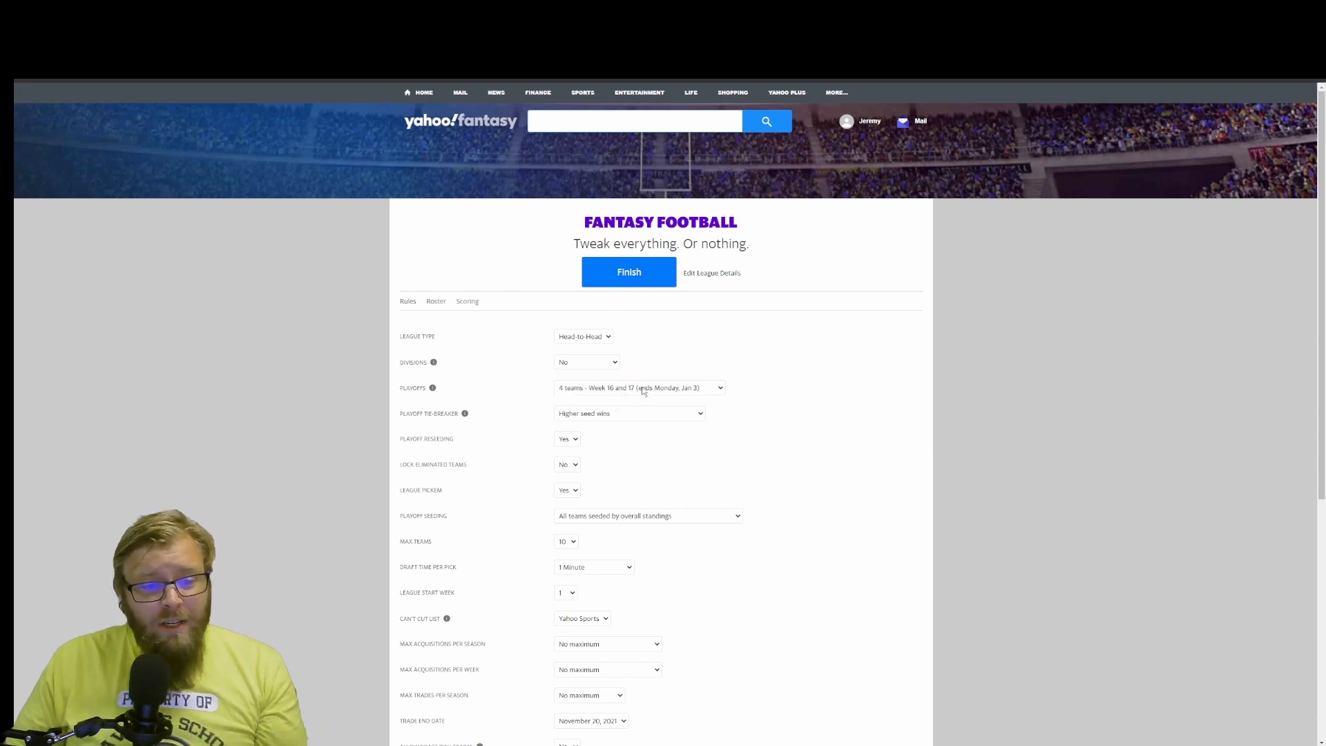
- Set the playoffs to 6 teams in Week 15, 16 and 17, ending Monday, Jan 3
left_click(641, 389)
left_click(641, 390)
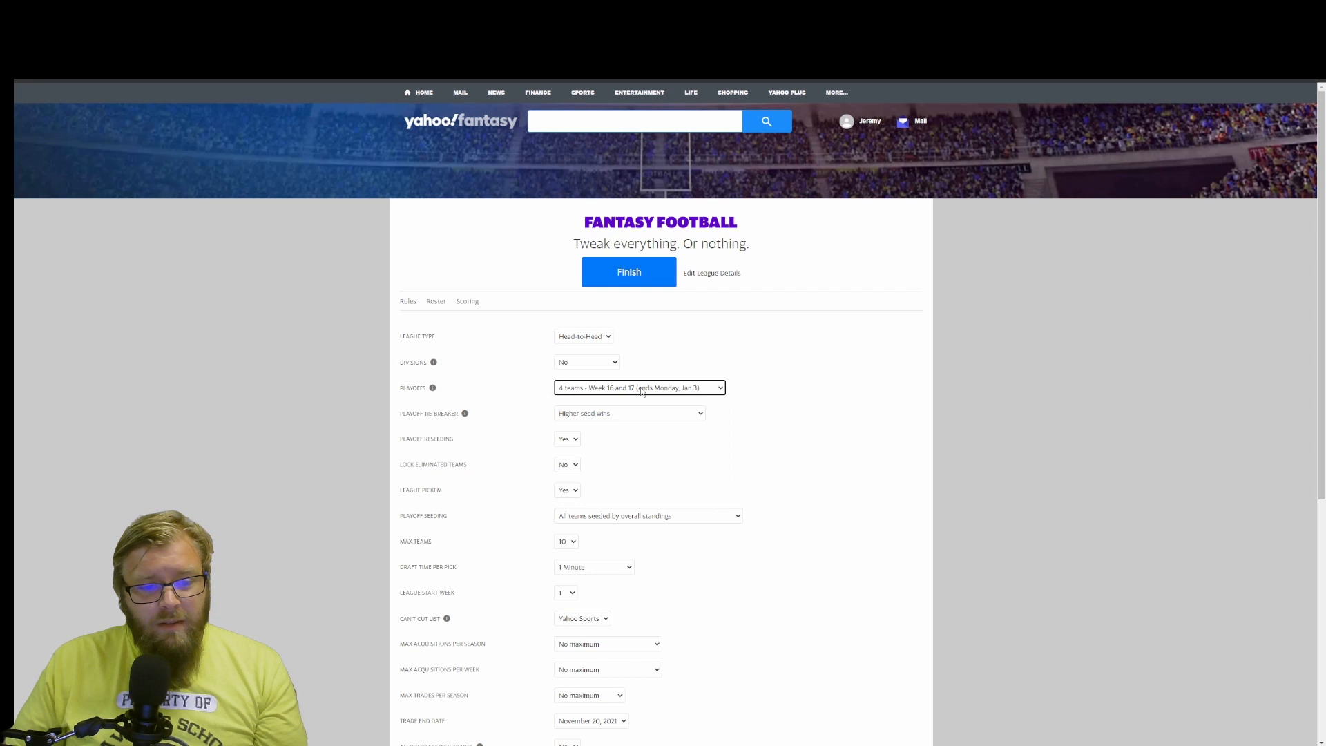
left_click(604, 366)
left_click(605, 366)
left_click(629, 389)
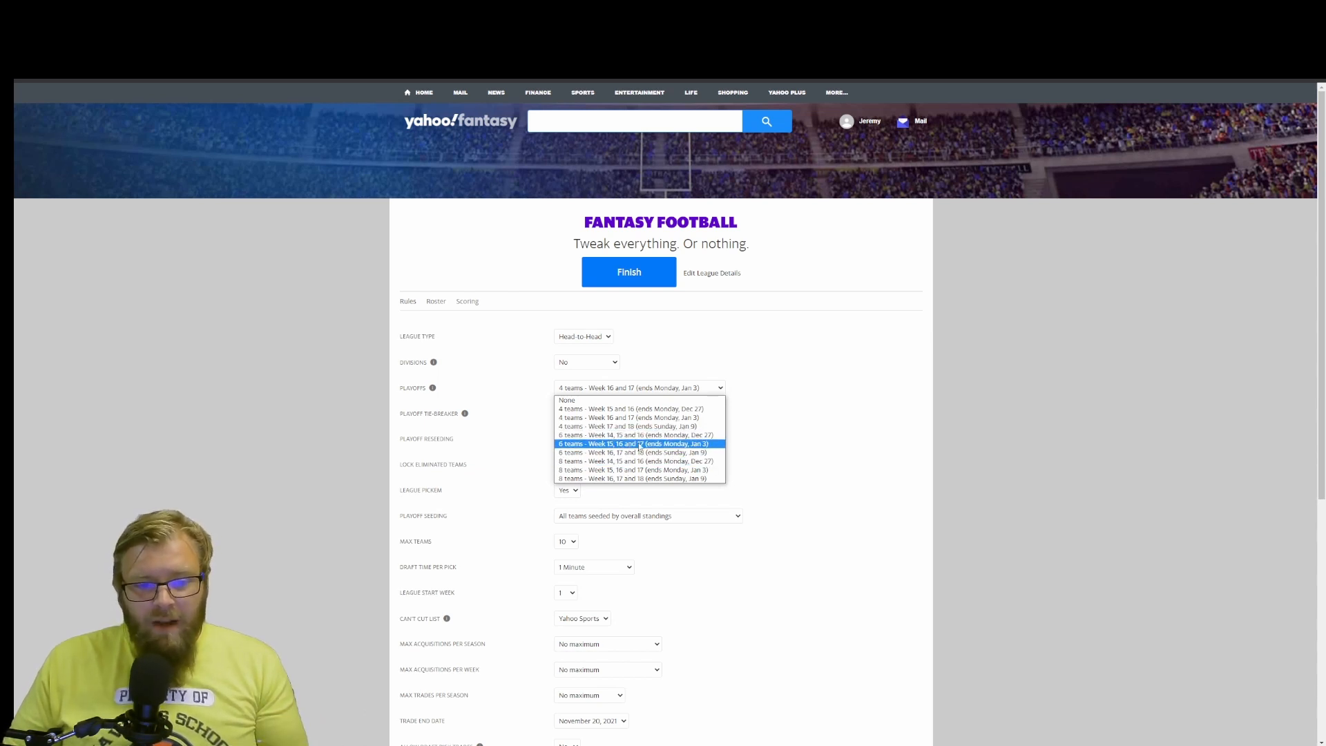
left_click(648, 445)
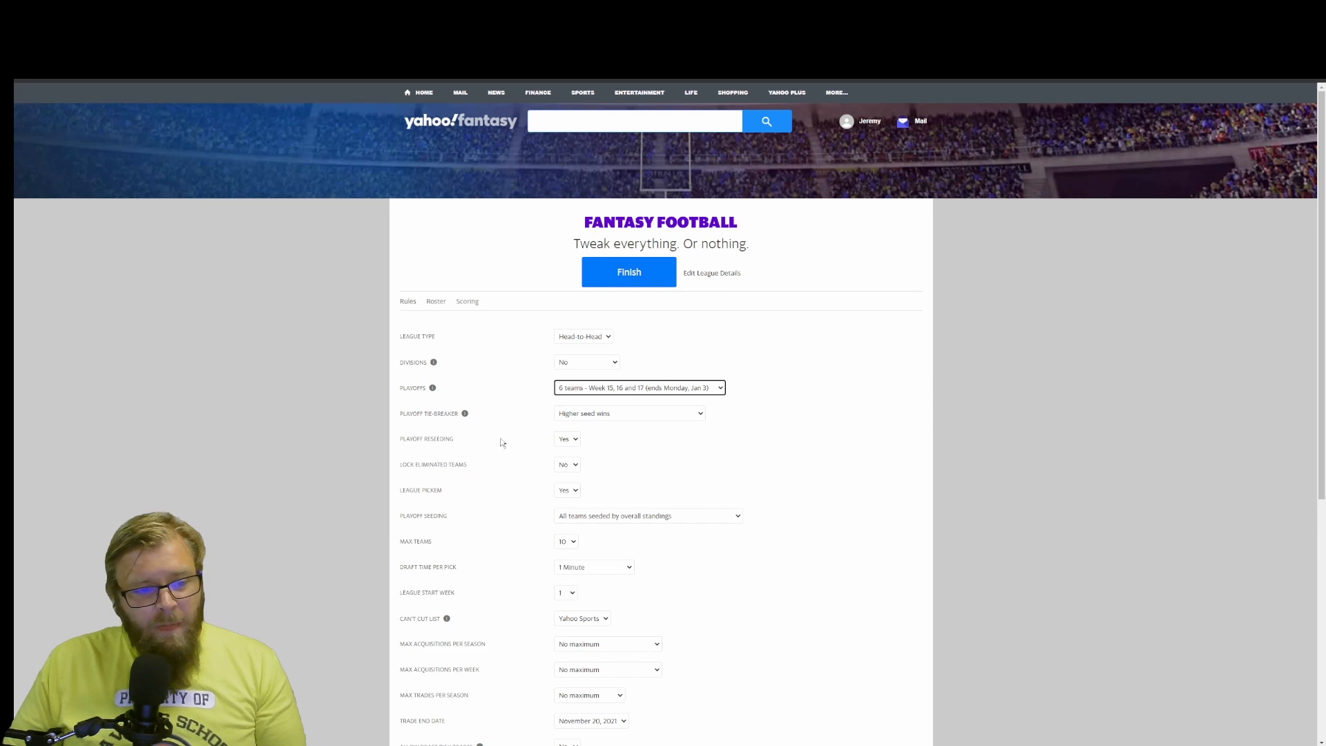
- Check the playoff tie-breaker explanation and keep Higher seed wins as the rule
mouse_move(464, 413)
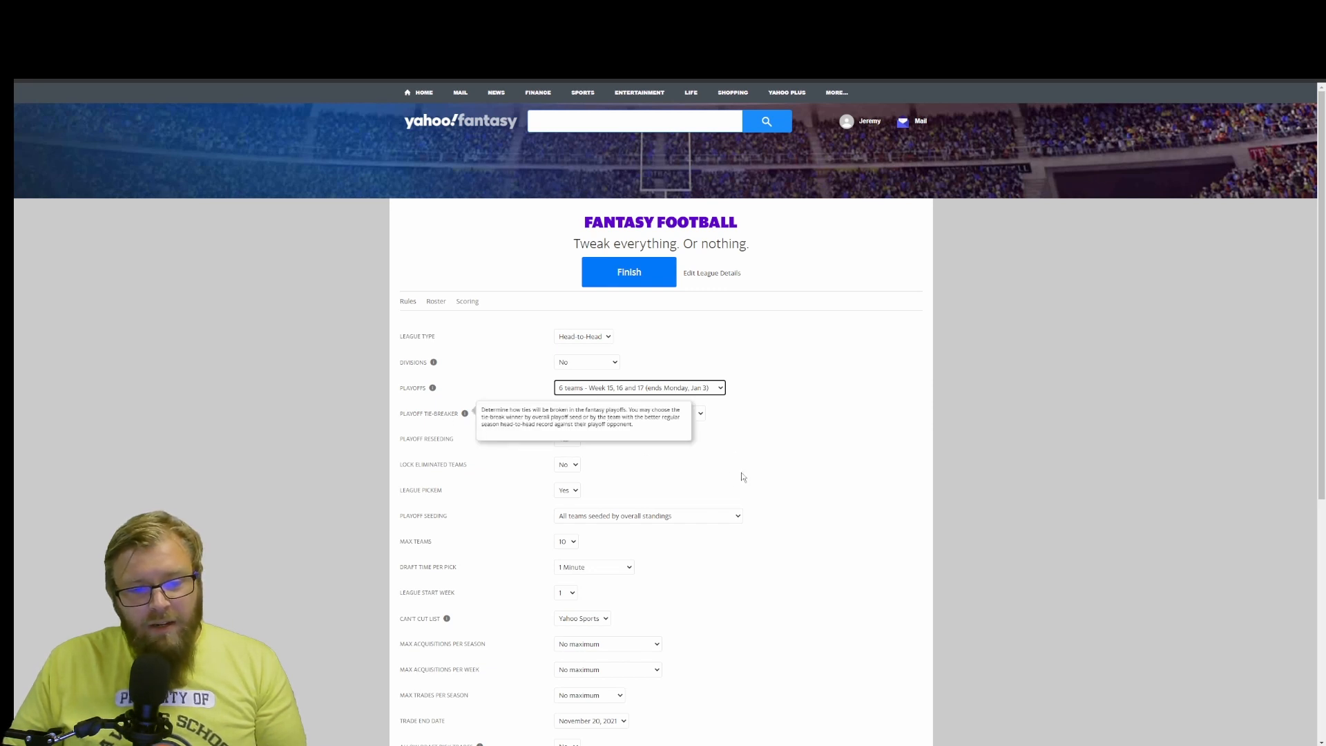
left_click(701, 413)
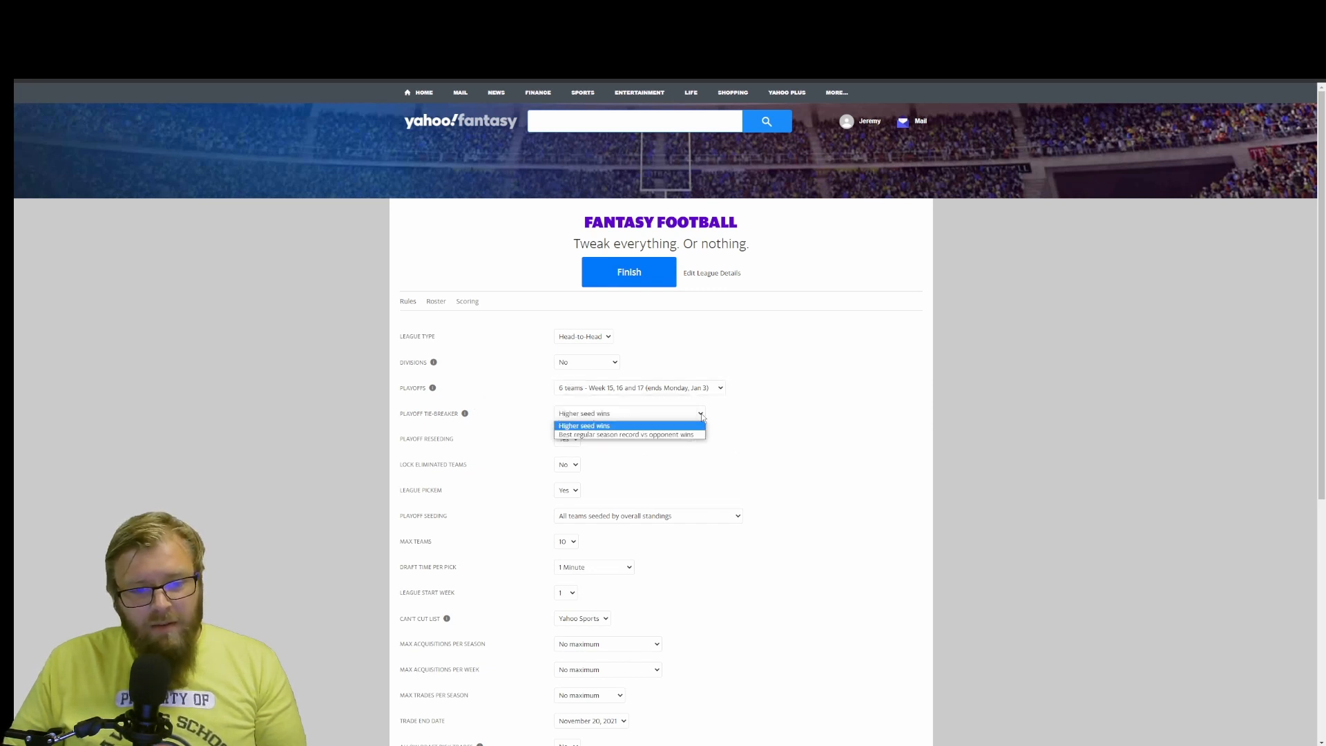
left_click(702, 416)
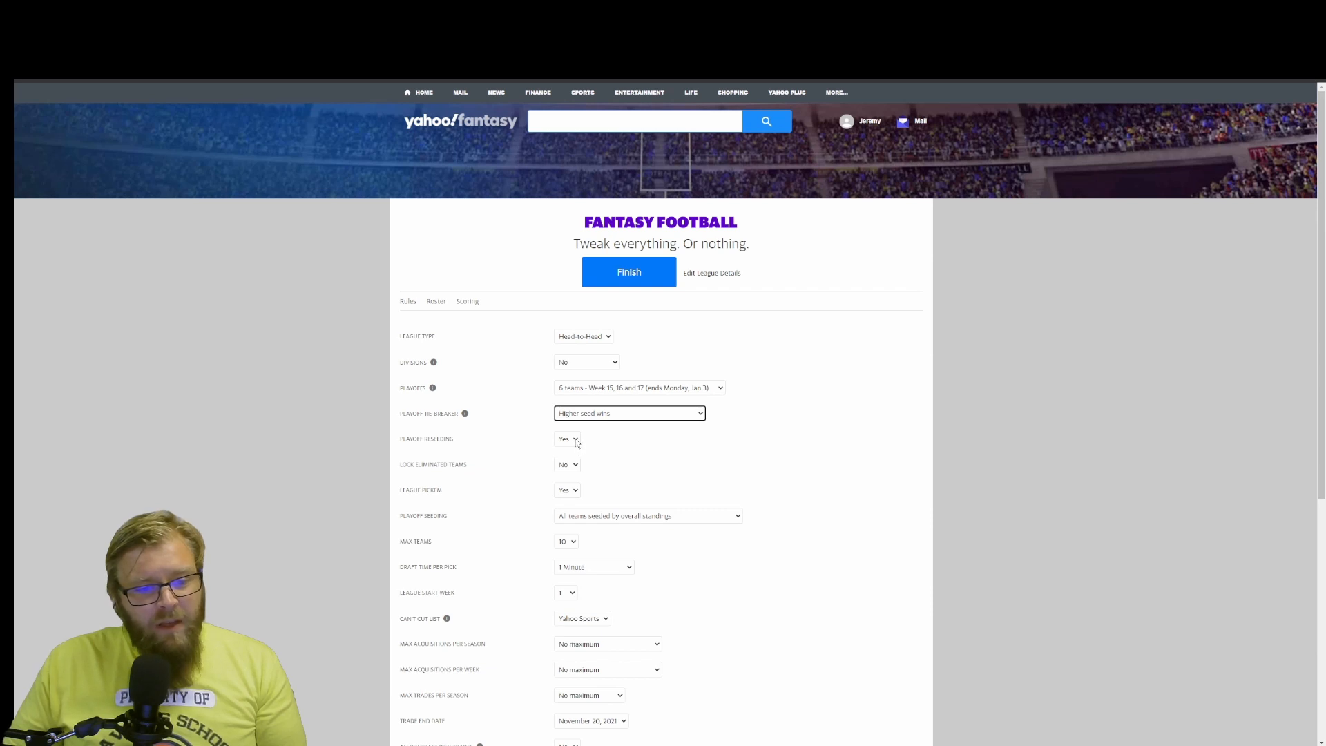
- Set playoff reseeding to No
left_click(577, 442)
left_click(577, 443)
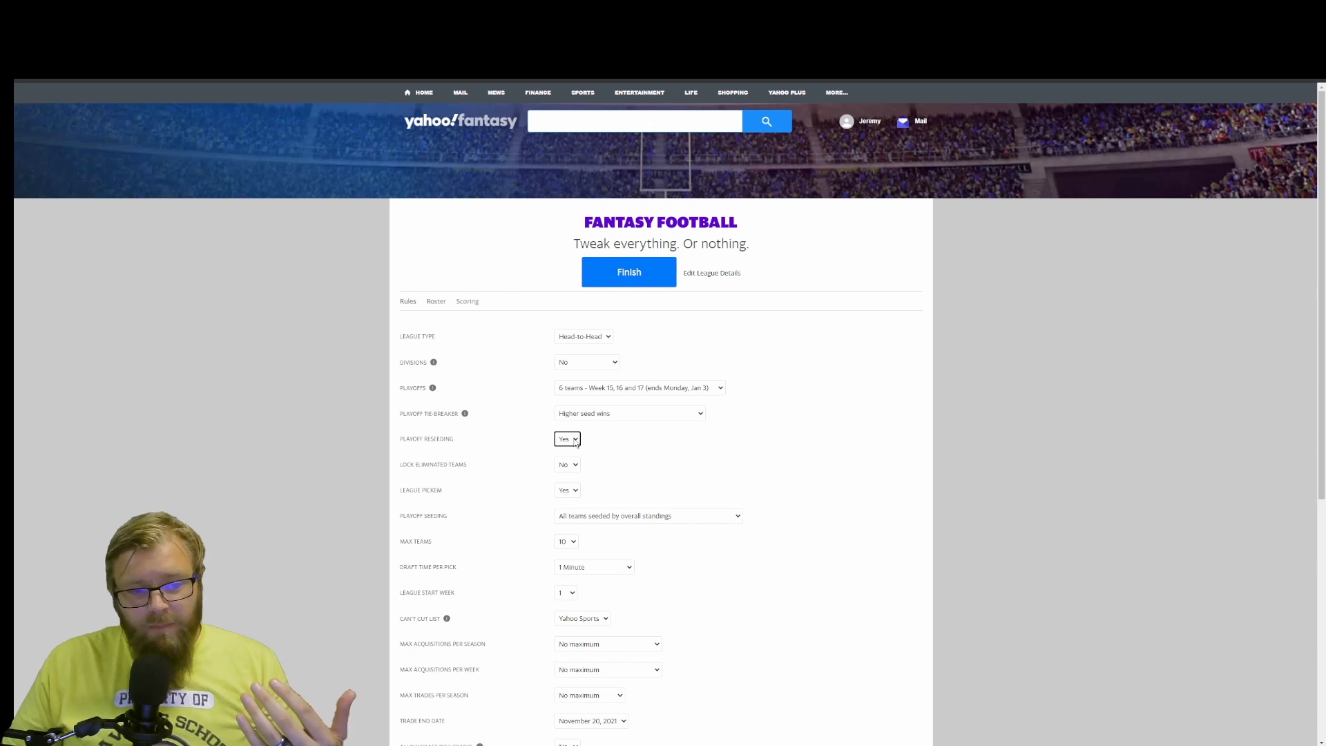
left_click(576, 441)
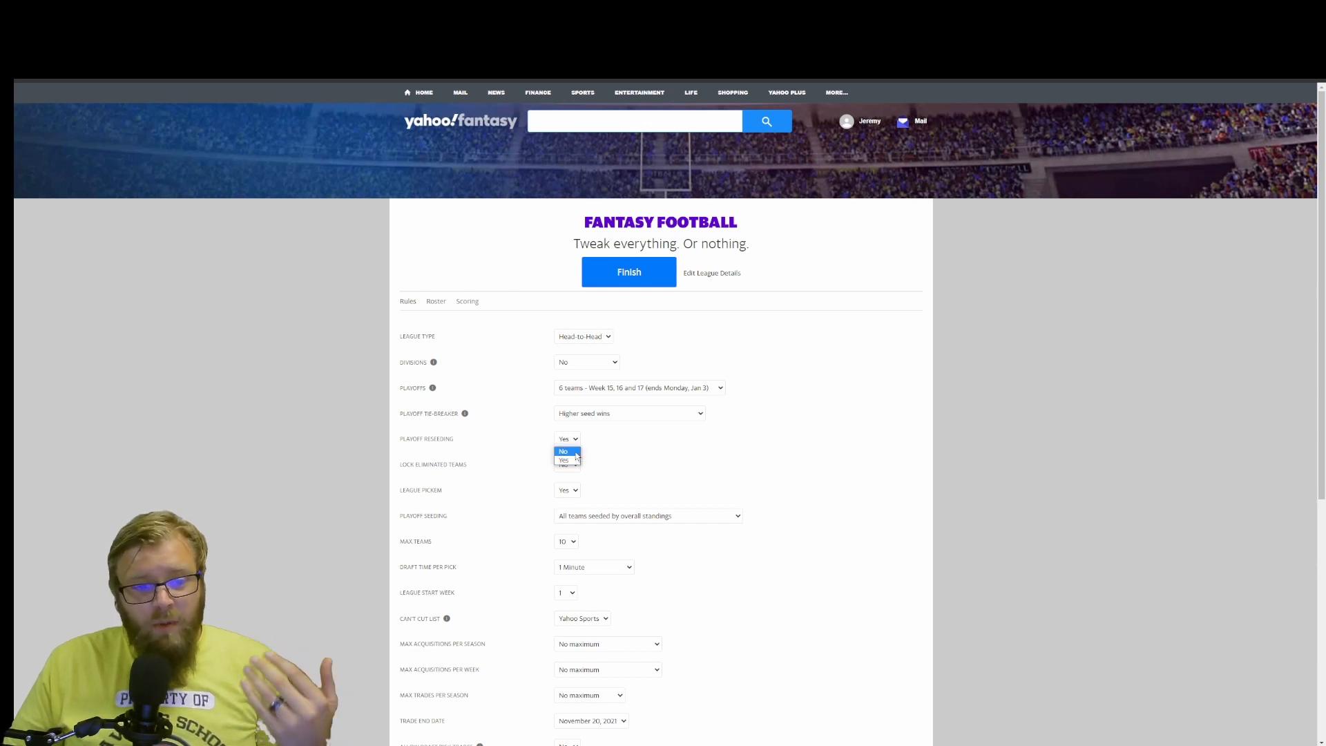
left_click(578, 453)
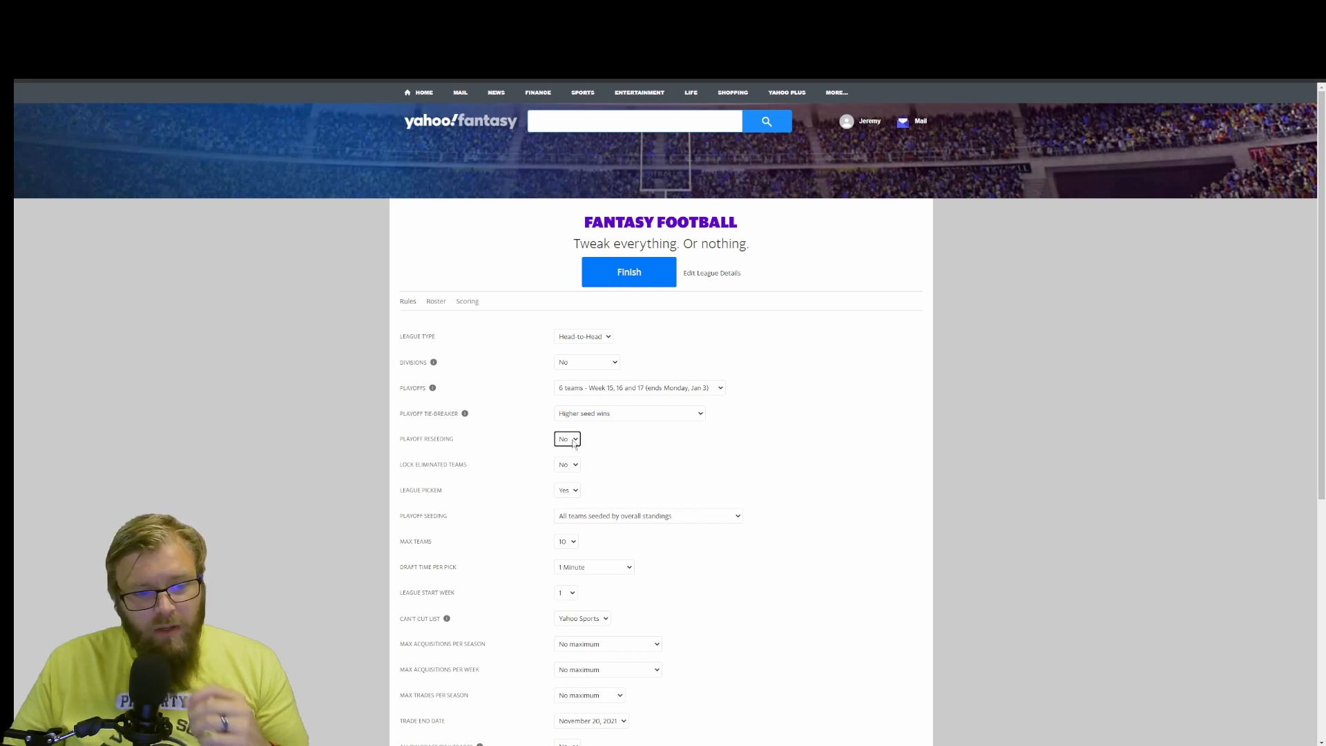
- Set Lock Eliminated Teams to Yes and leave League Pickem at Yes
left_click(574, 465)
left_click(577, 487)
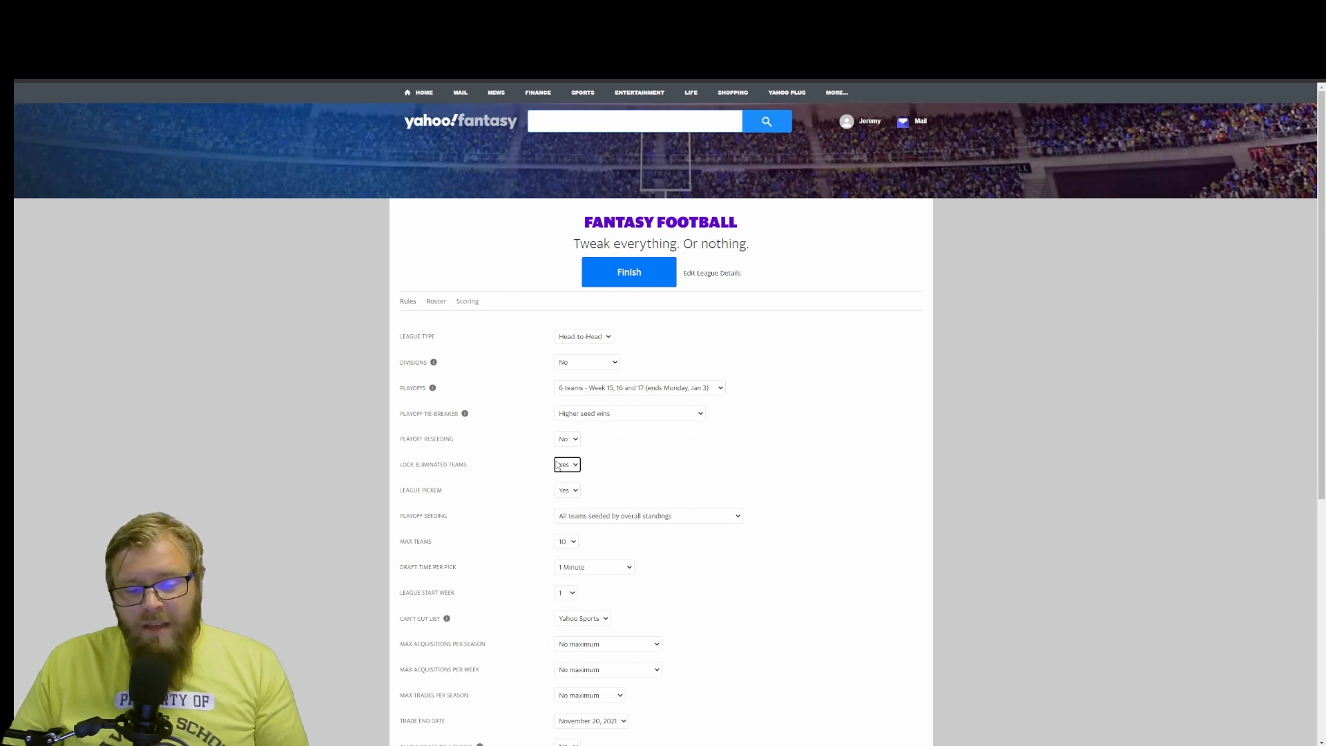
left_click(577, 492)
left_click(577, 492)
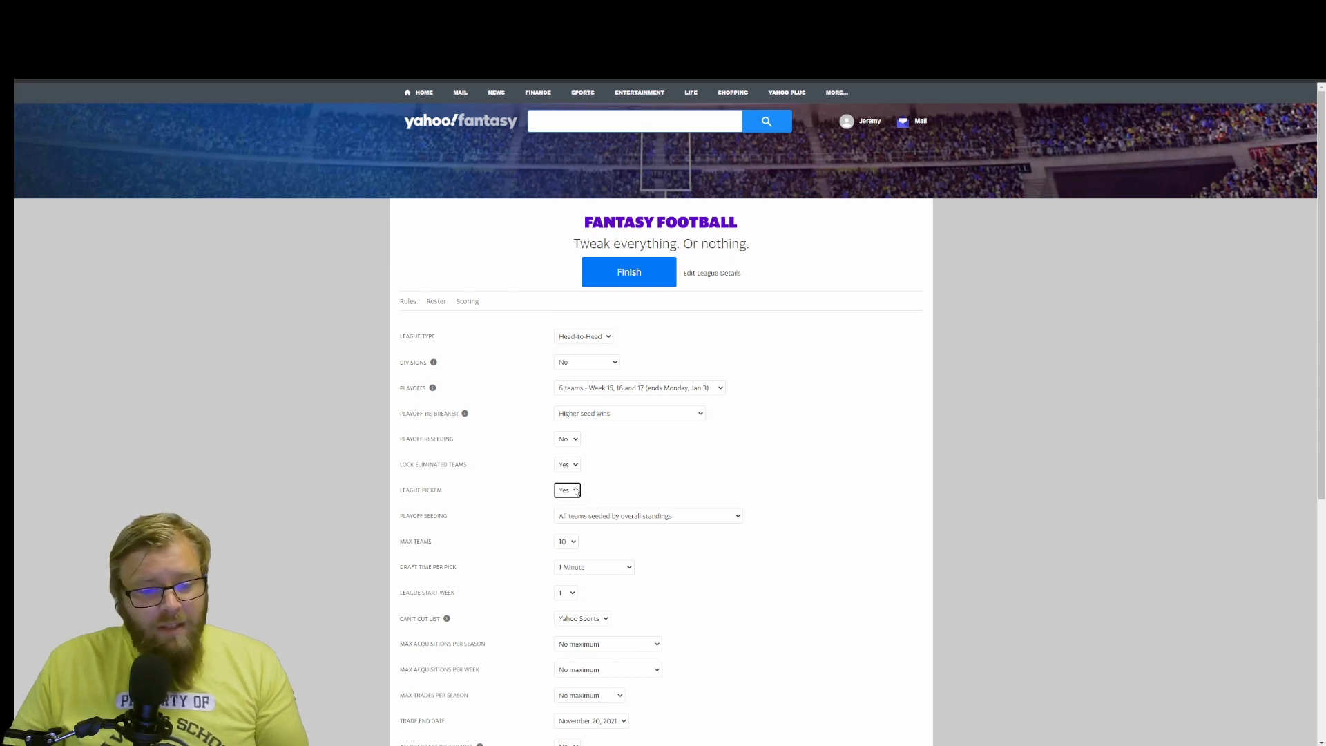
- Review the playoff seeding options and set the league to use 2 divisions
scroll(577, 492, "down", 2)
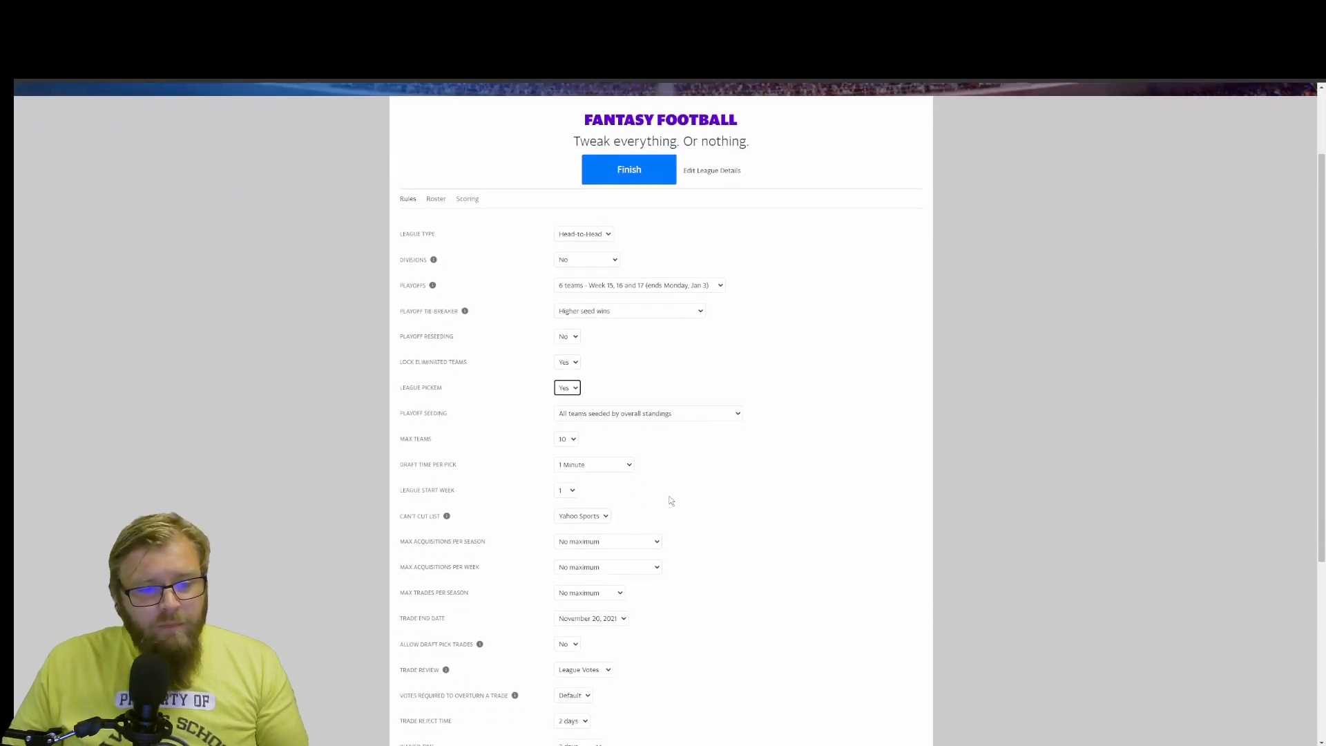
left_click(664, 415)
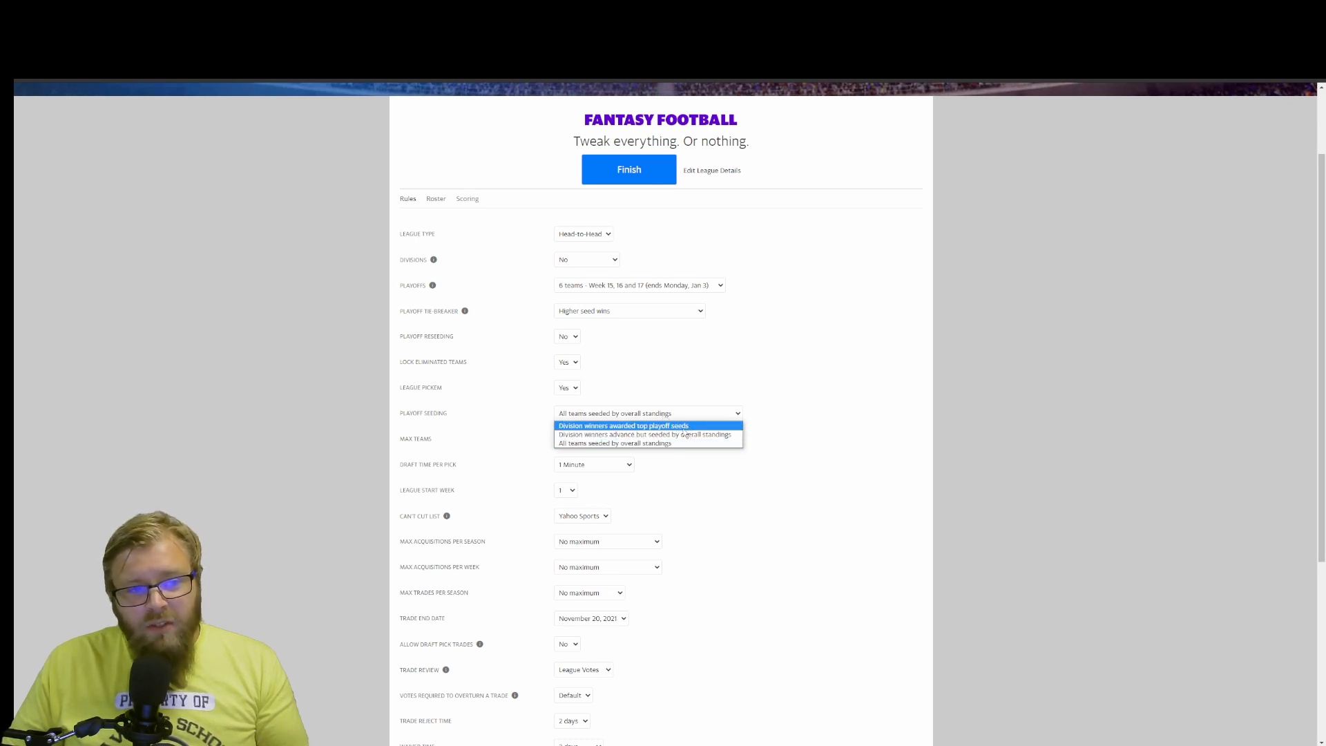
left_click(656, 398)
left_click(613, 263)
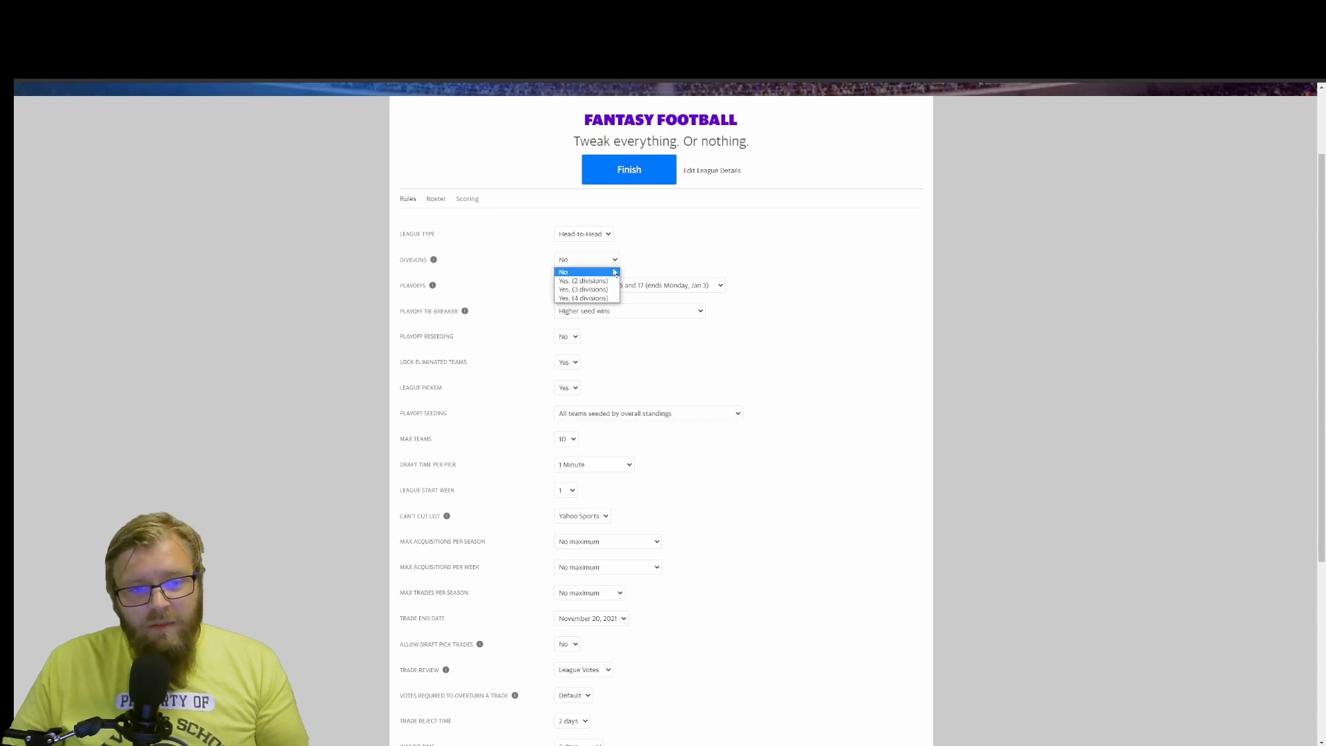
left_click(616, 283)
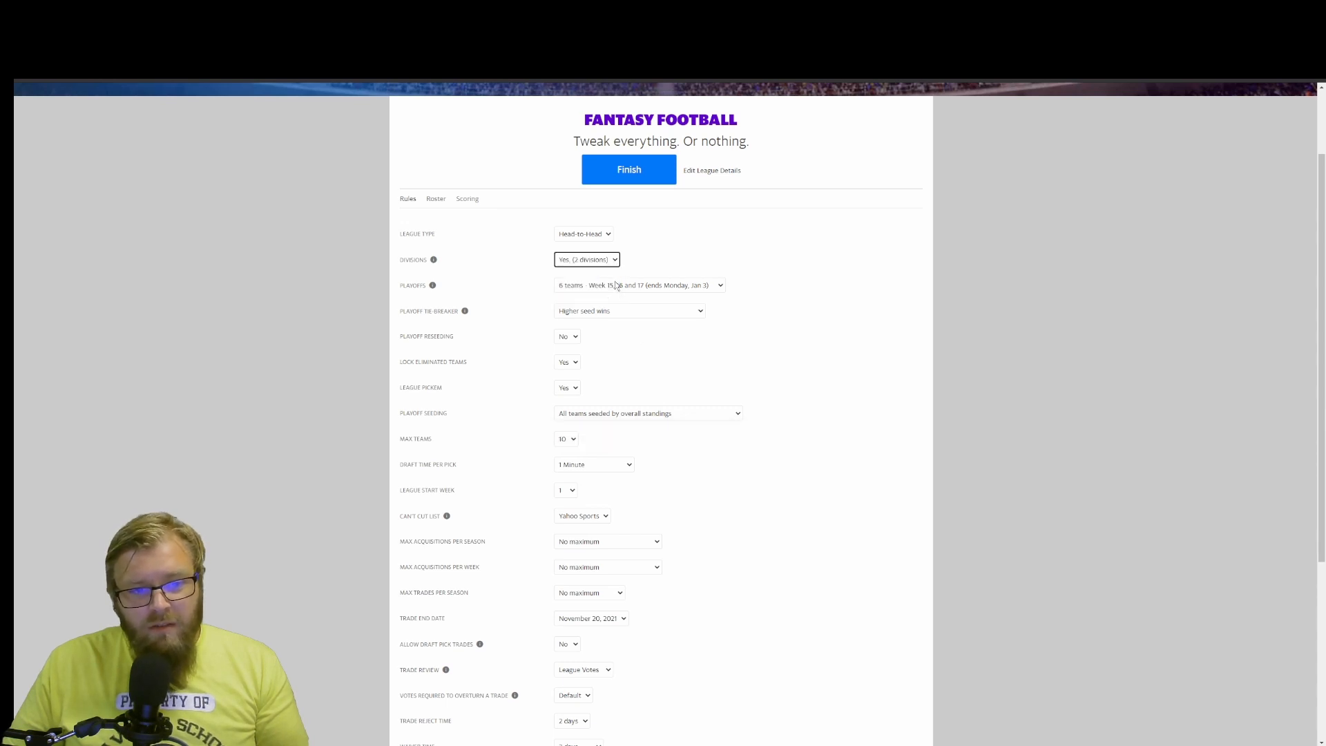
- Compare the playoff seeding options and set it to Division winners awarded top playoff seeds
left_click(605, 413)
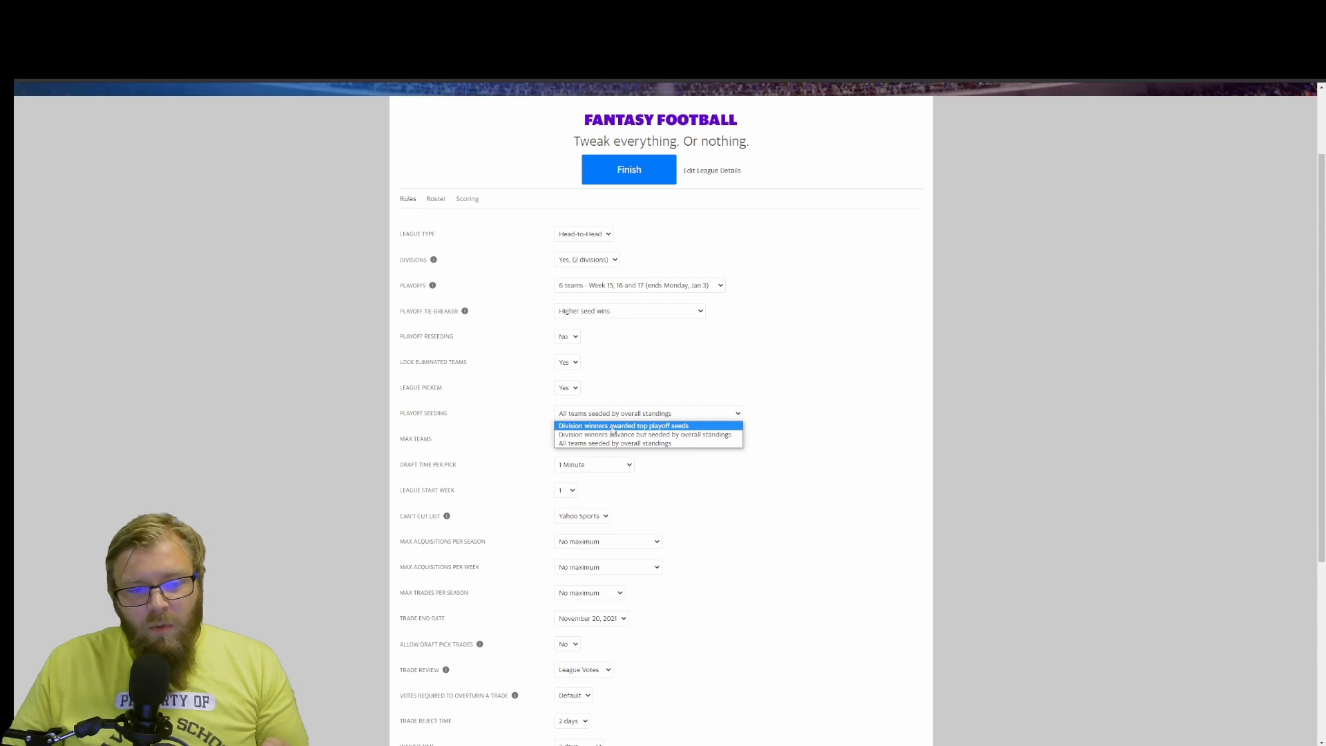
left_click(696, 427)
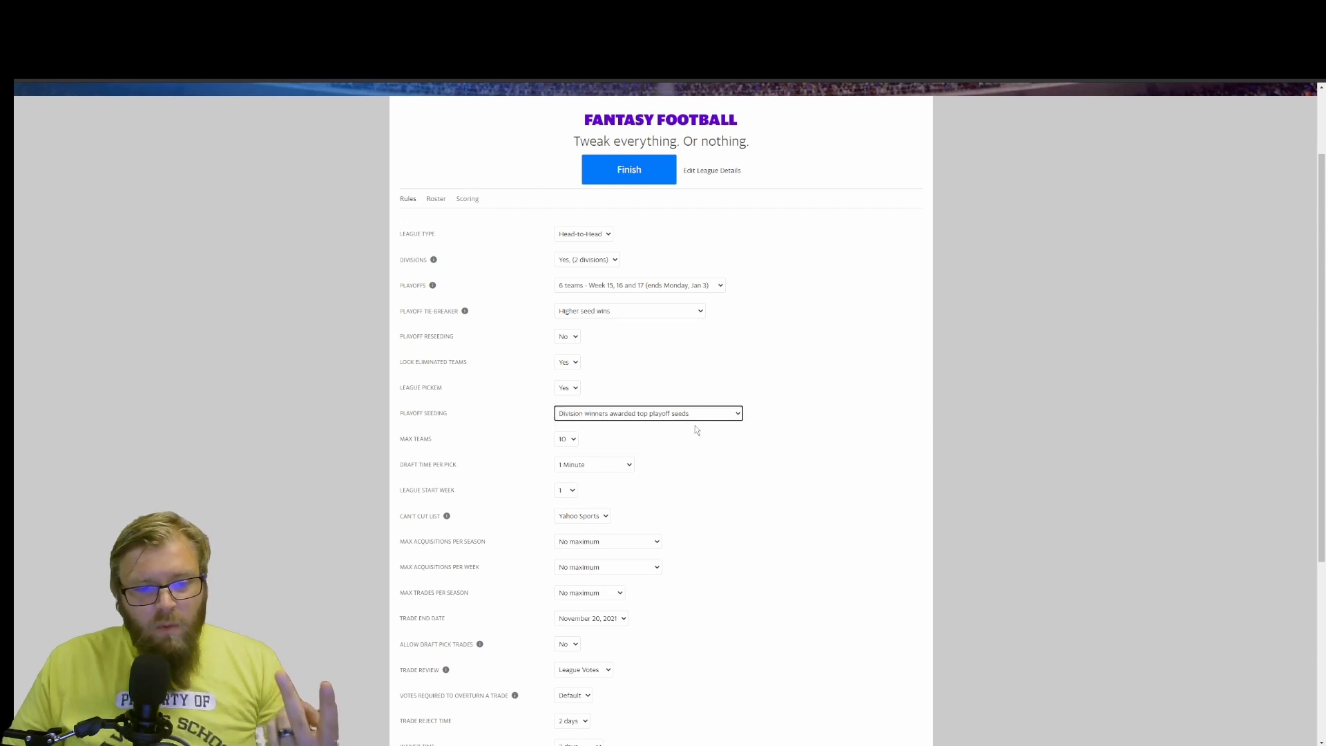
left_click(652, 417)
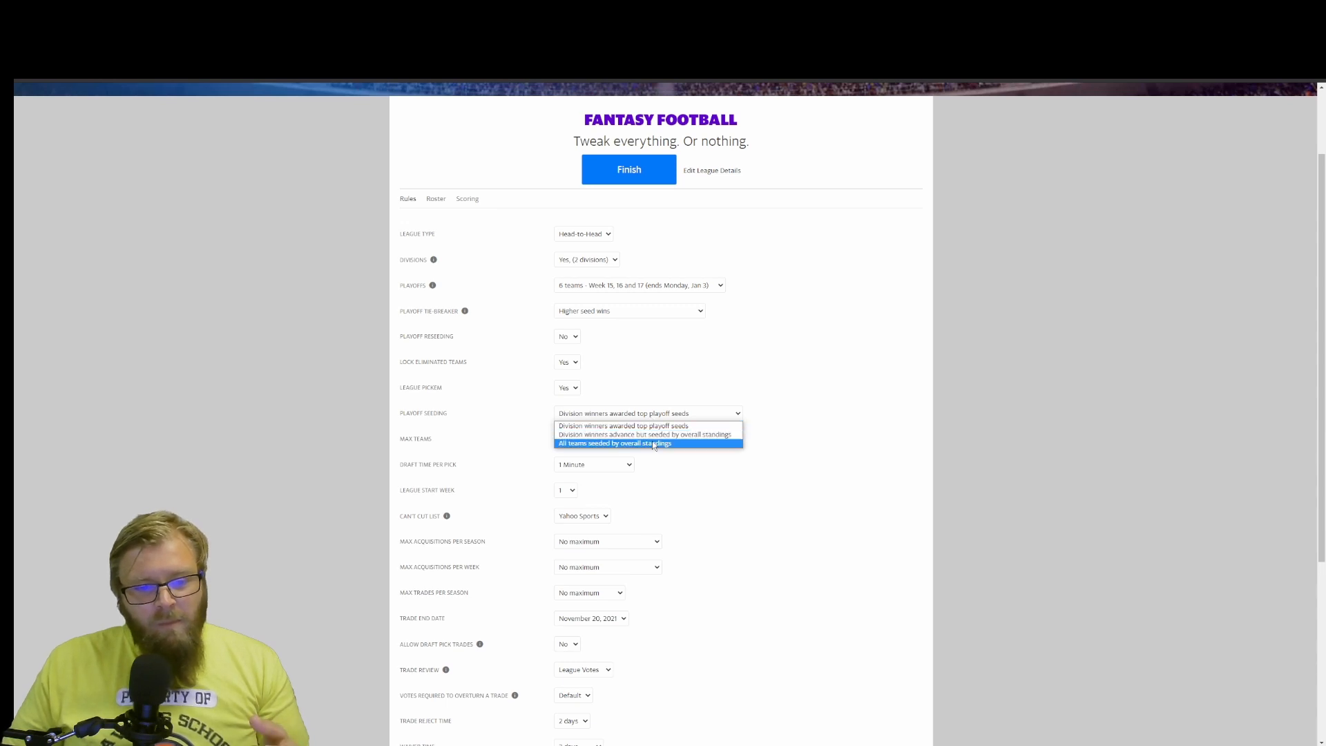
left_click(653, 444)
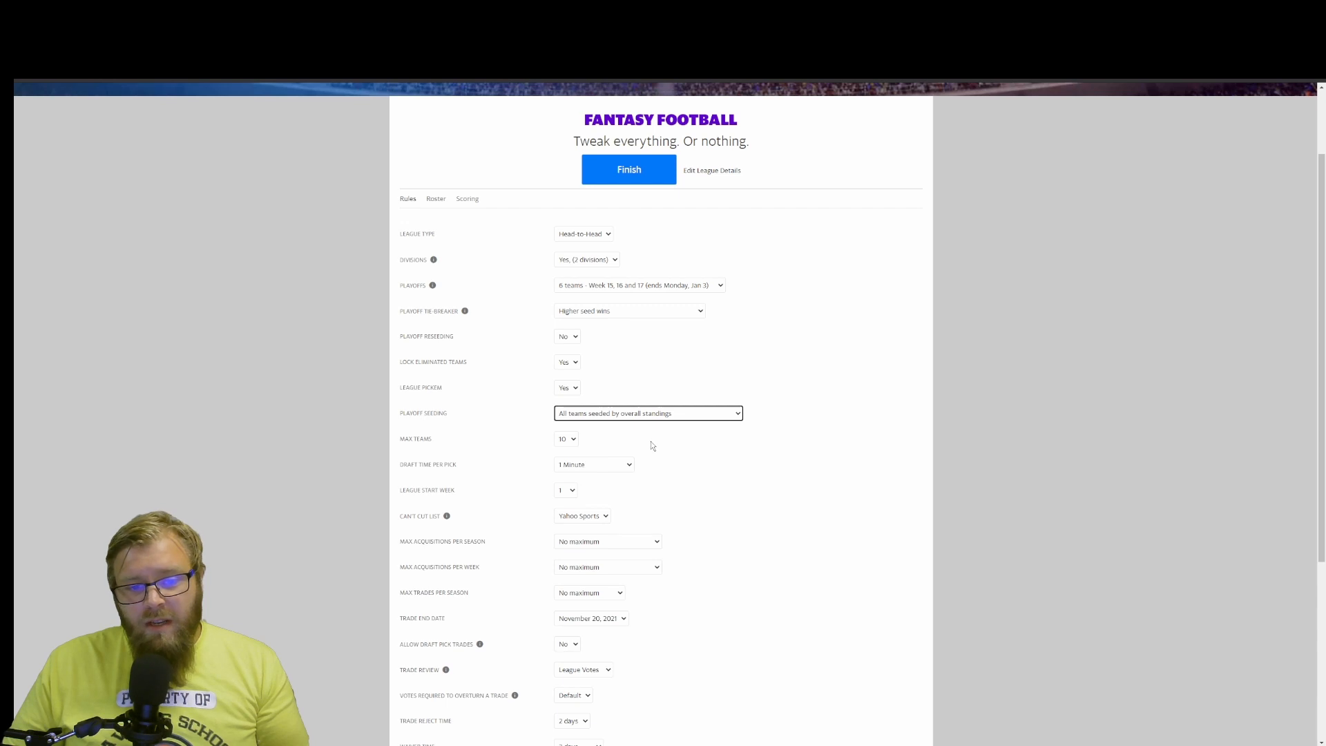
left_click(639, 413)
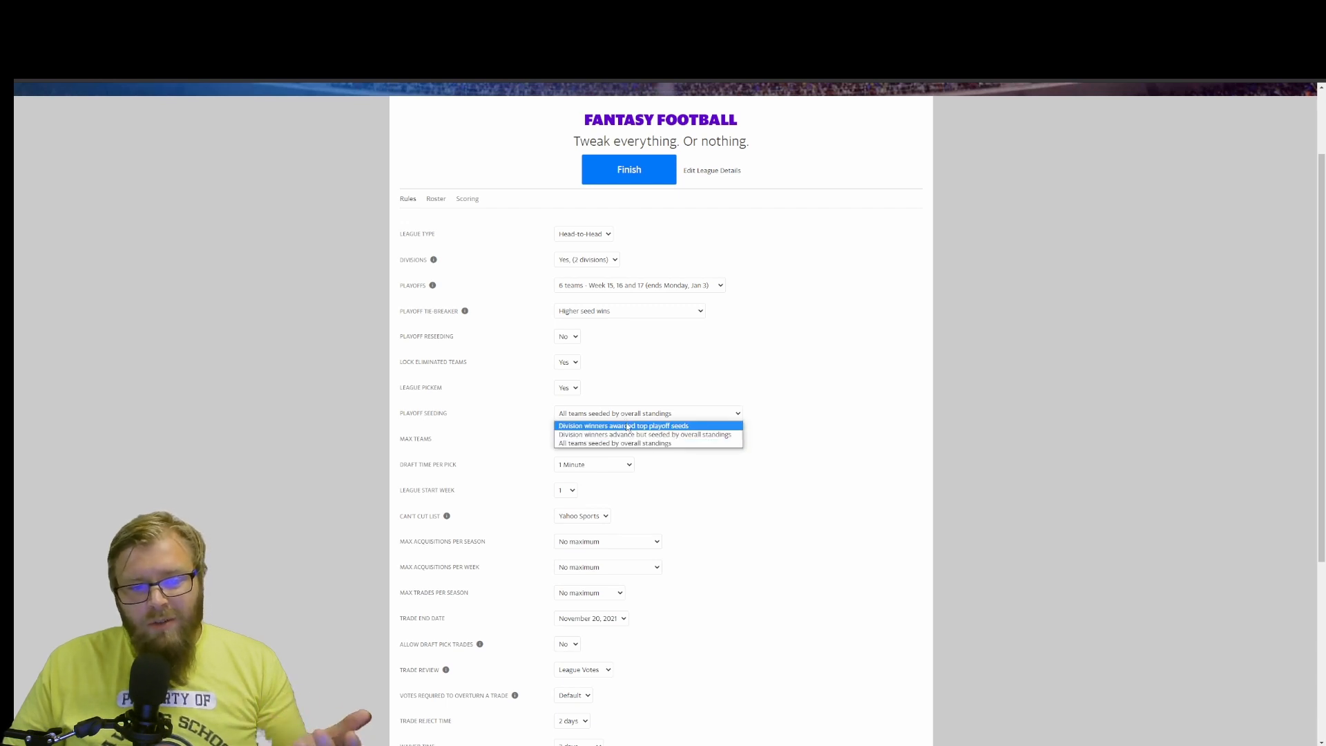
left_click(628, 426)
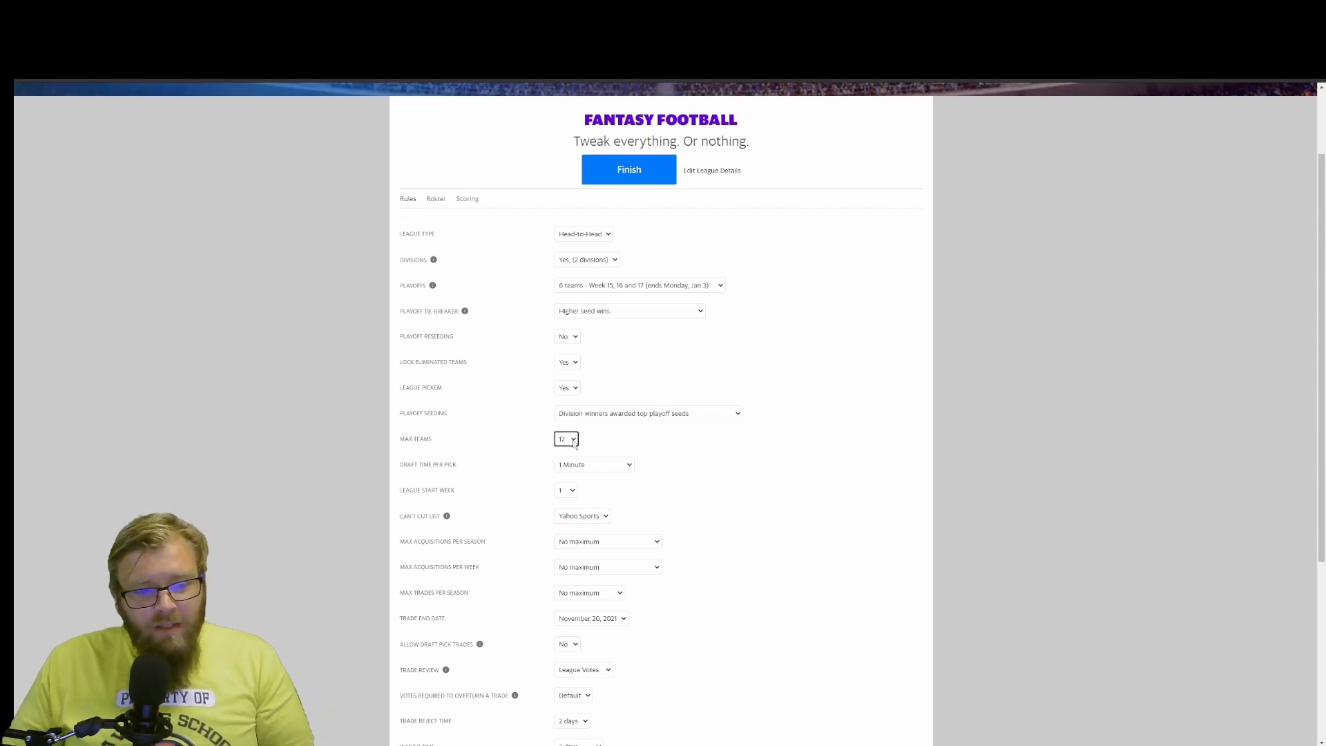
- Set Max Teams to 12 and Draft Time Per Pick to 1 Minute, 30 Seconds
left_click(574, 440)
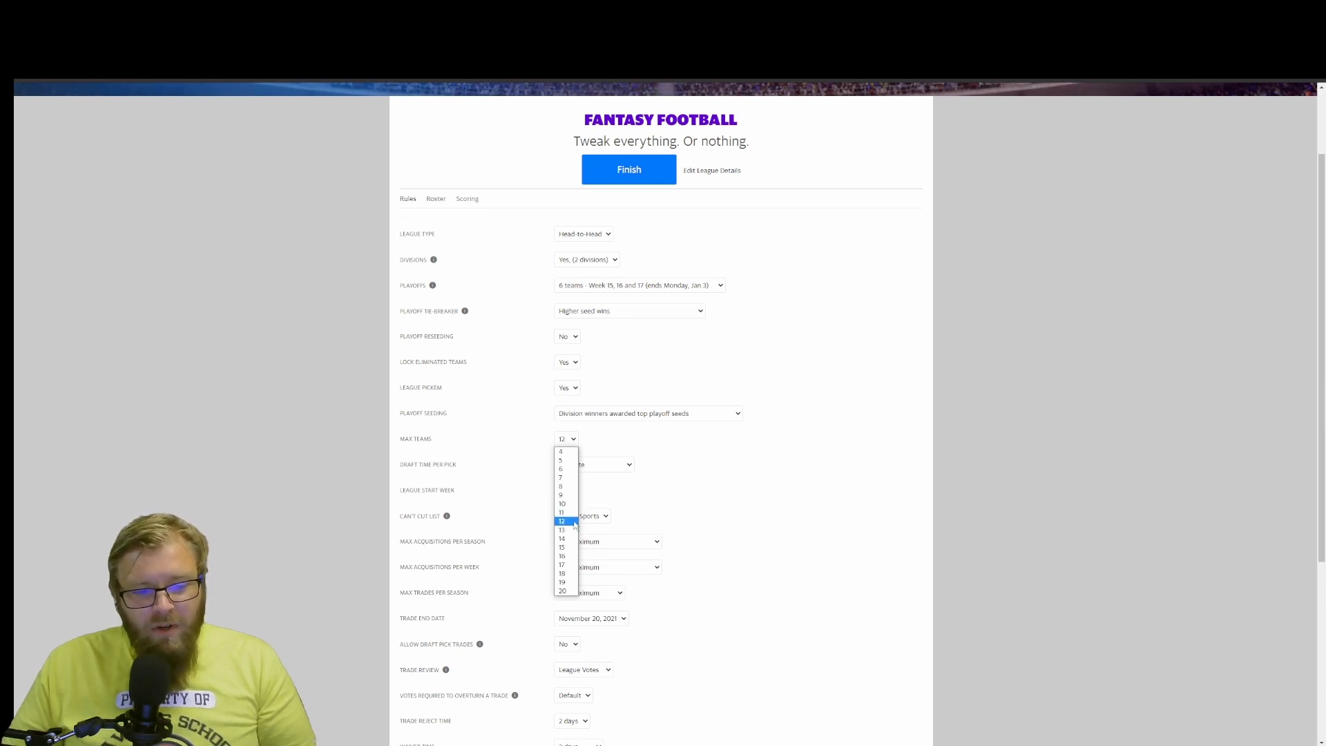
left_click(567, 522)
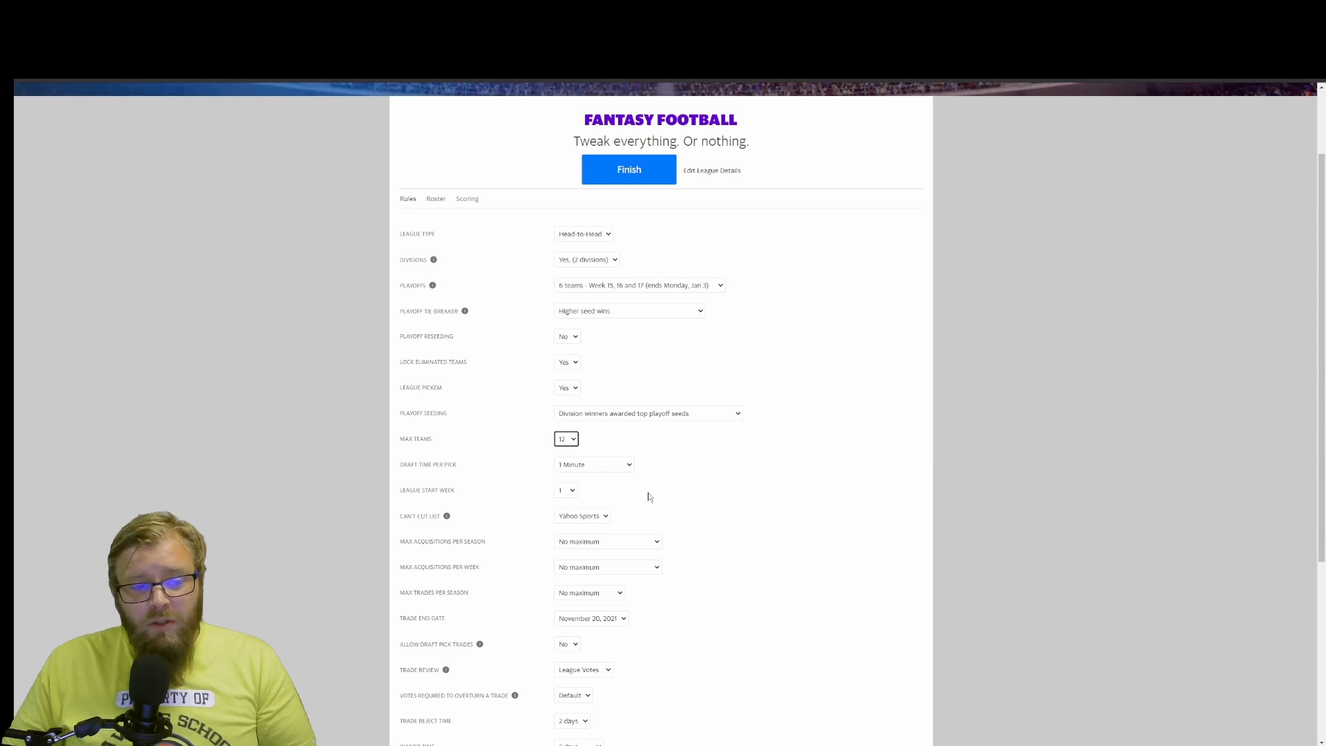
left_click(616, 467)
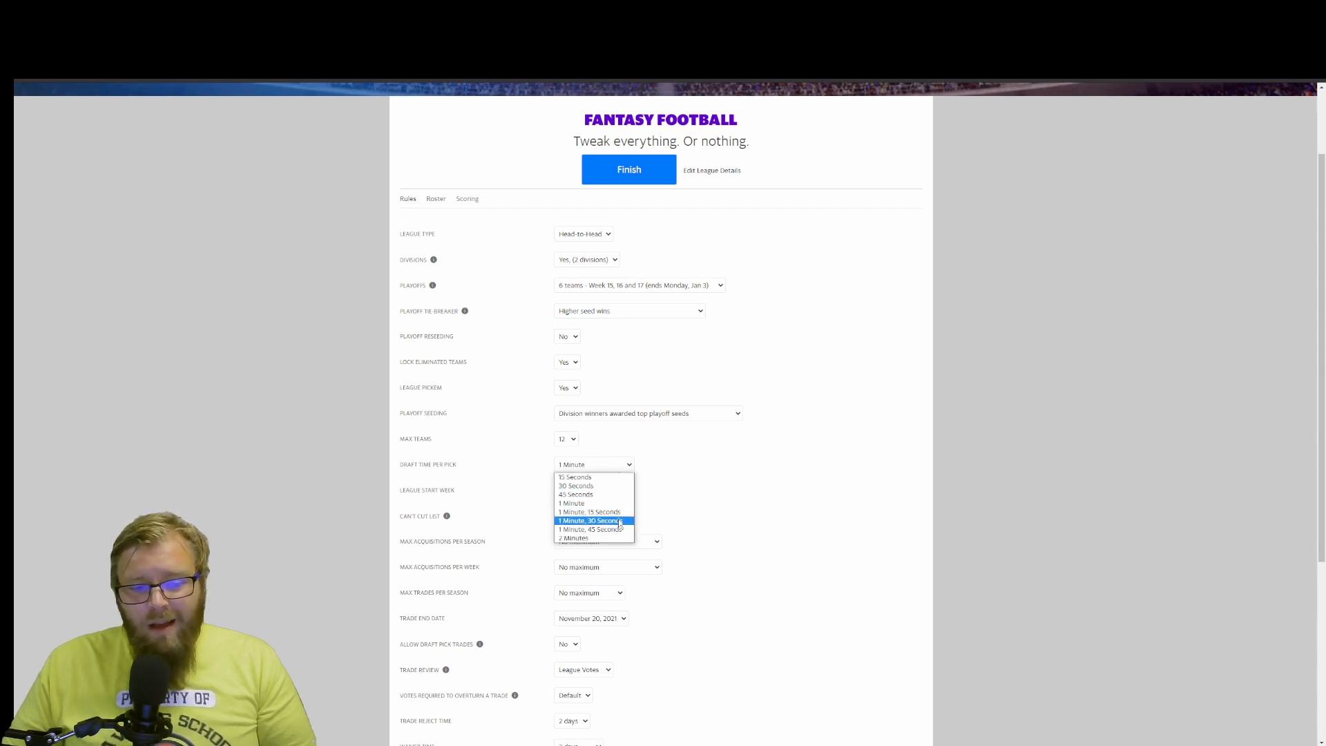
left_click(620, 522)
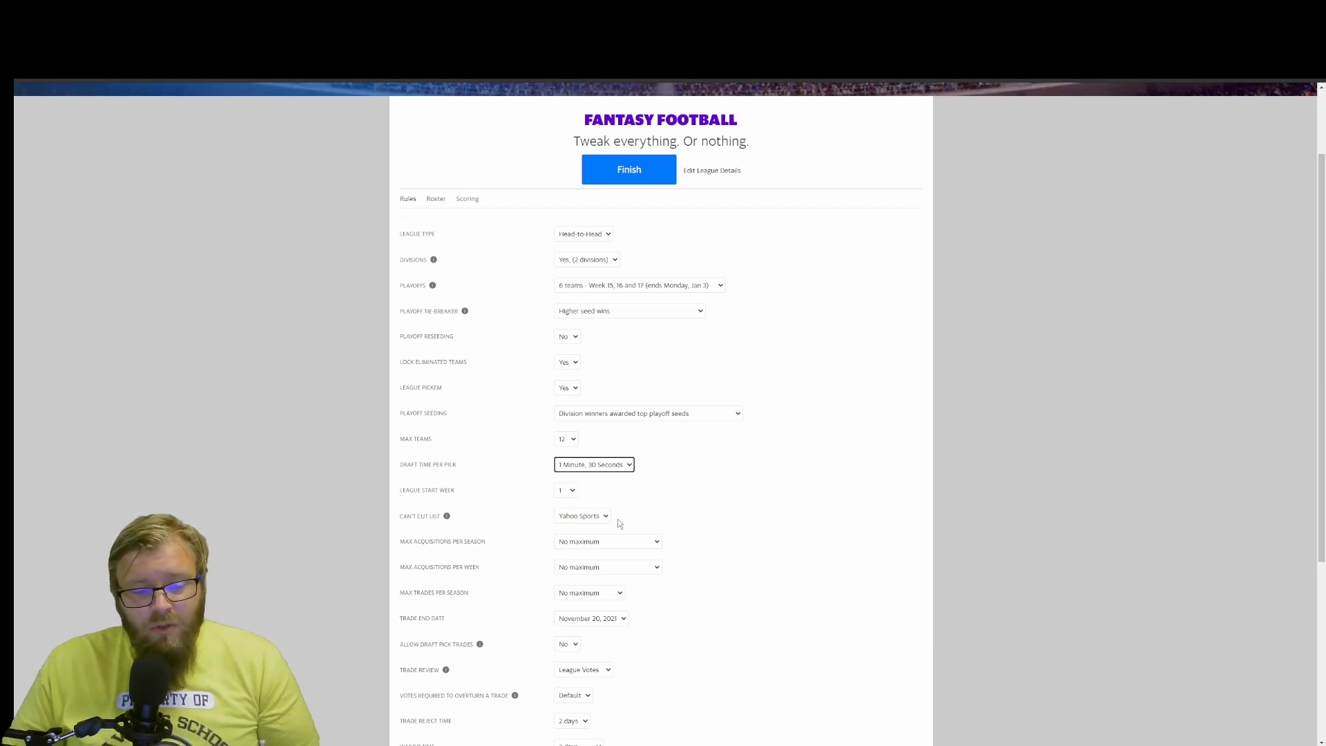
left_click(600, 467)
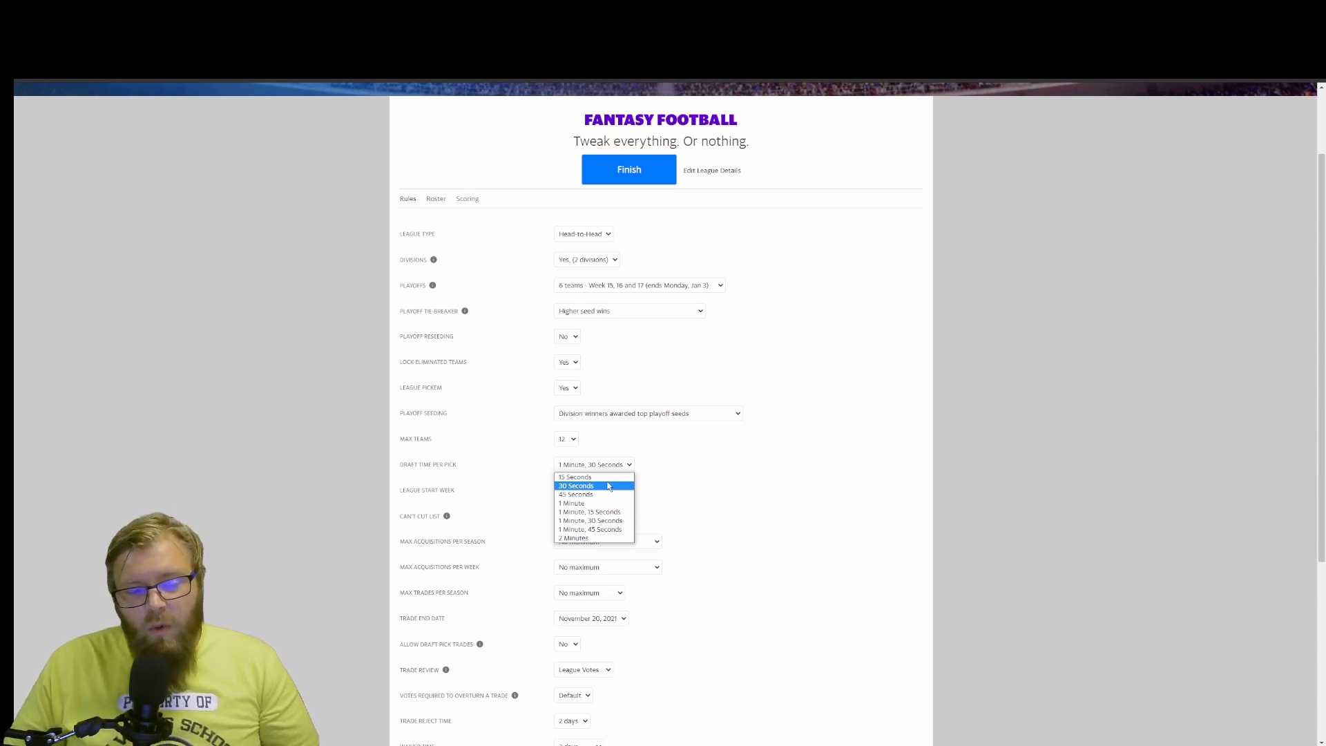
left_click(607, 524)
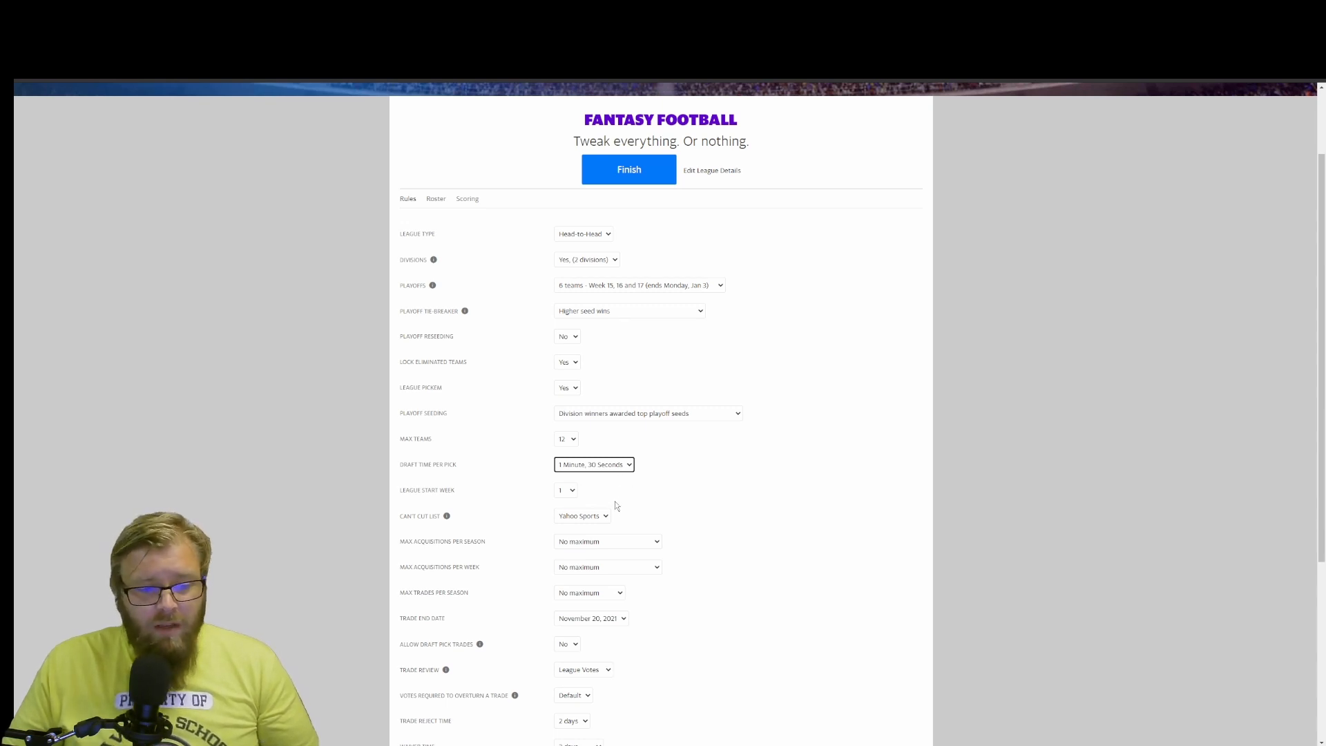
- Keep the Can't Cut List on Yahoo Sports and Max Acquisitions Per Season at No maximum
left_click(604, 518)
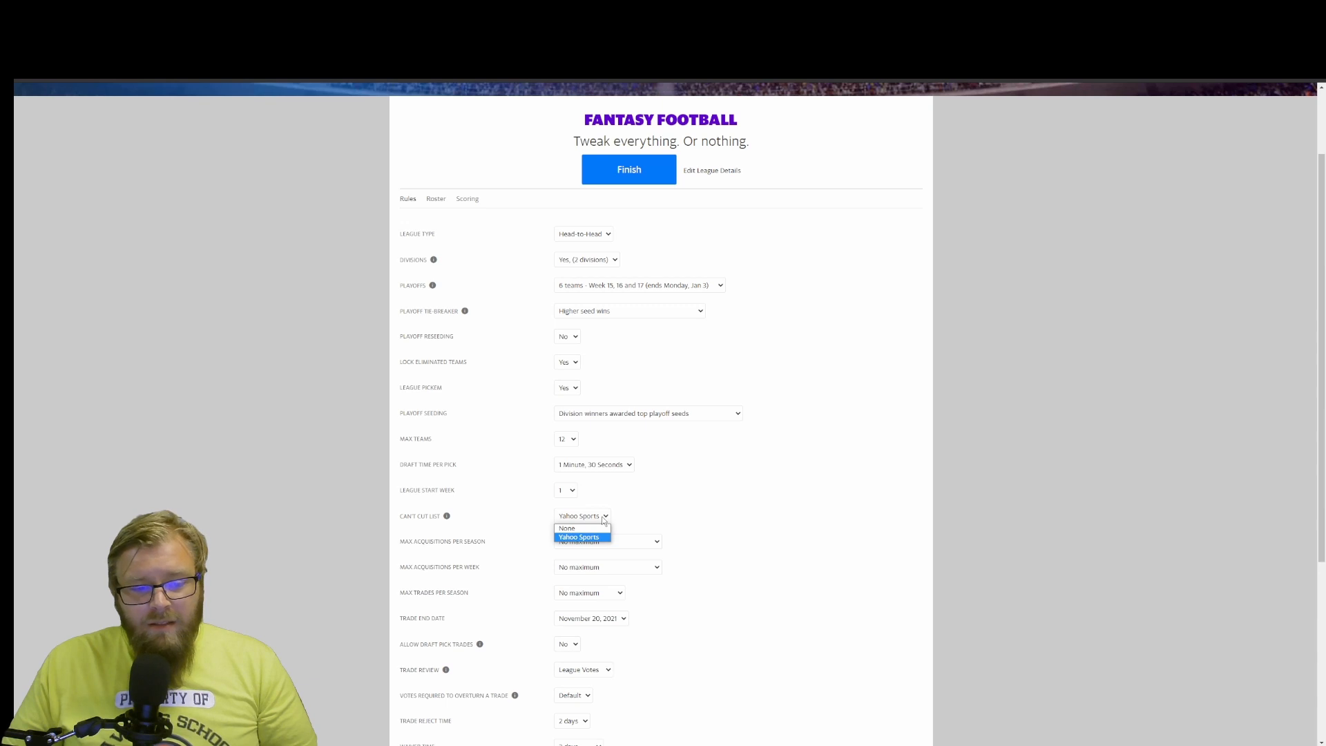
left_click(603, 518)
scroll(634, 516, "down", 2)
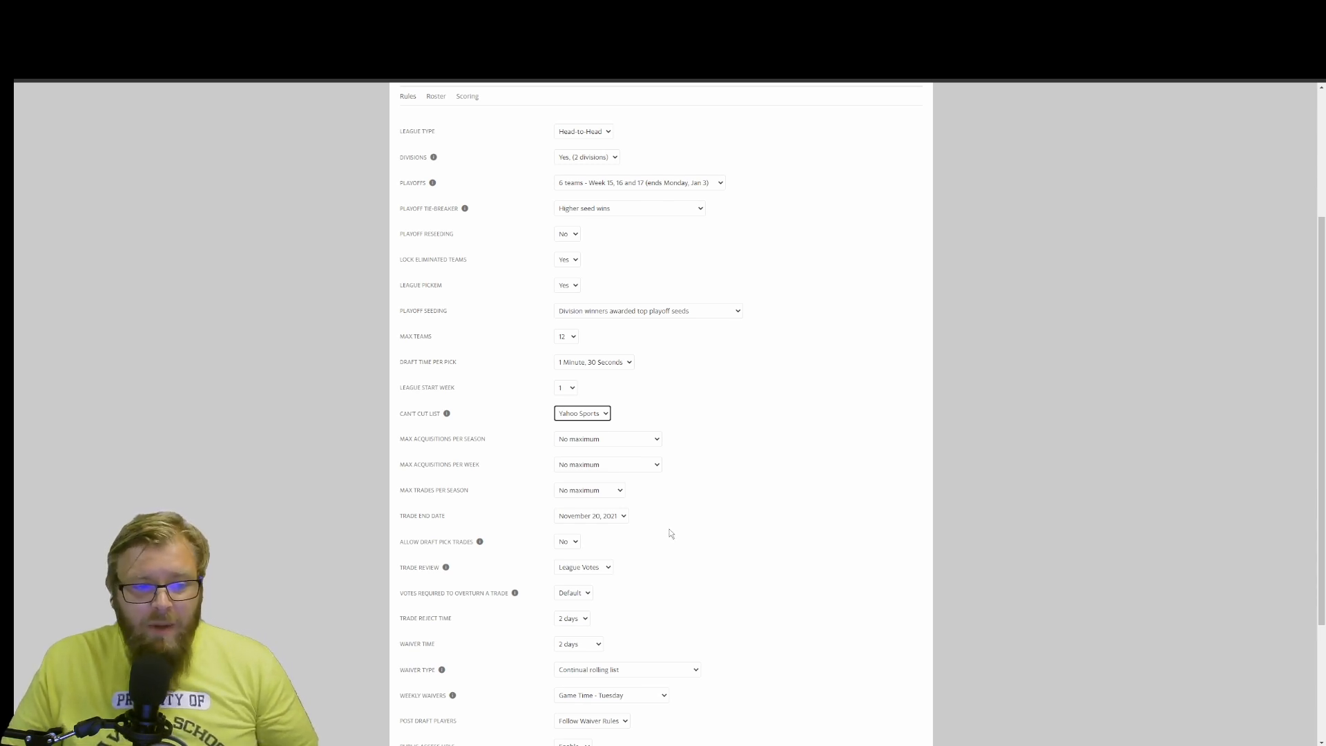
left_click(623, 440)
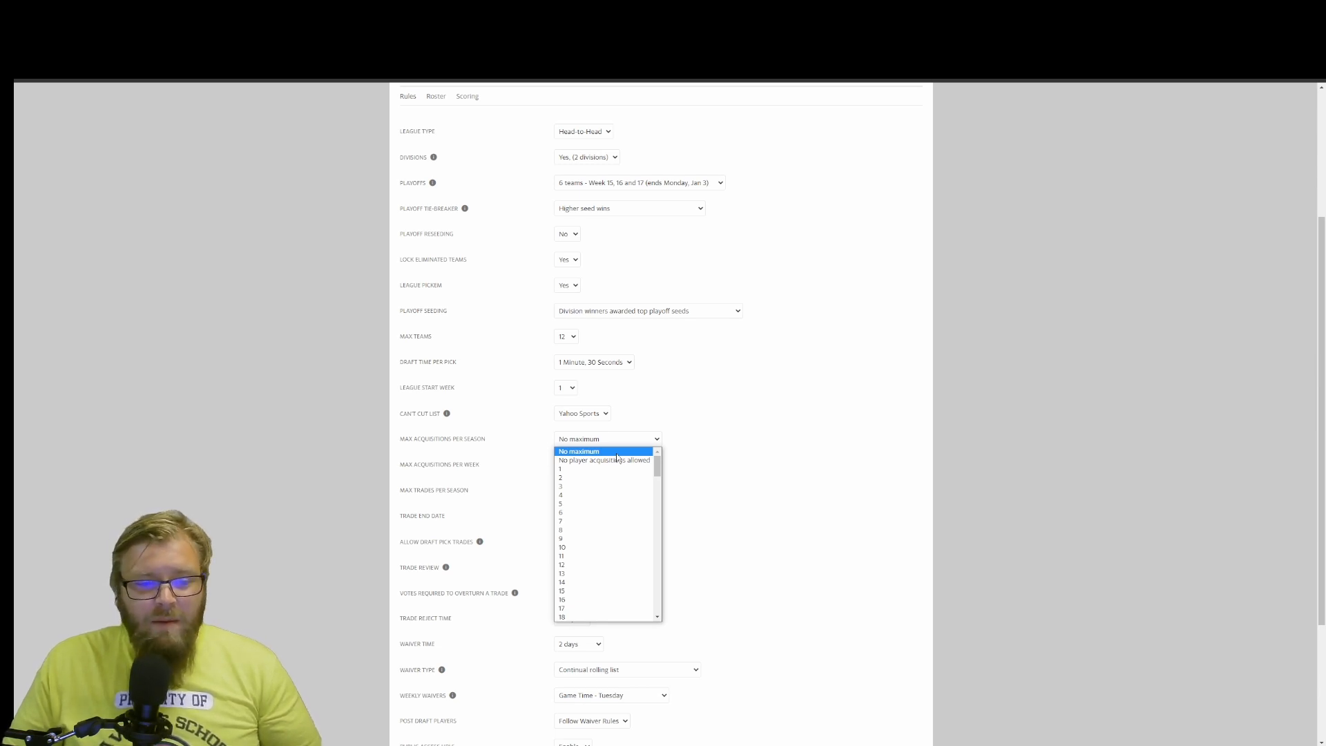
left_click(639, 449)
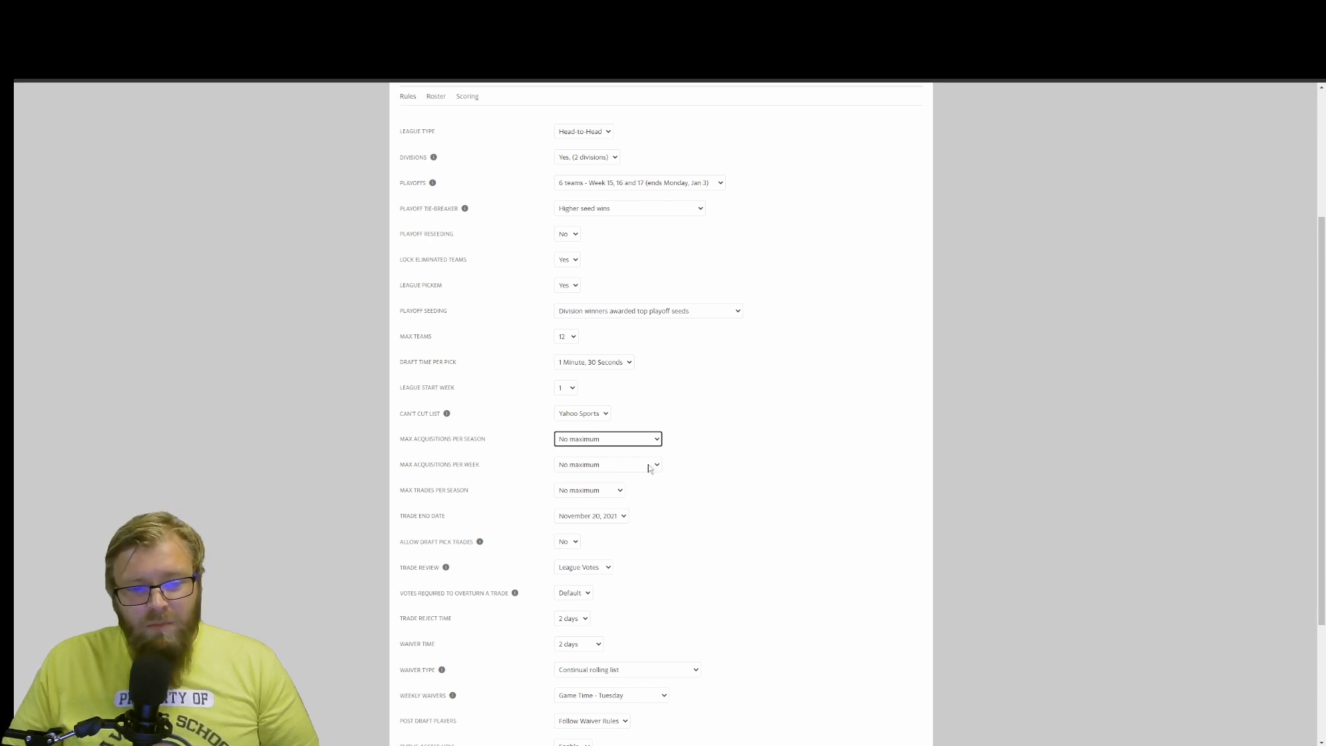
- Set Max Acquisitions Per Week to 6
left_click(652, 467)
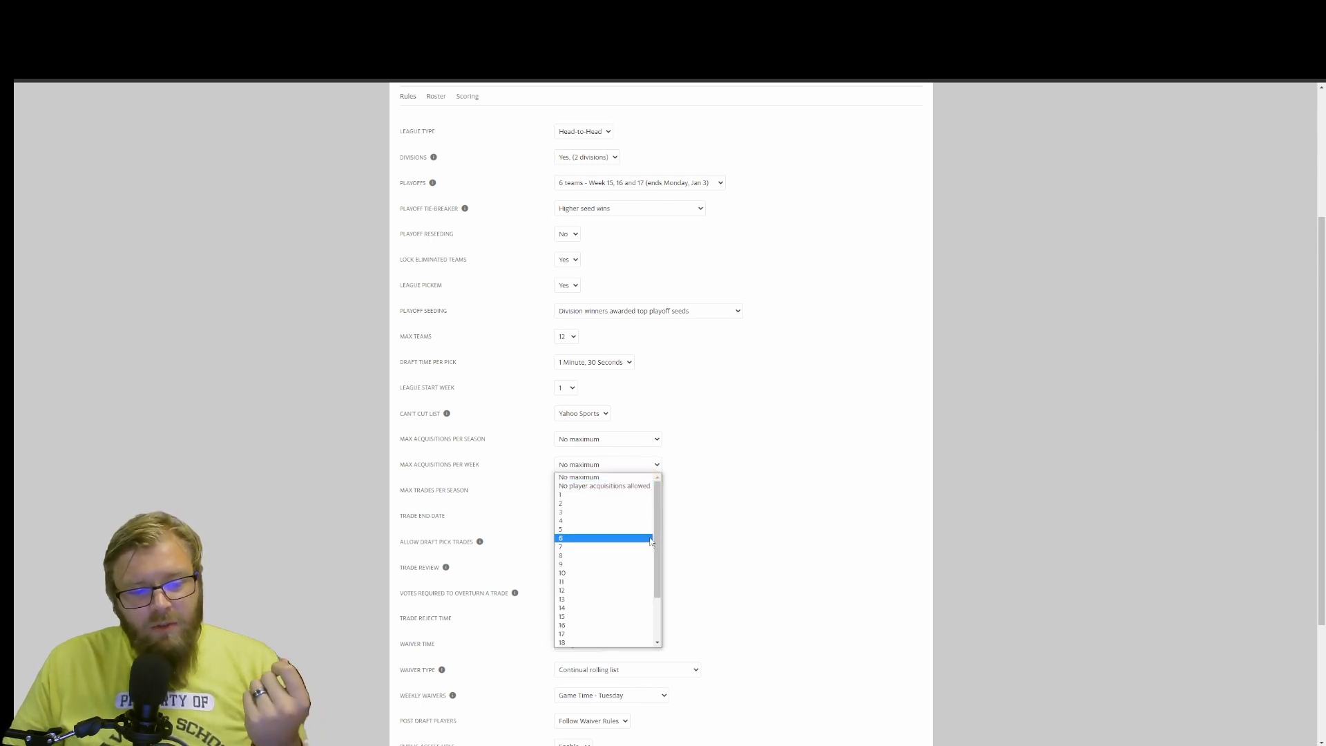
left_click(649, 538)
left_click(653, 465)
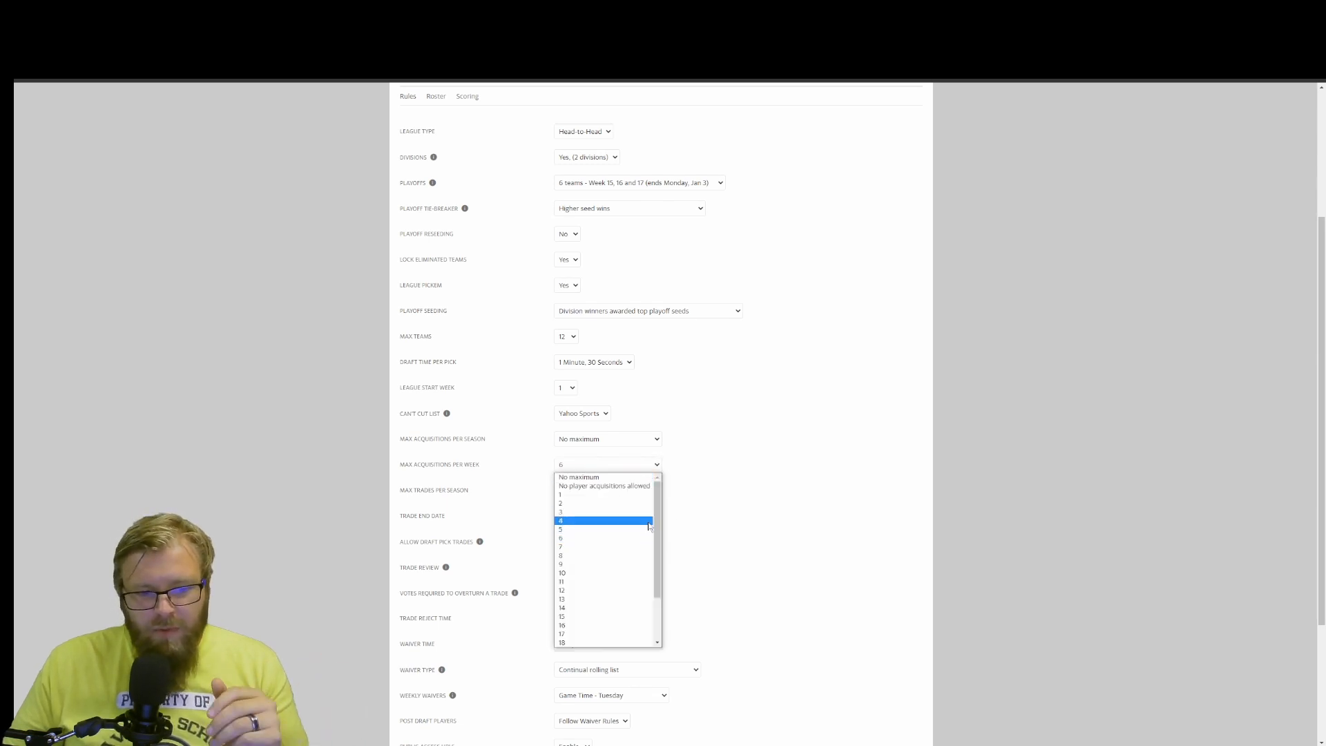
left_click(630, 478)
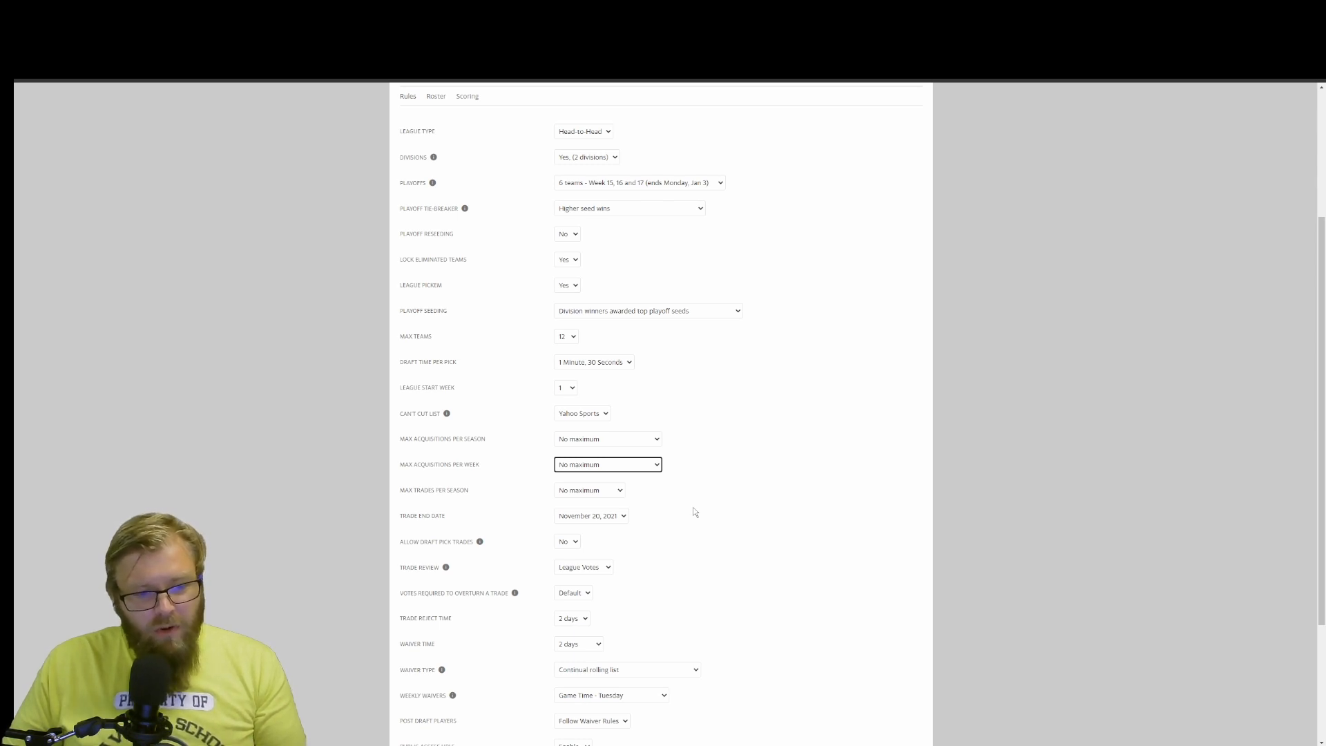
left_click(637, 464)
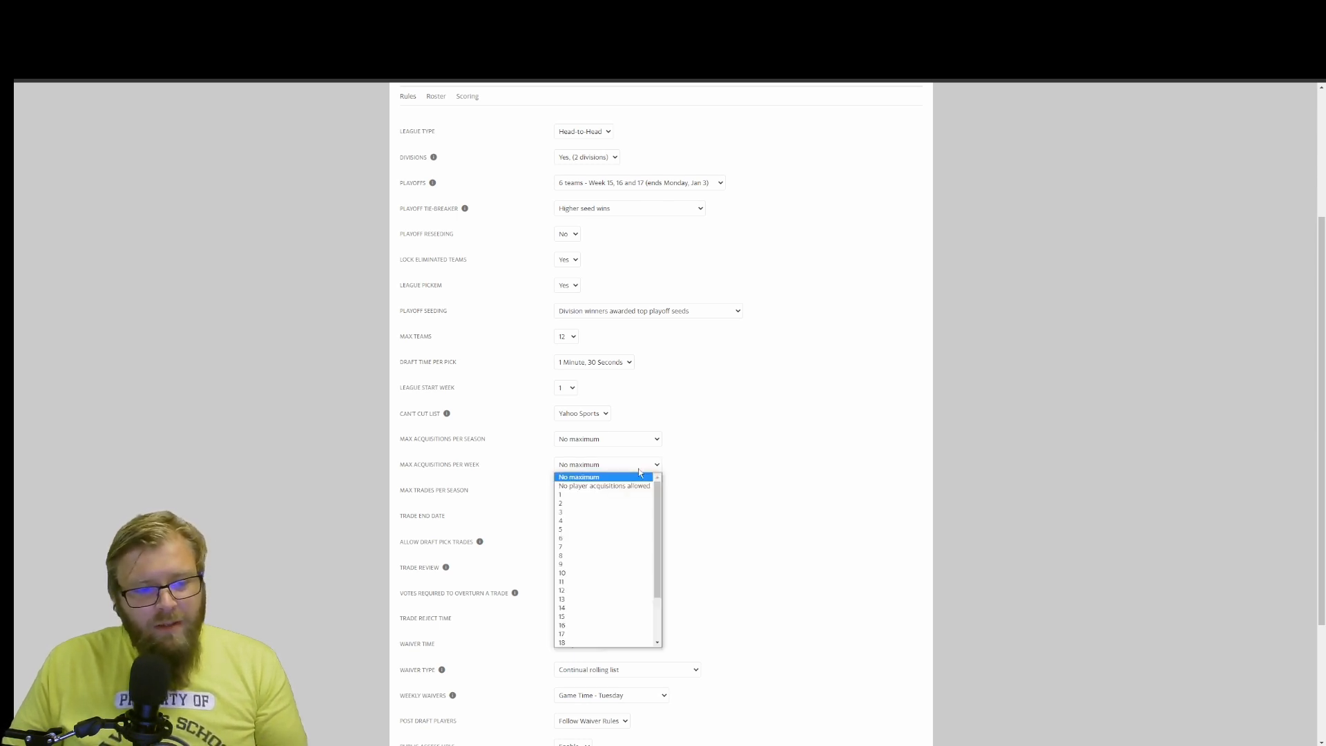
left_click(639, 539)
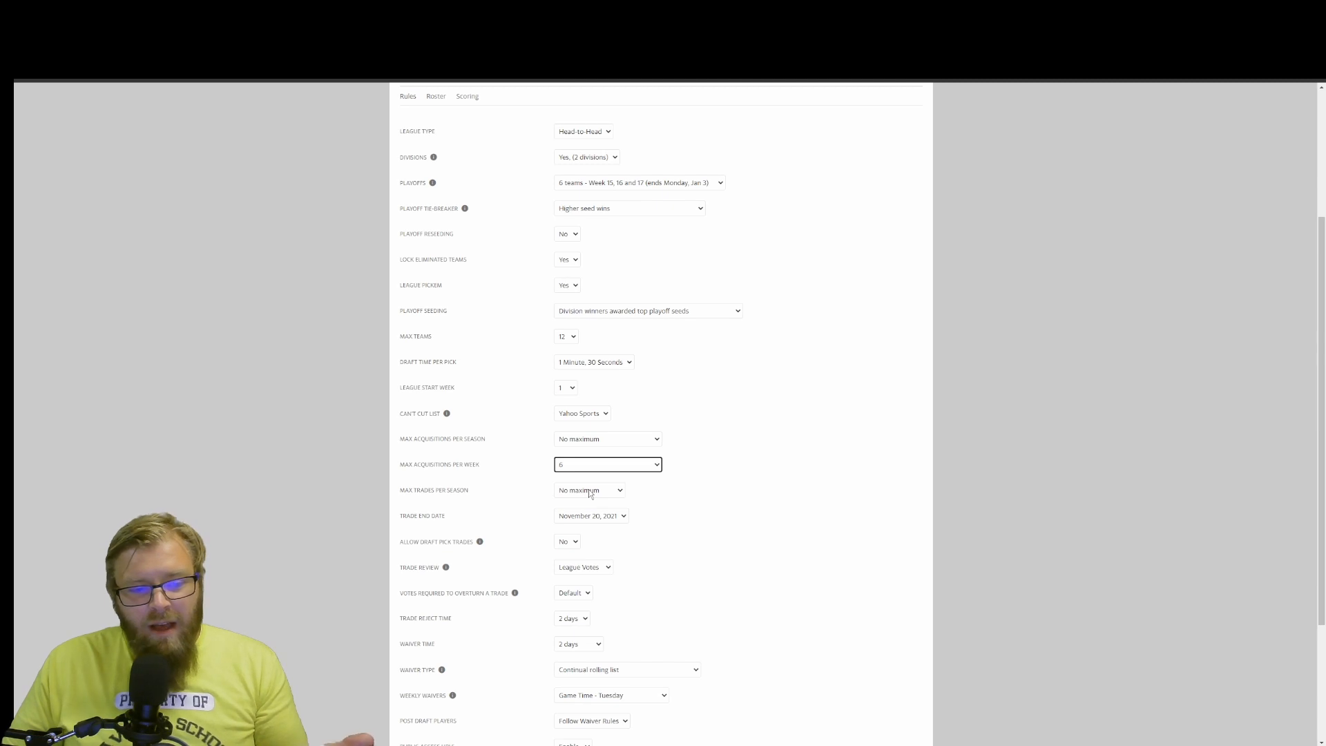
- Try No trade deadline and November 20, 2021 as the trade end date, and settle on December 4, 2021
left_click(615, 519)
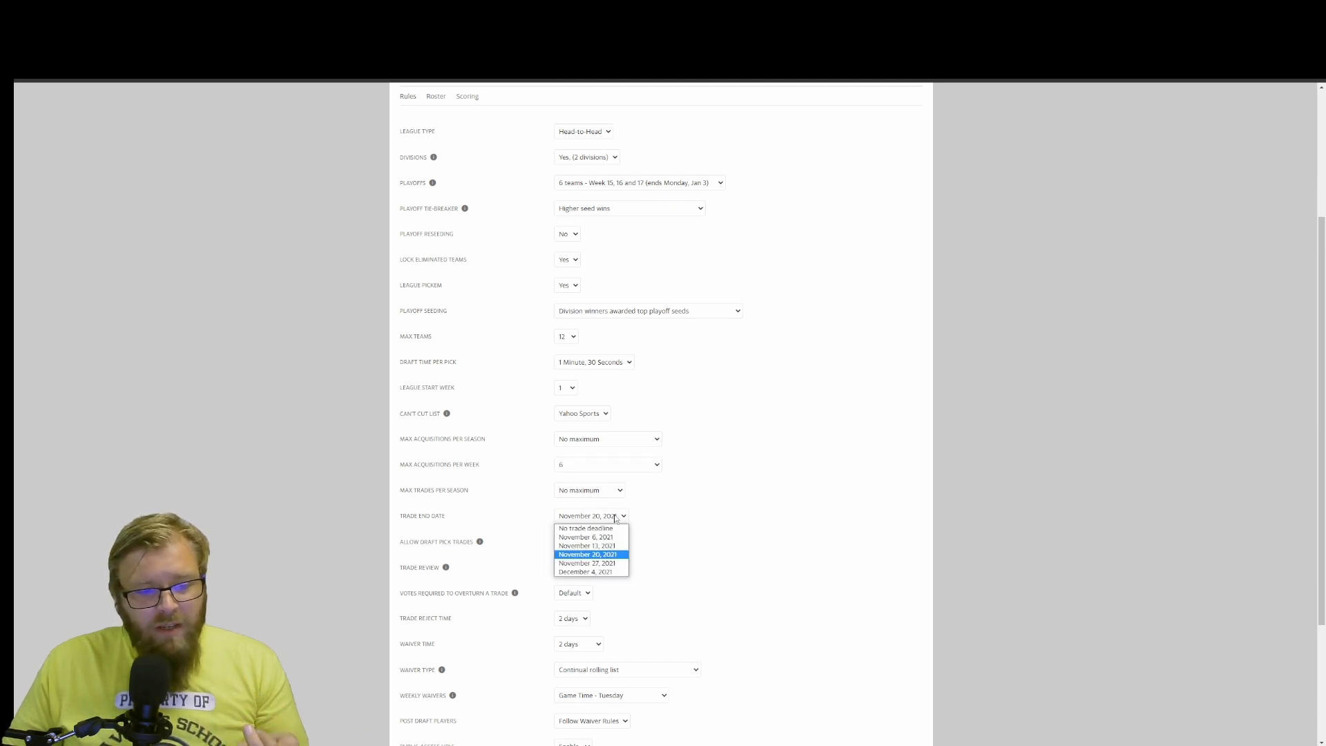
left_click(611, 529)
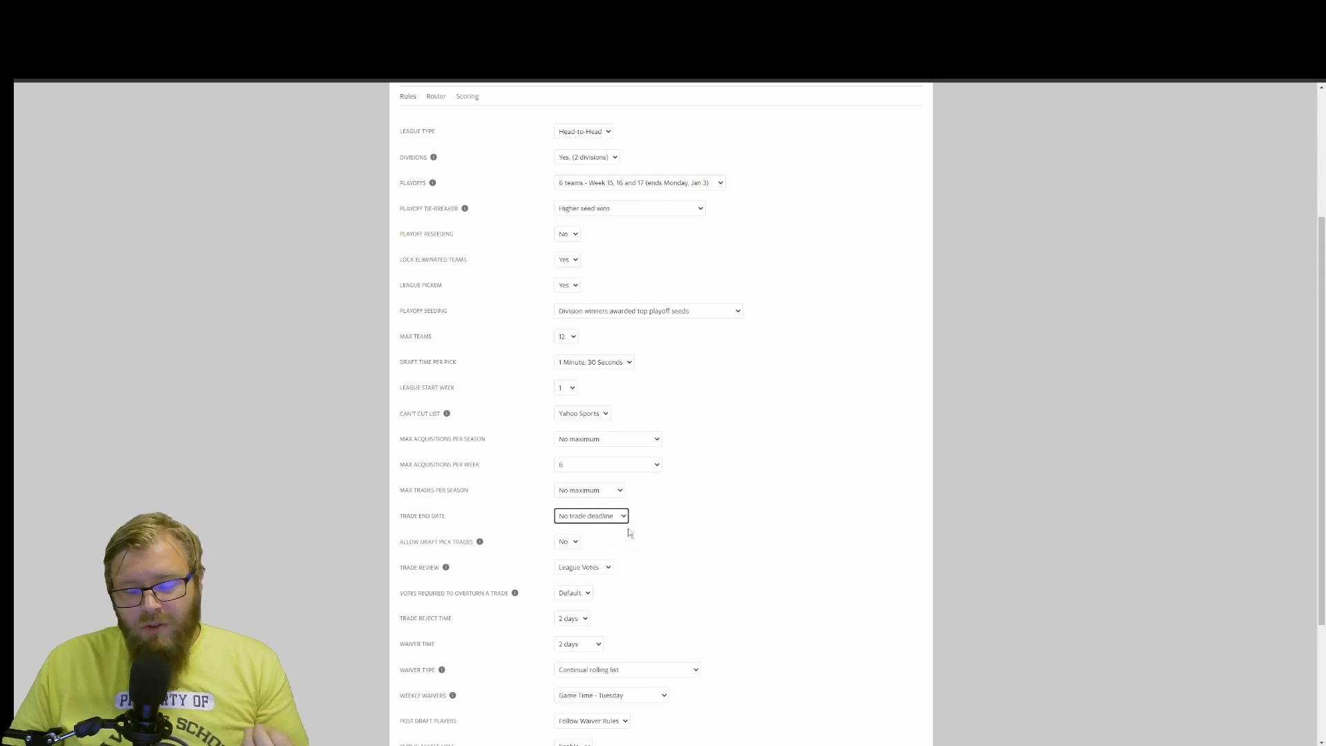
left_click(622, 519)
left_click(617, 553)
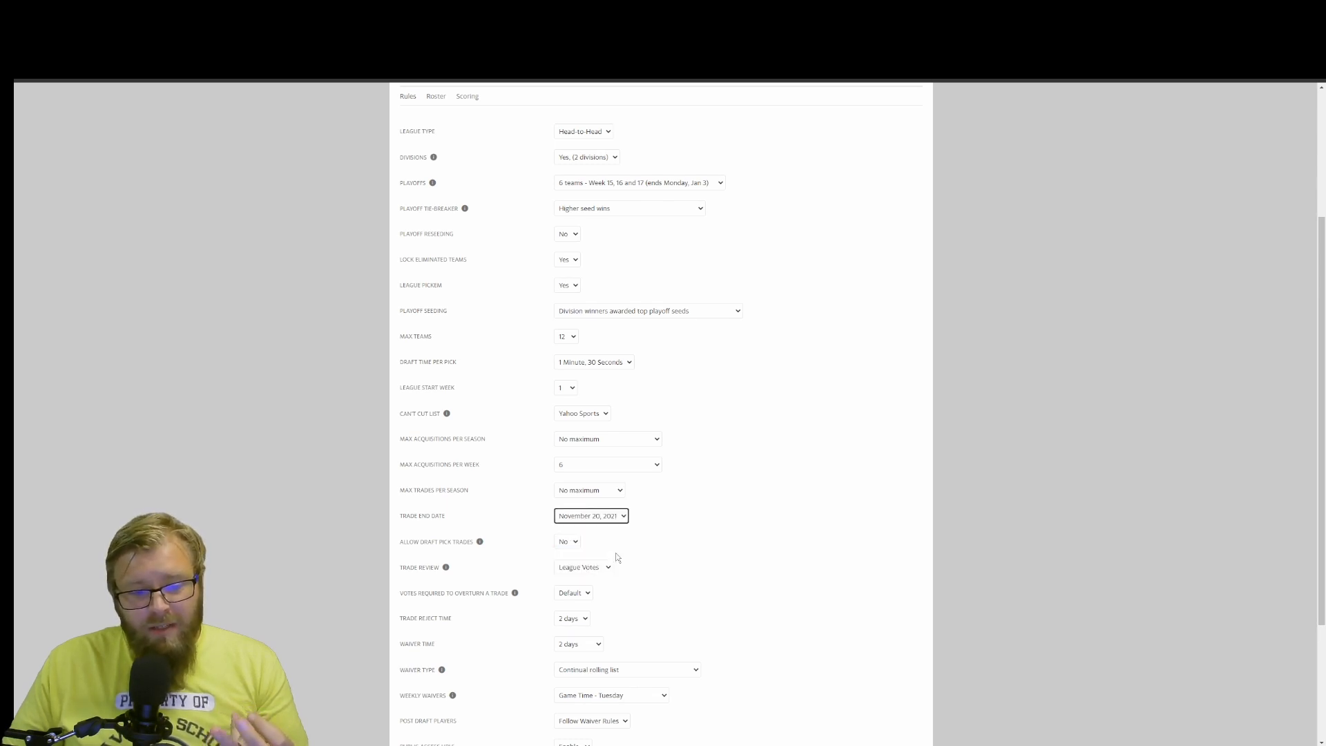
left_click(606, 520)
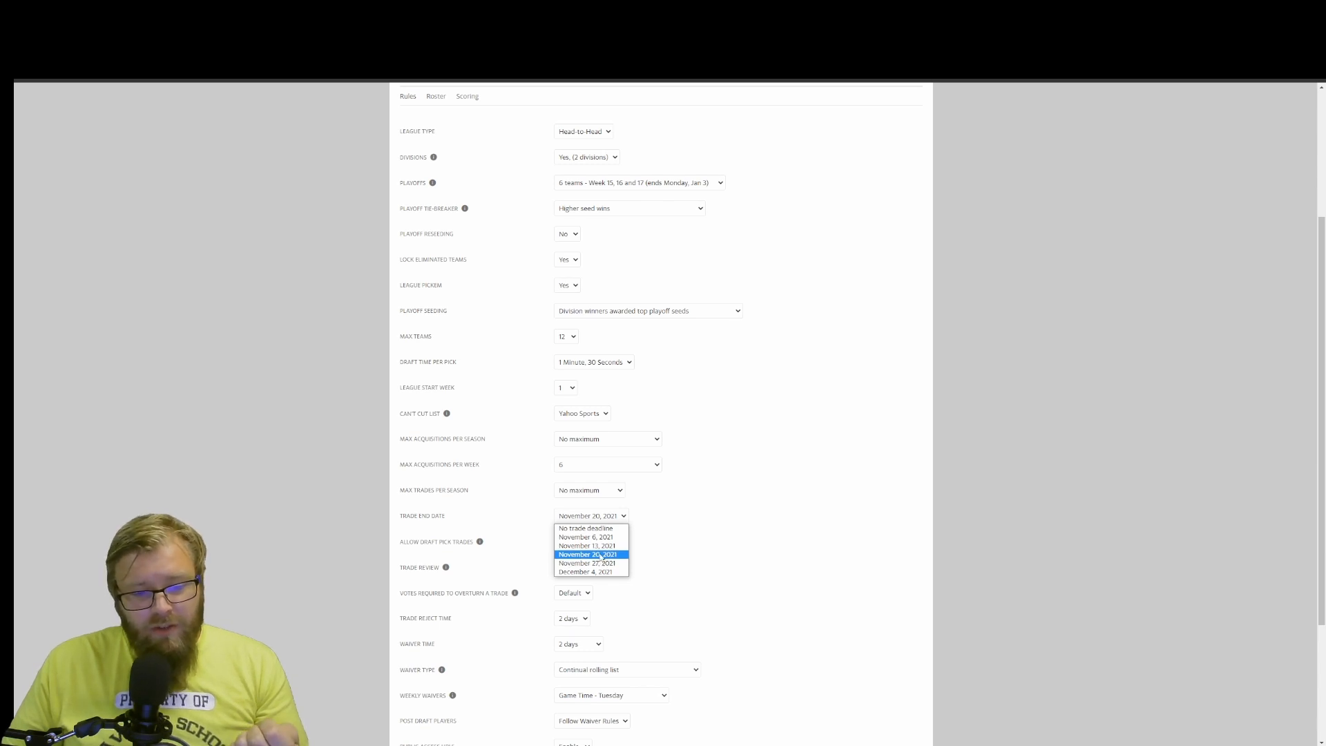
left_click(588, 529)
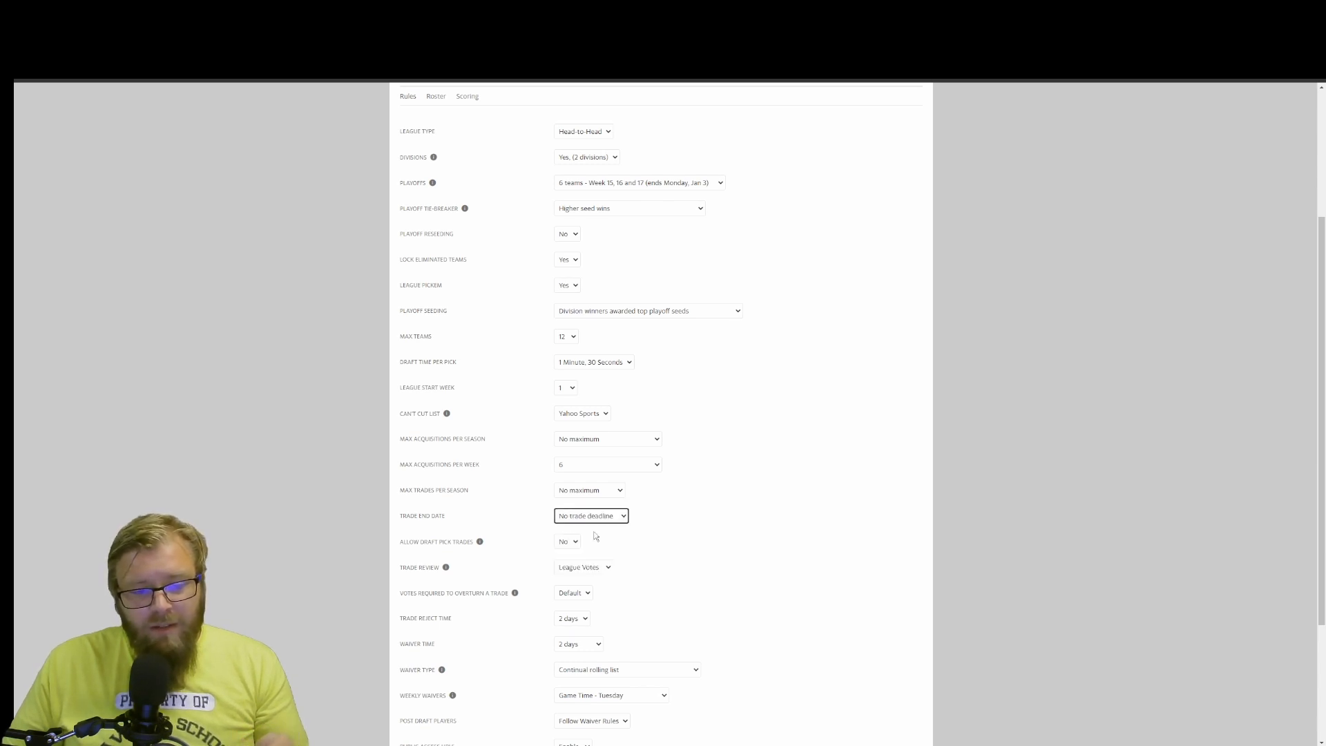
left_click(625, 519)
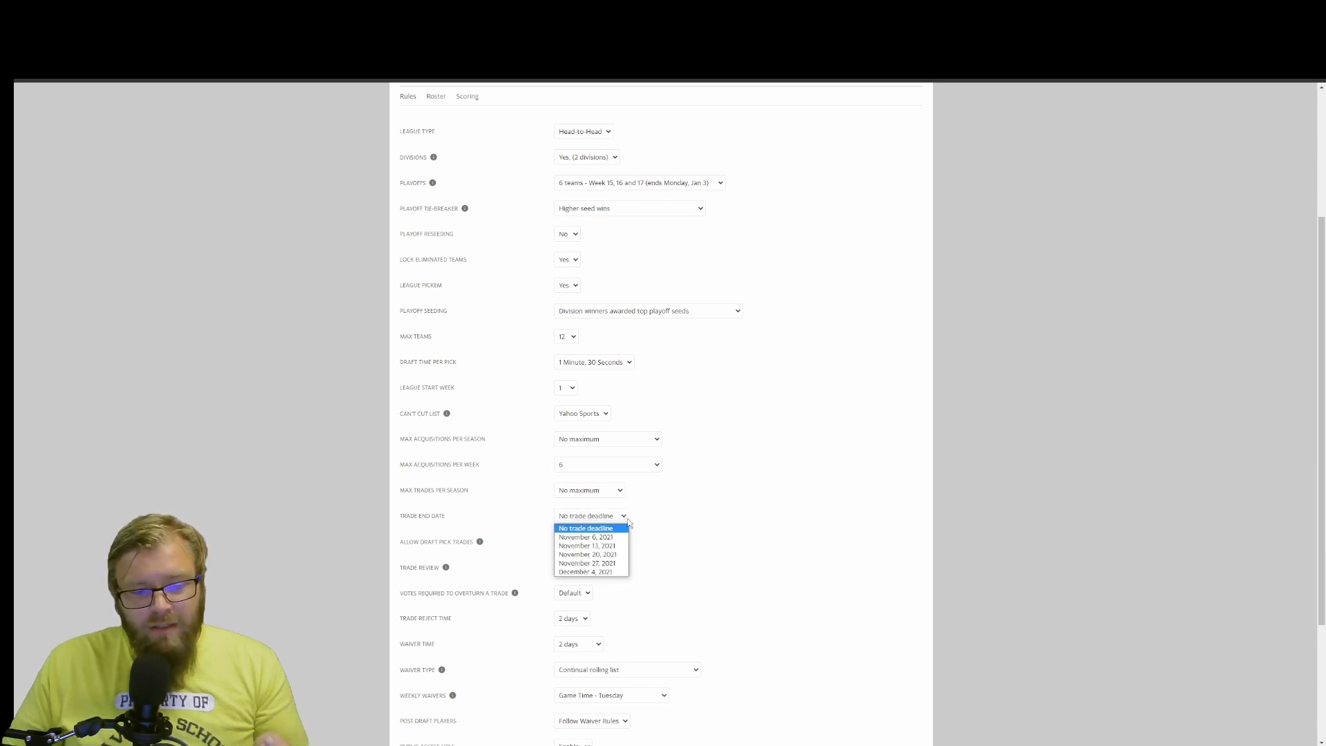
left_click(620, 572)
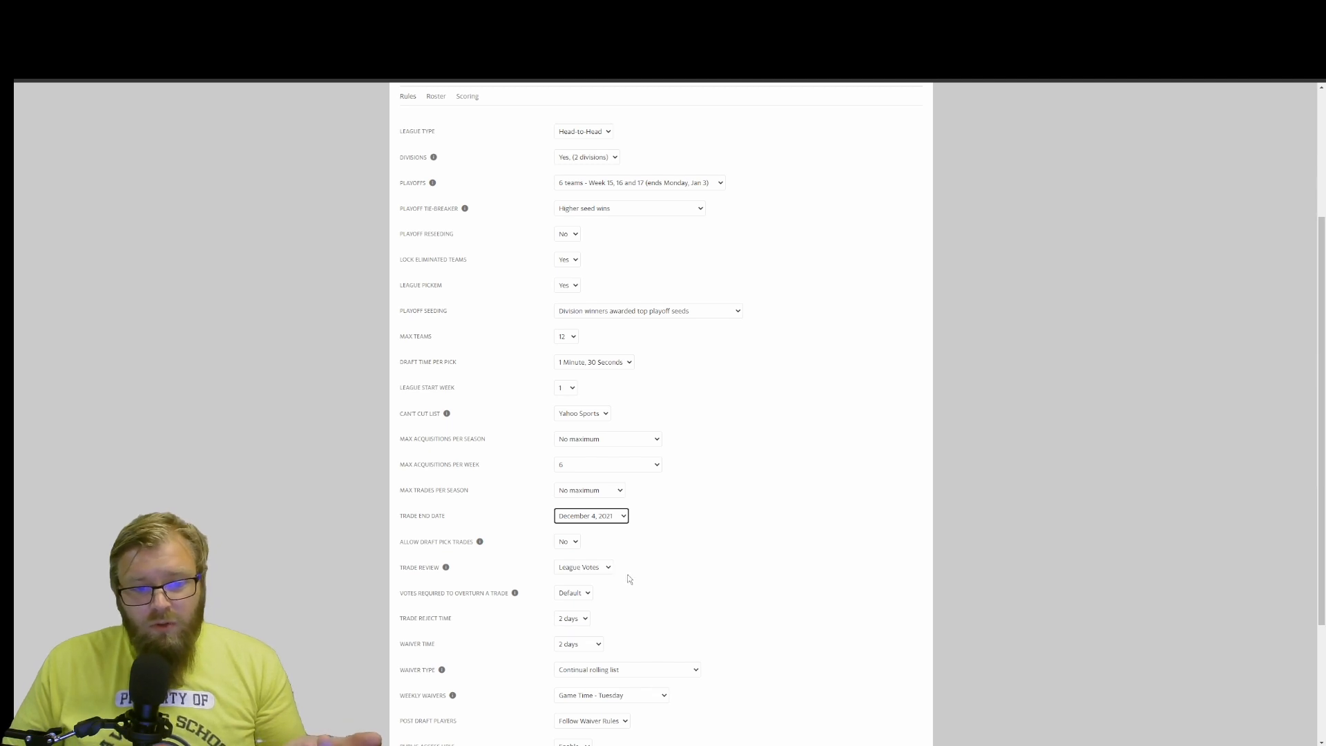
- Keep Trade Review on League Votes and Allow Draft Pick Trades at No, checking the draft pick trade explanation
left_click(592, 574)
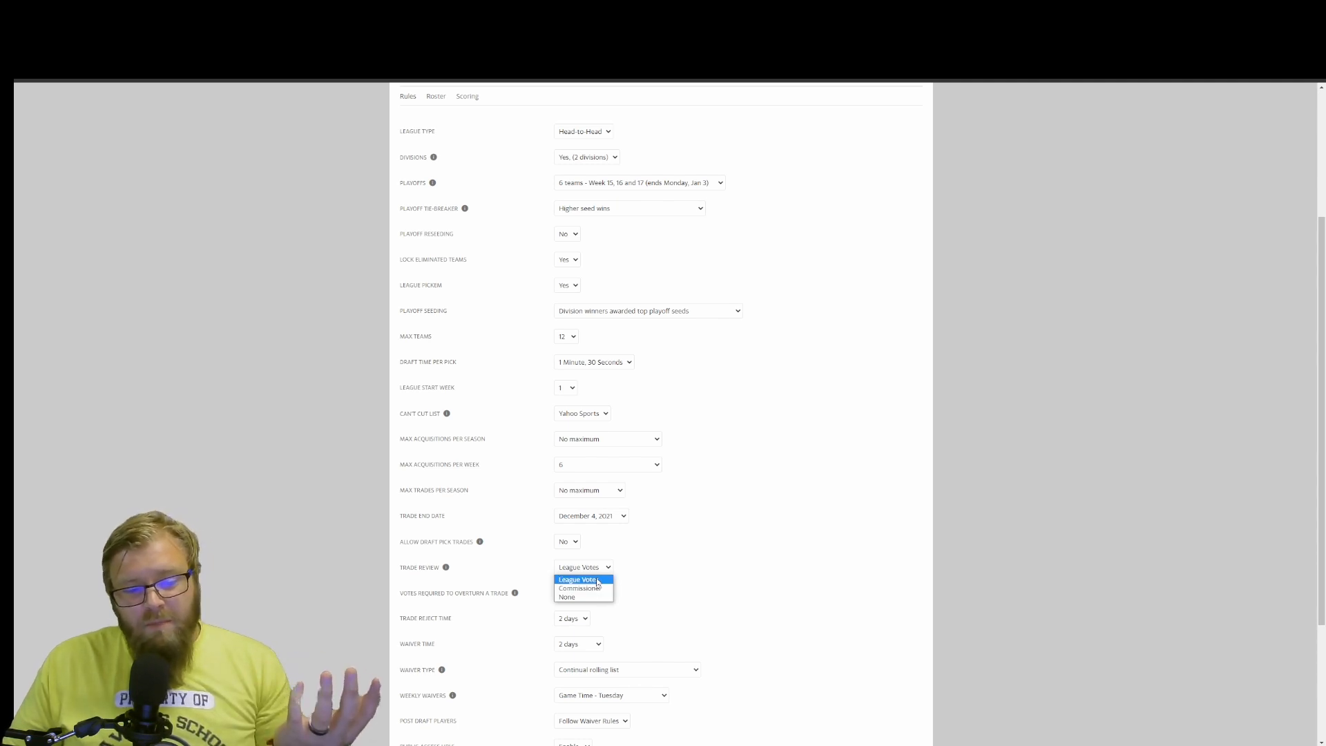
left_click(598, 580)
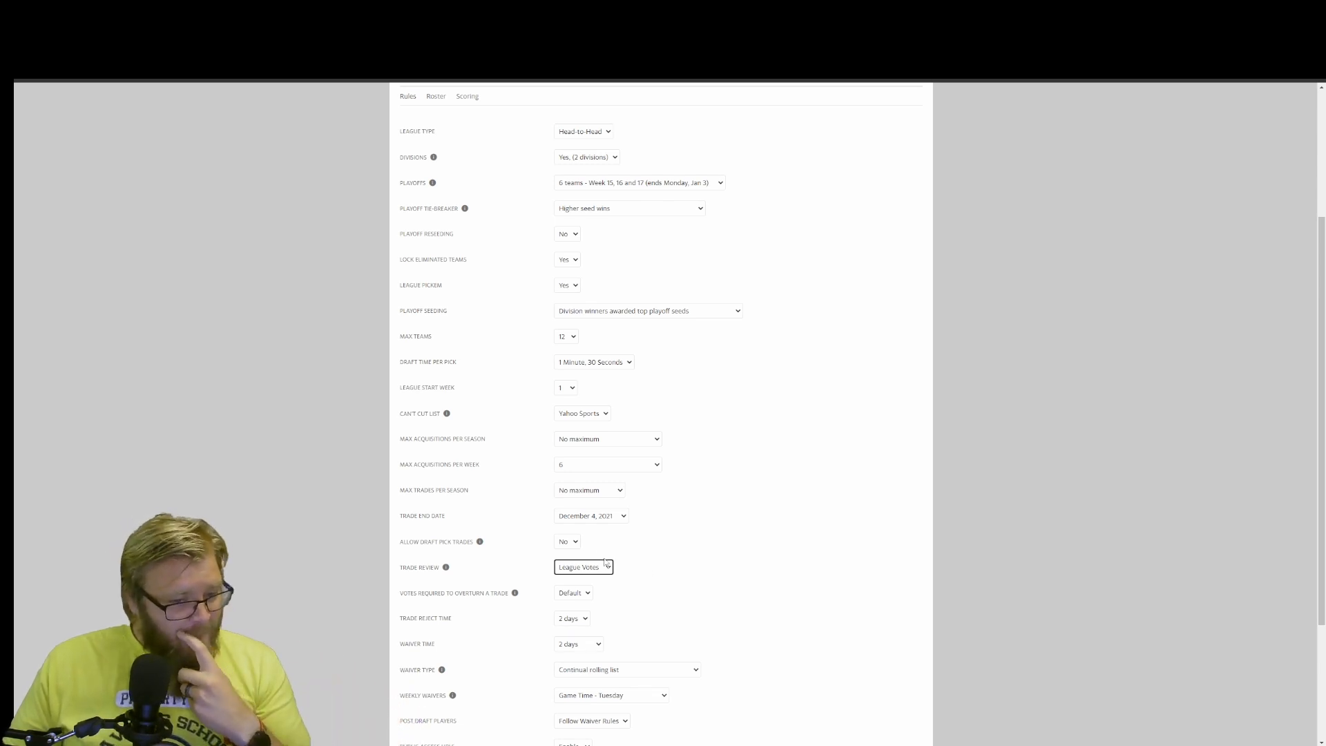
left_click(568, 543)
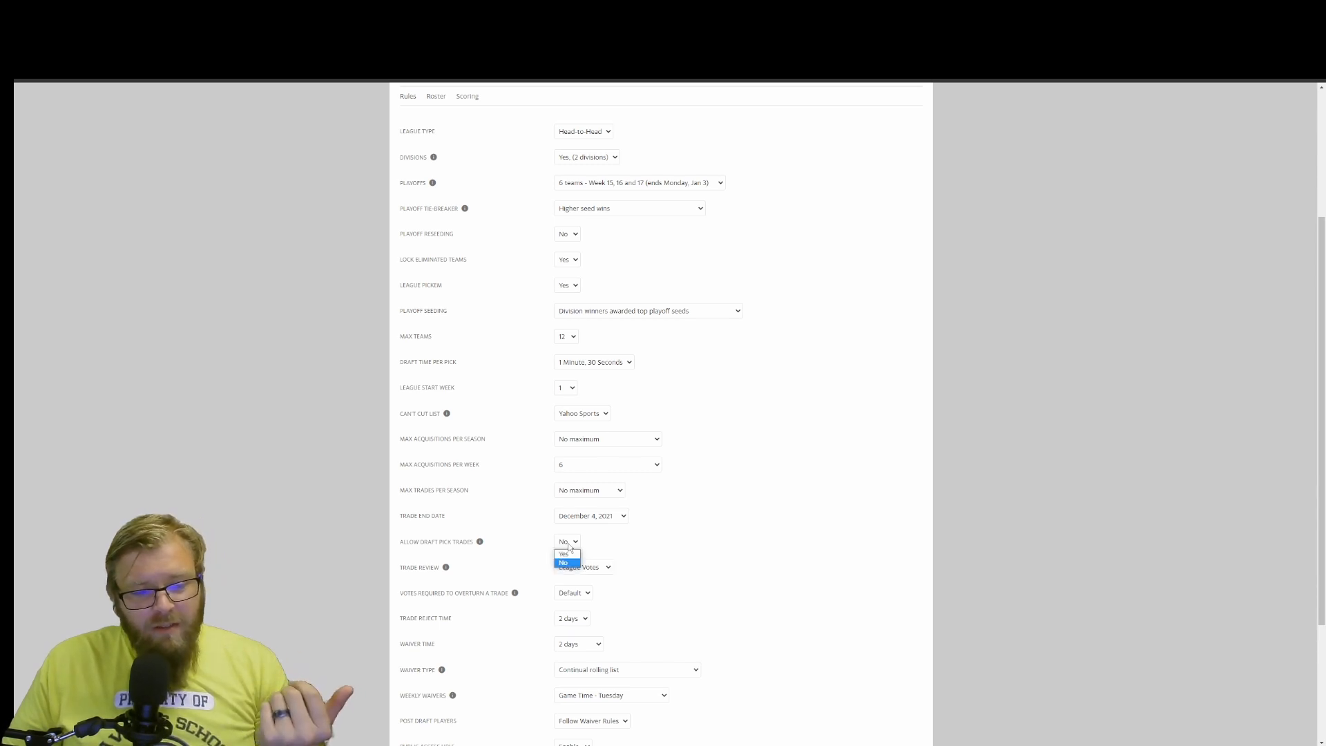
left_click(564, 562)
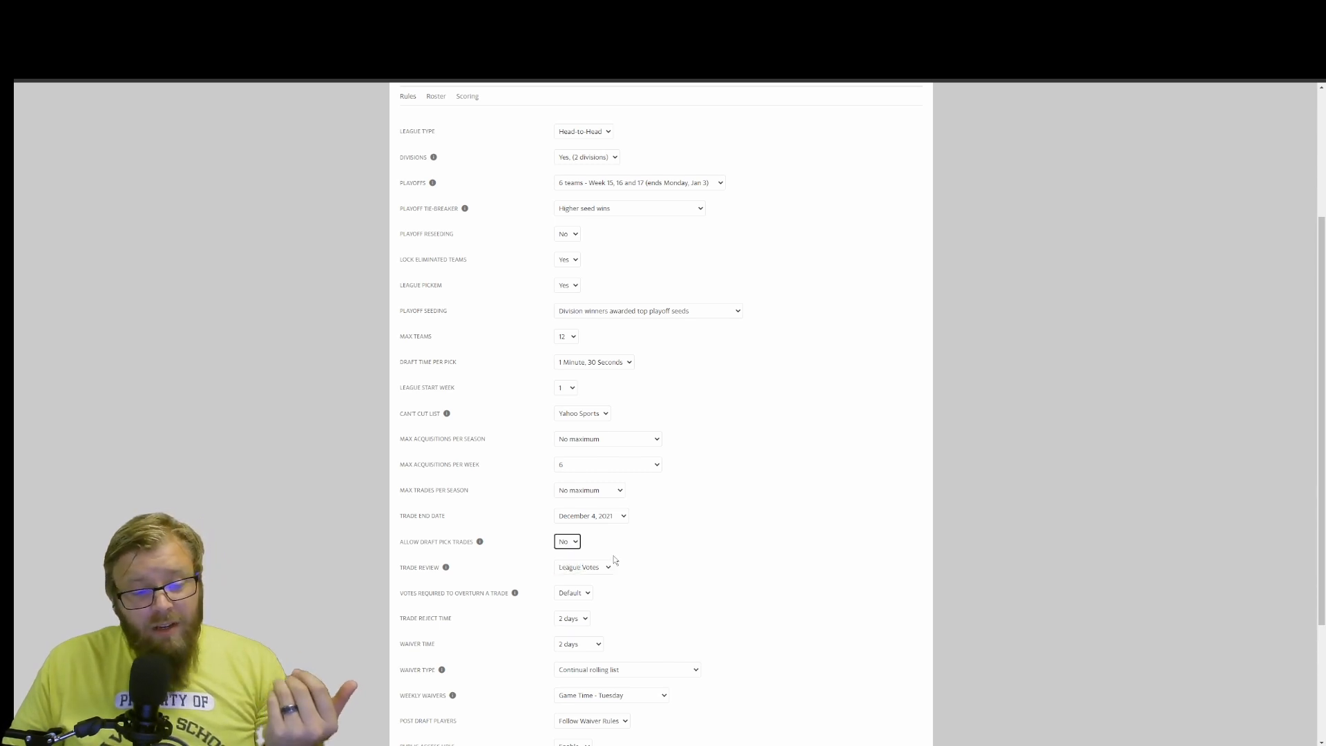
mouse_move(478, 546)
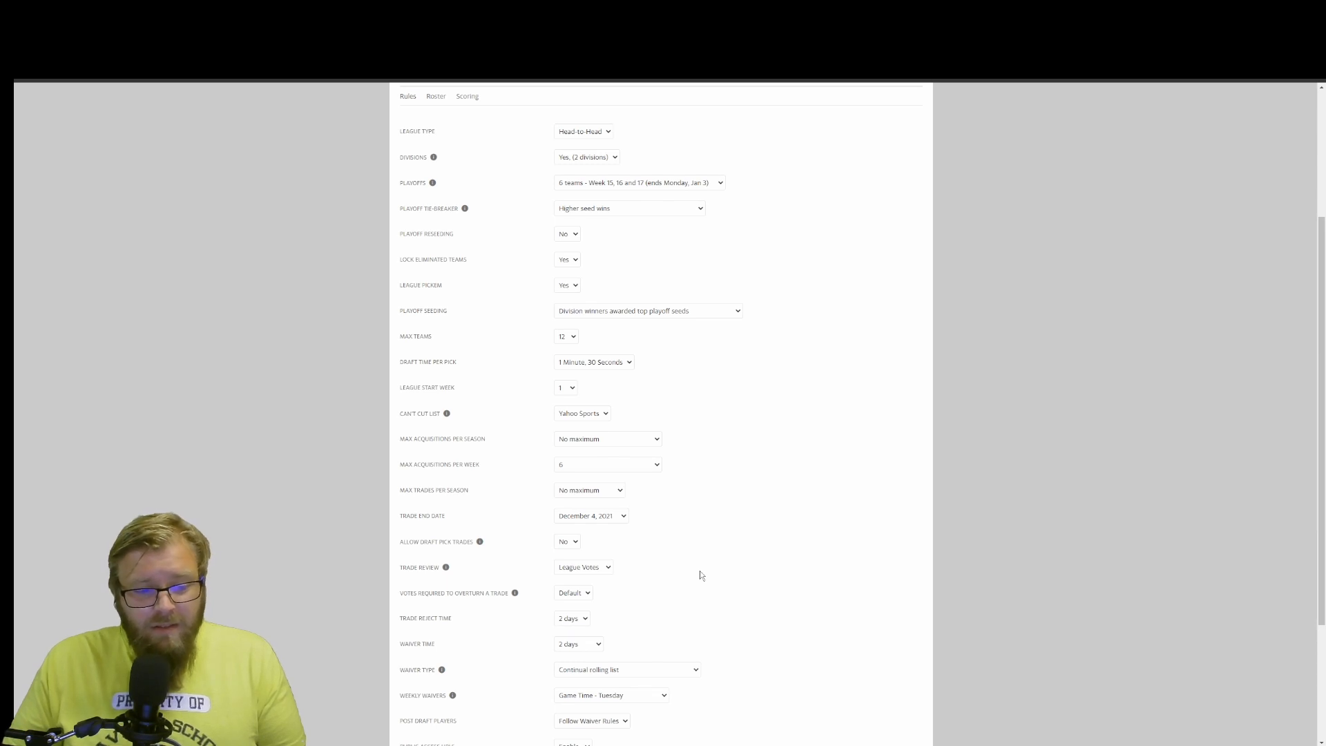
- Keep Votes Required to Overturn a Trade at Default
scroll(700, 577, "down", 1)
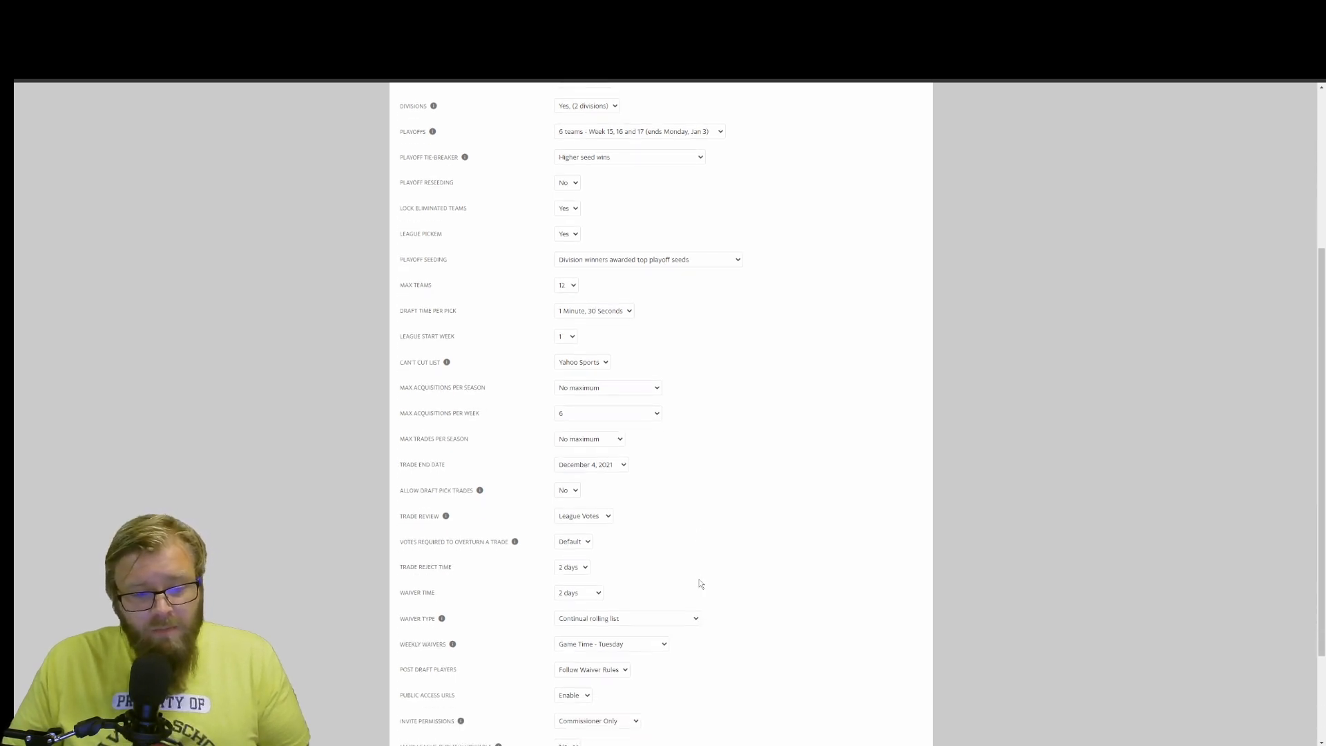
scroll(699, 583, "down", 1)
left_click(588, 492)
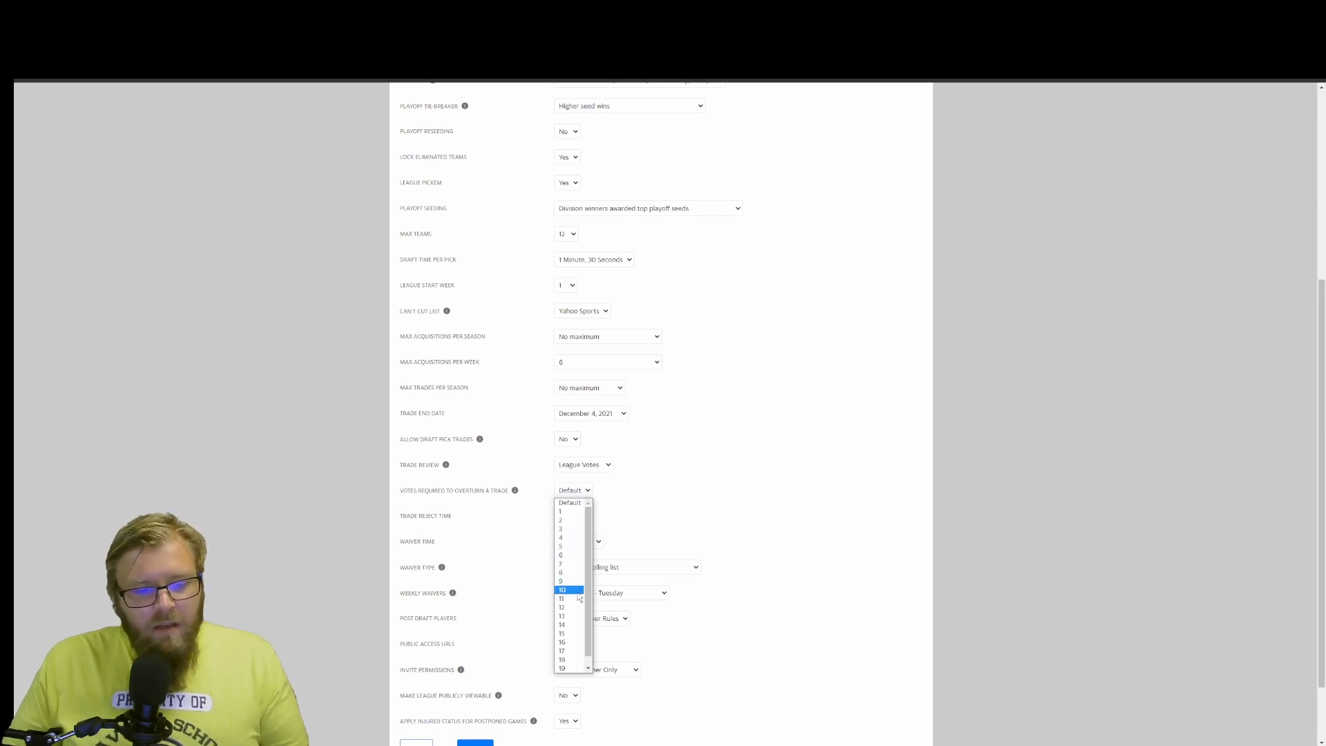
left_click(578, 507)
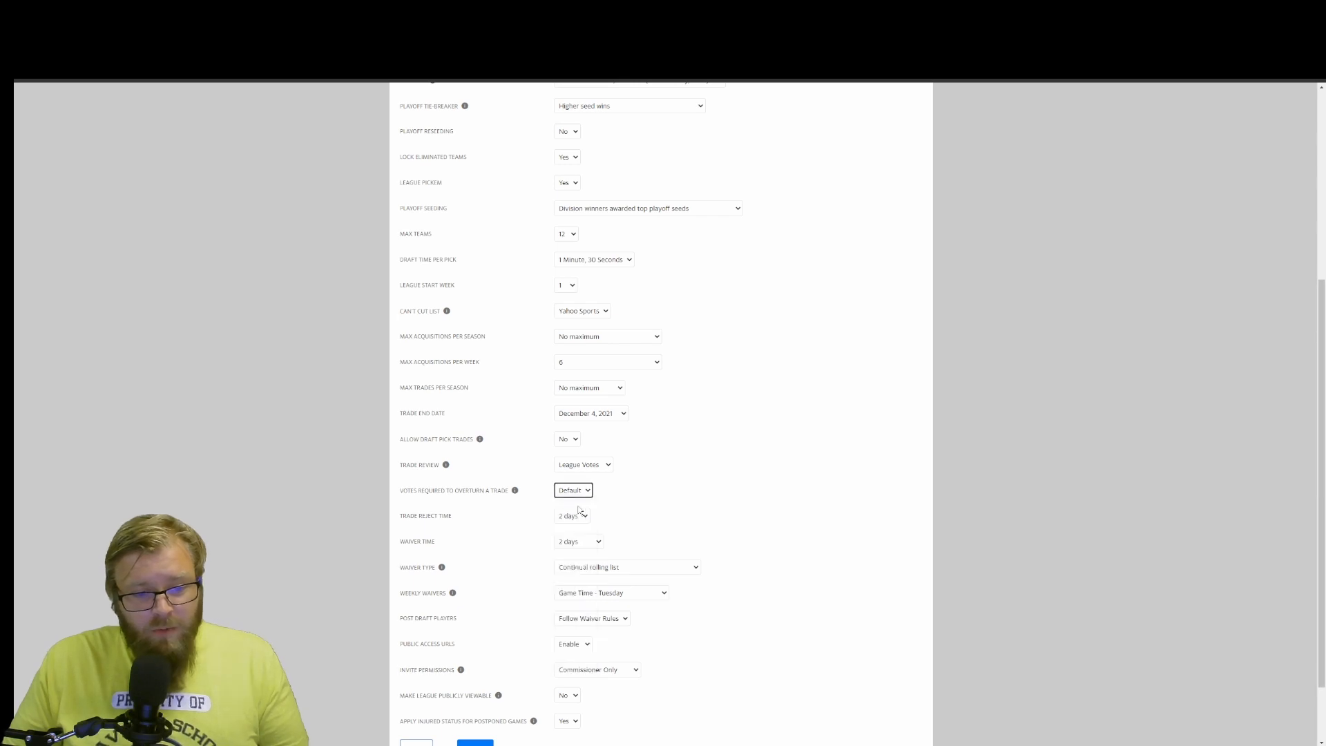
left_click(670, 513)
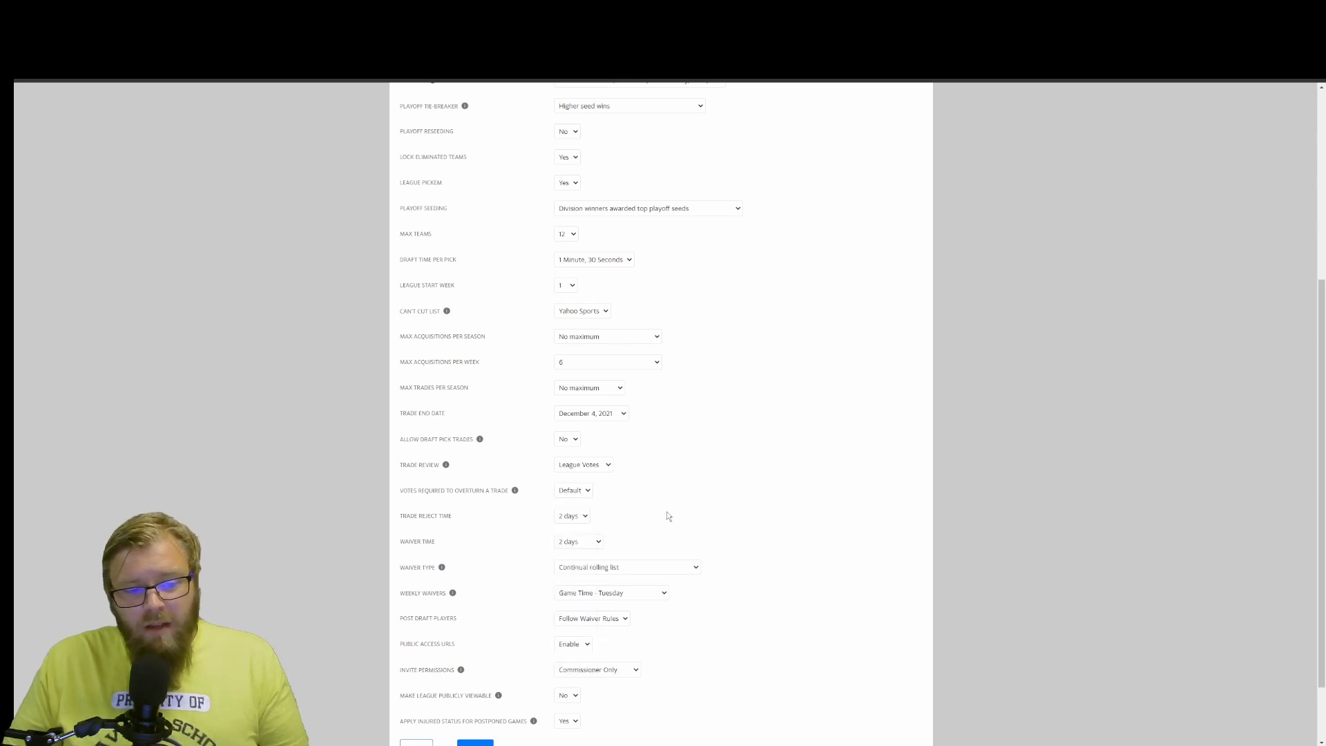
- Keep Waiver Time at 2 days and Waiver Type on Continual rolling list, reviewing the available waiver types
left_click(583, 547)
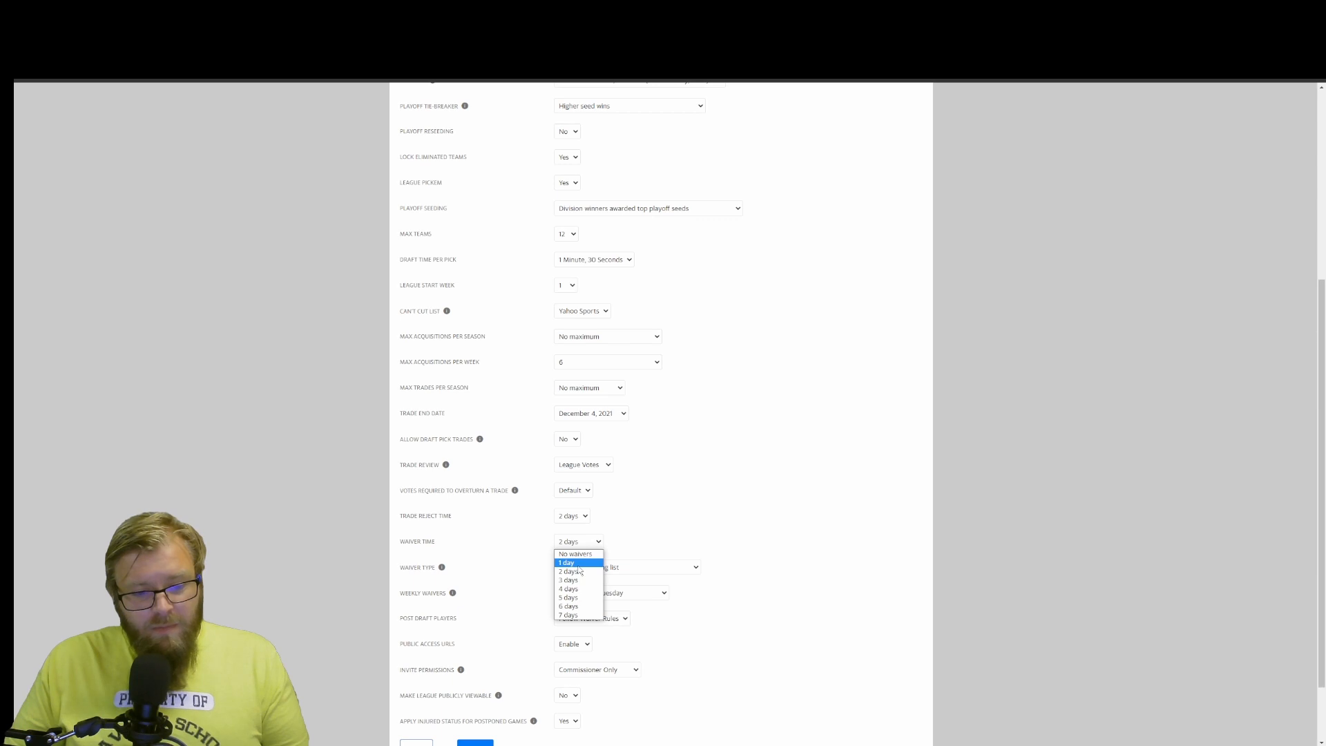
left_click(580, 571)
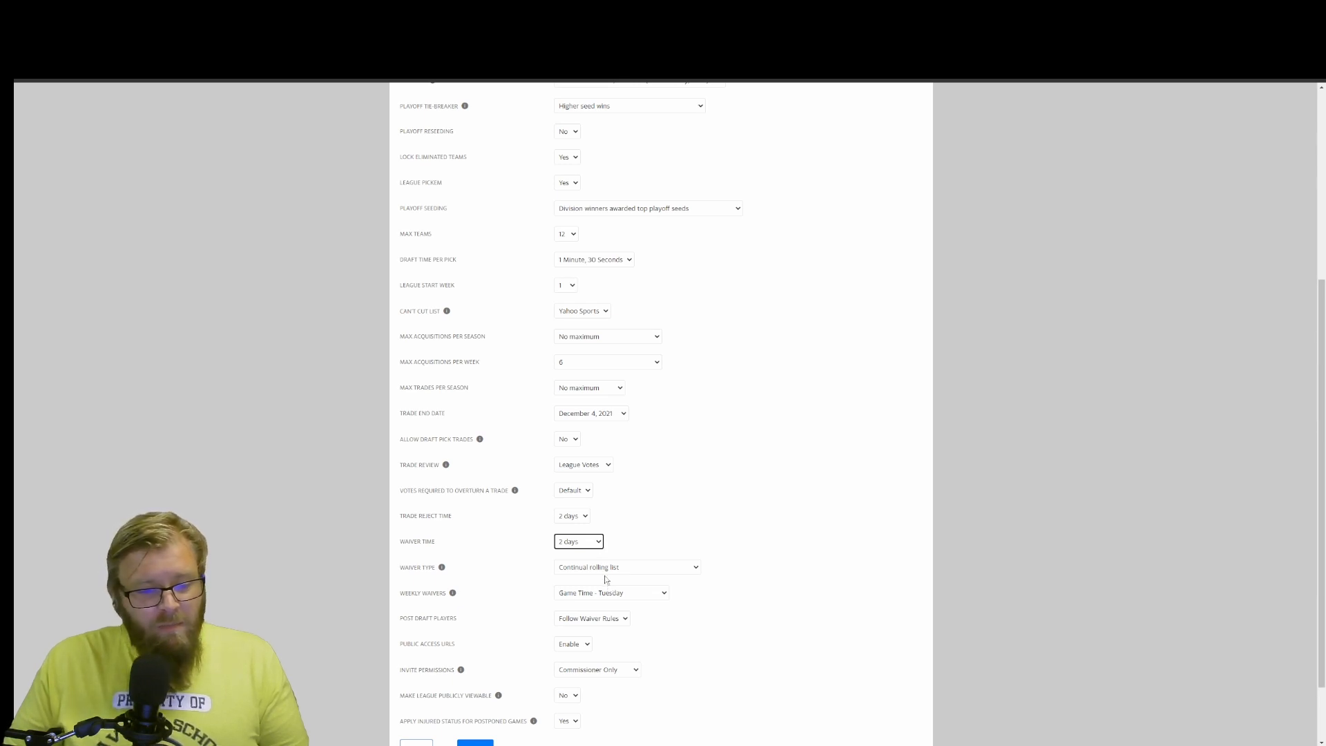
left_click(670, 540)
scroll(683, 552, "down", 1)
left_click(681, 520)
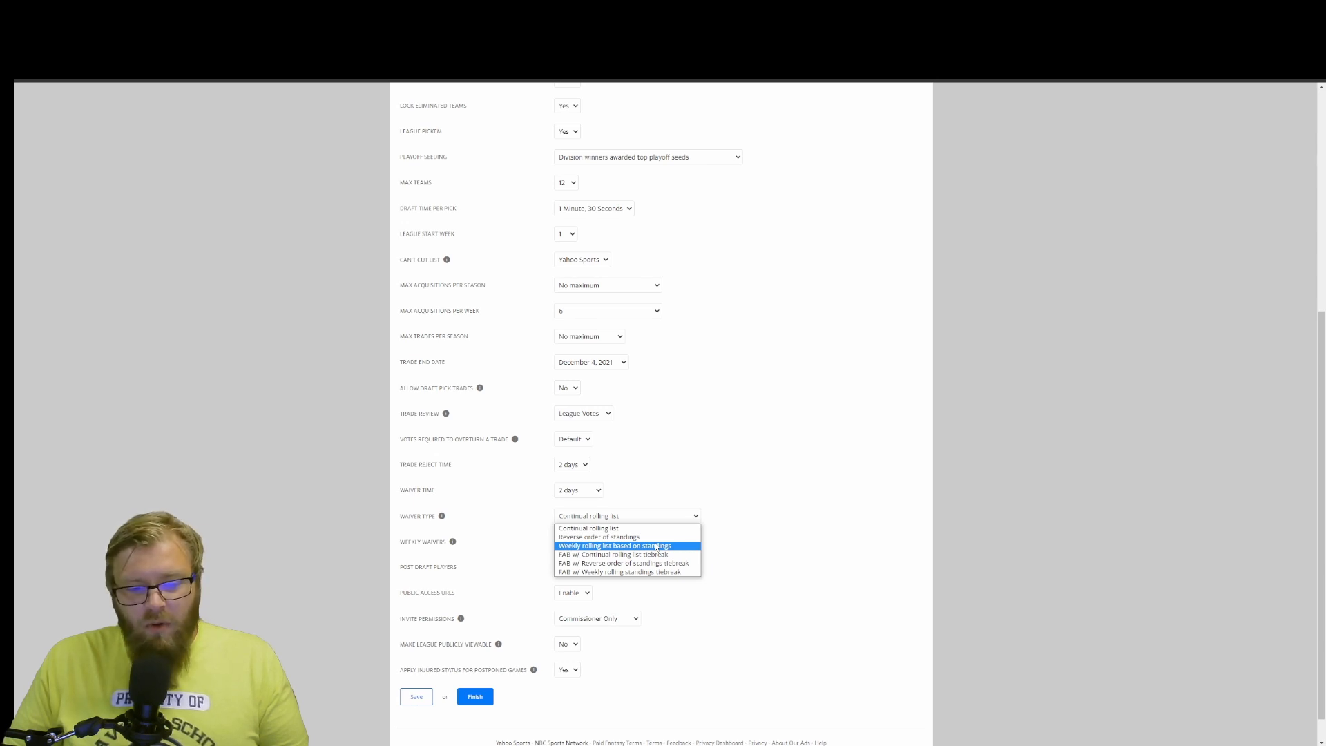
left_click(746, 563)
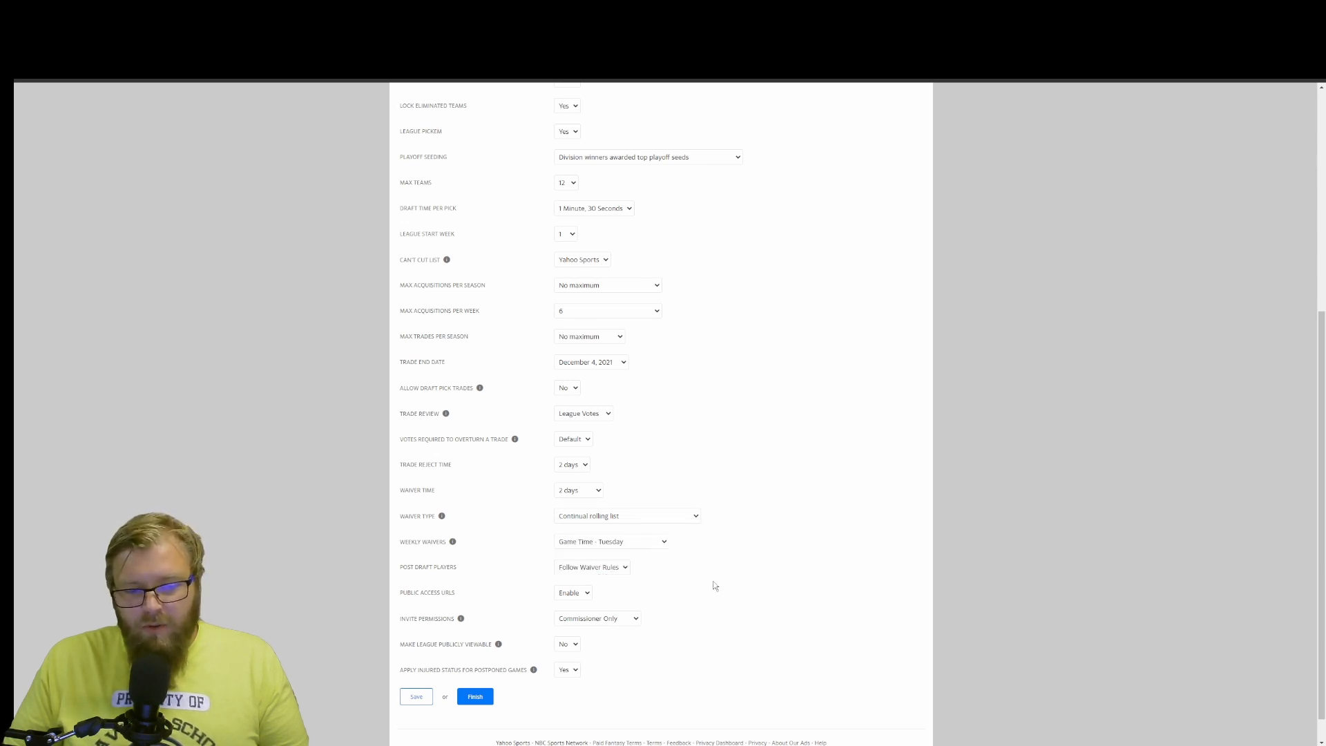
- Review the Weekly Waivers options and read the explanations for Waiver Type and Weekly Waivers
left_click(642, 545)
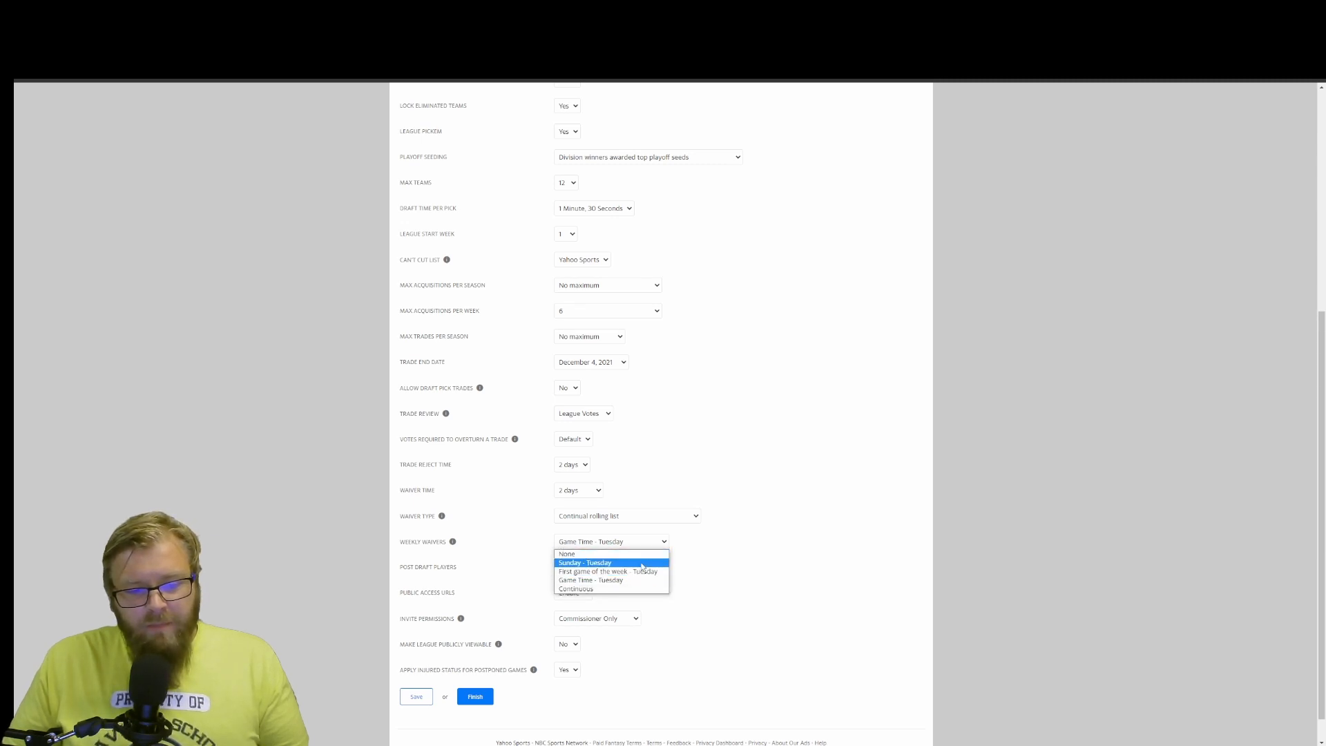
left_click(458, 551)
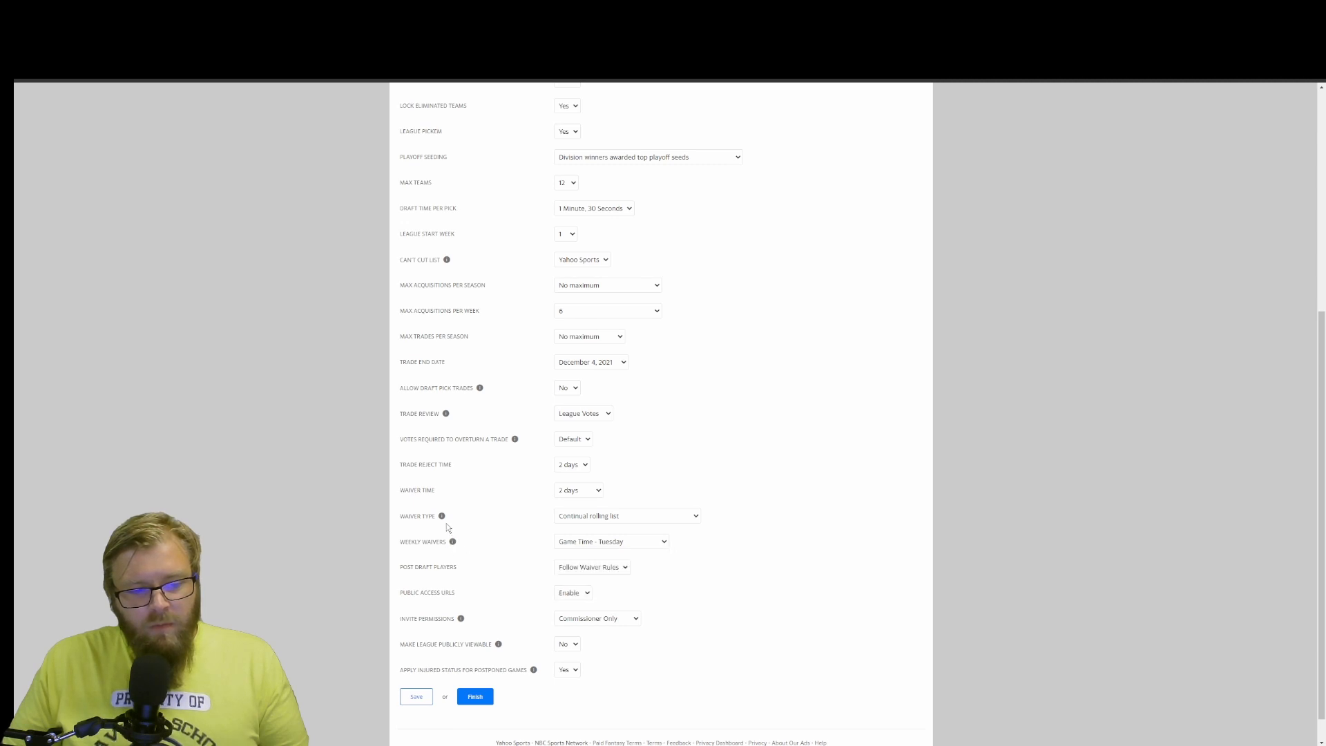
mouse_move(442, 519)
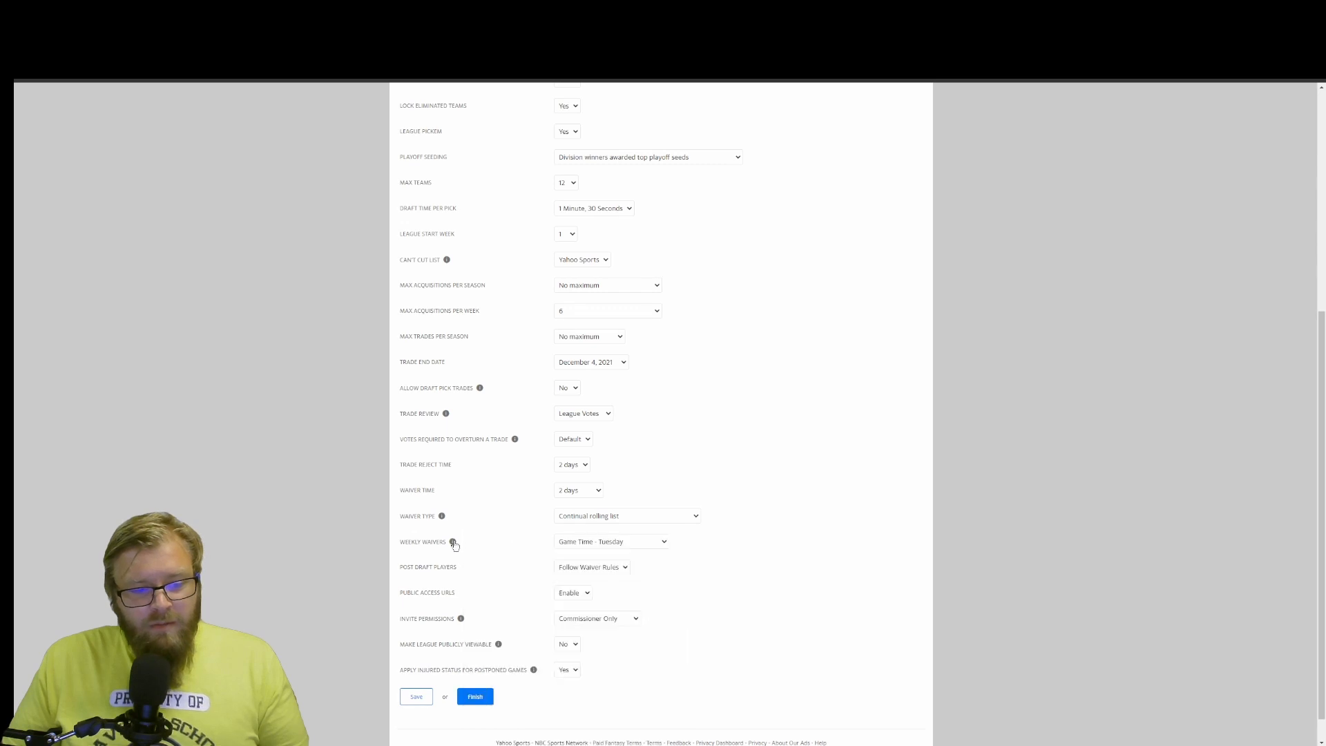
mouse_move(454, 545)
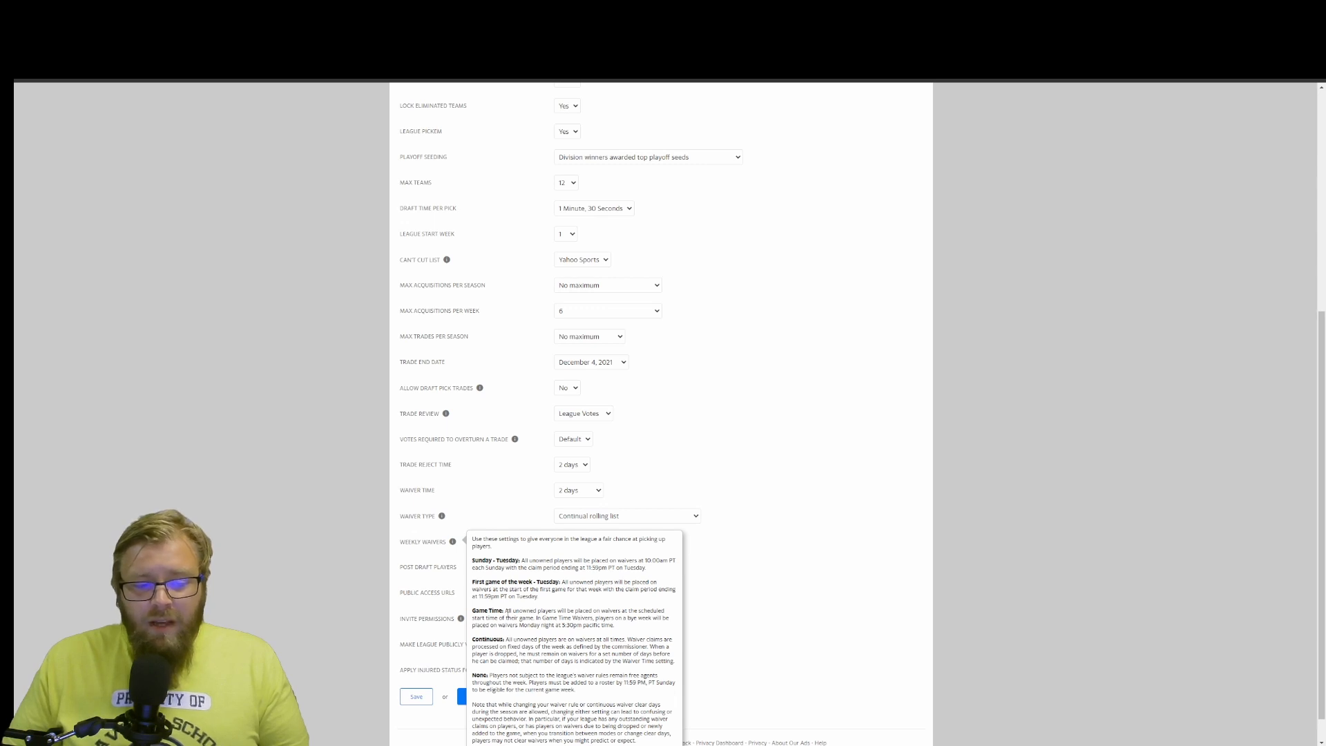
left_click(427, 568)
- Keep Weekly Waivers on Game Time - Tuesday after going through the alternatives
left_click(598, 543)
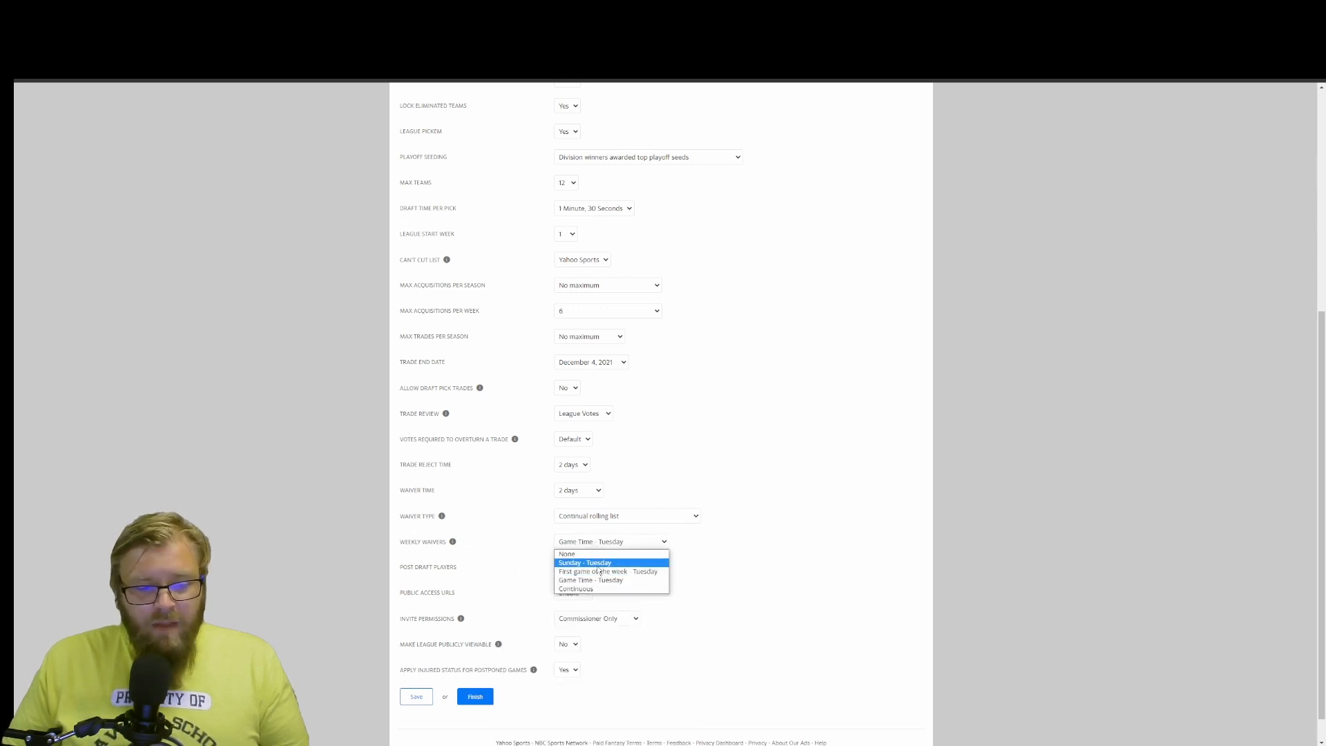
left_click(599, 571)
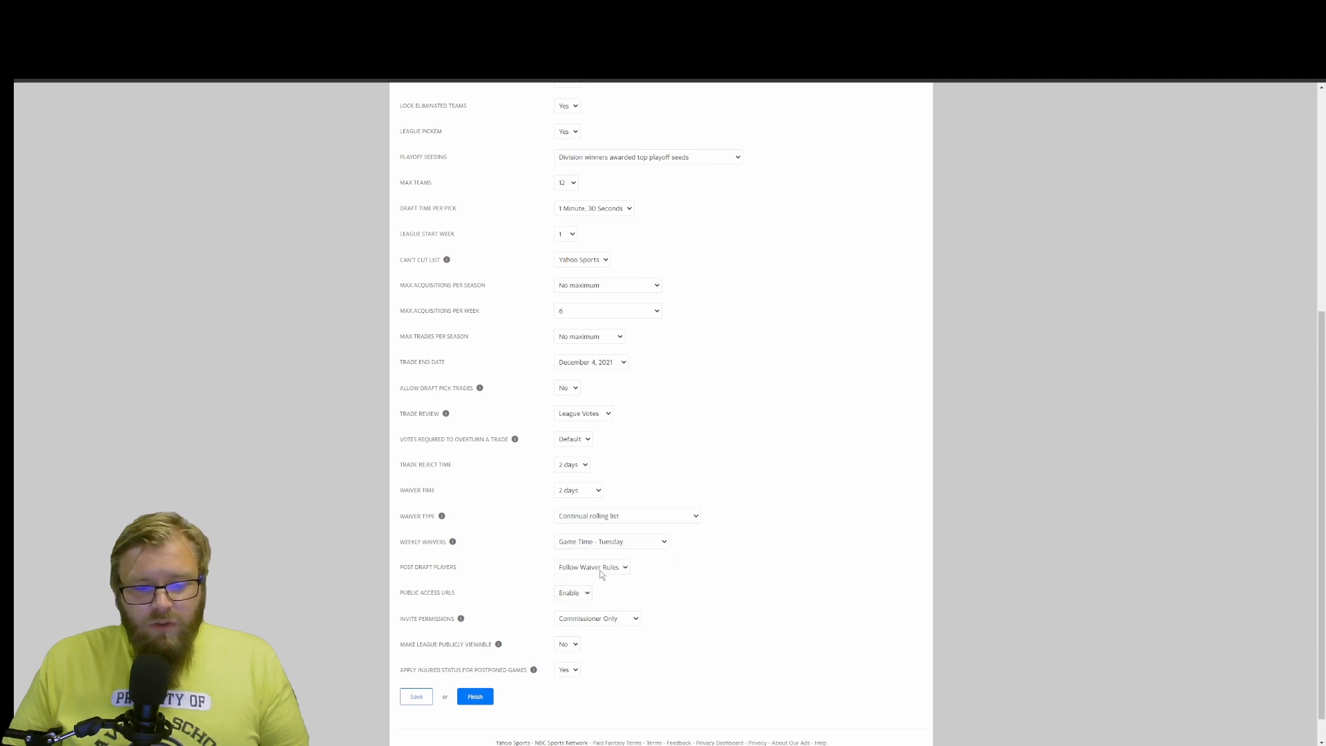
left_click(630, 543)
left_click(635, 581)
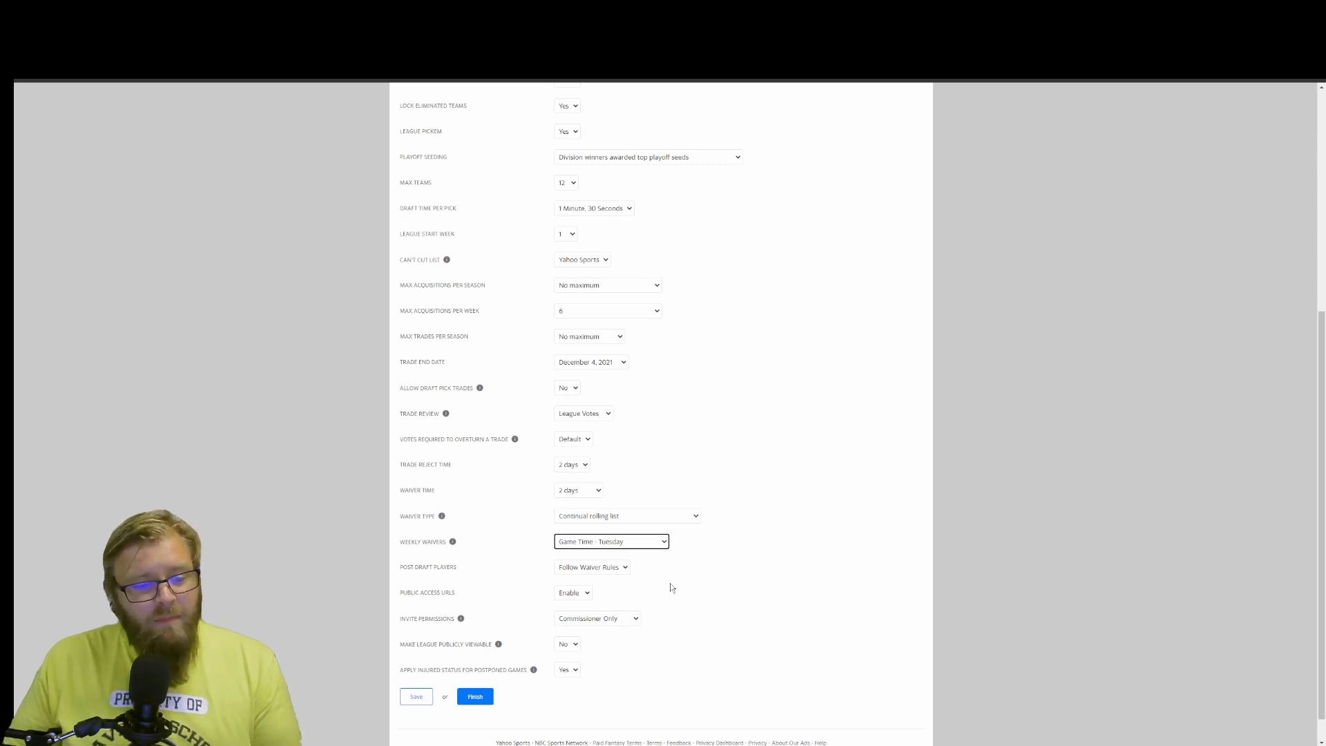
left_click(646, 544)
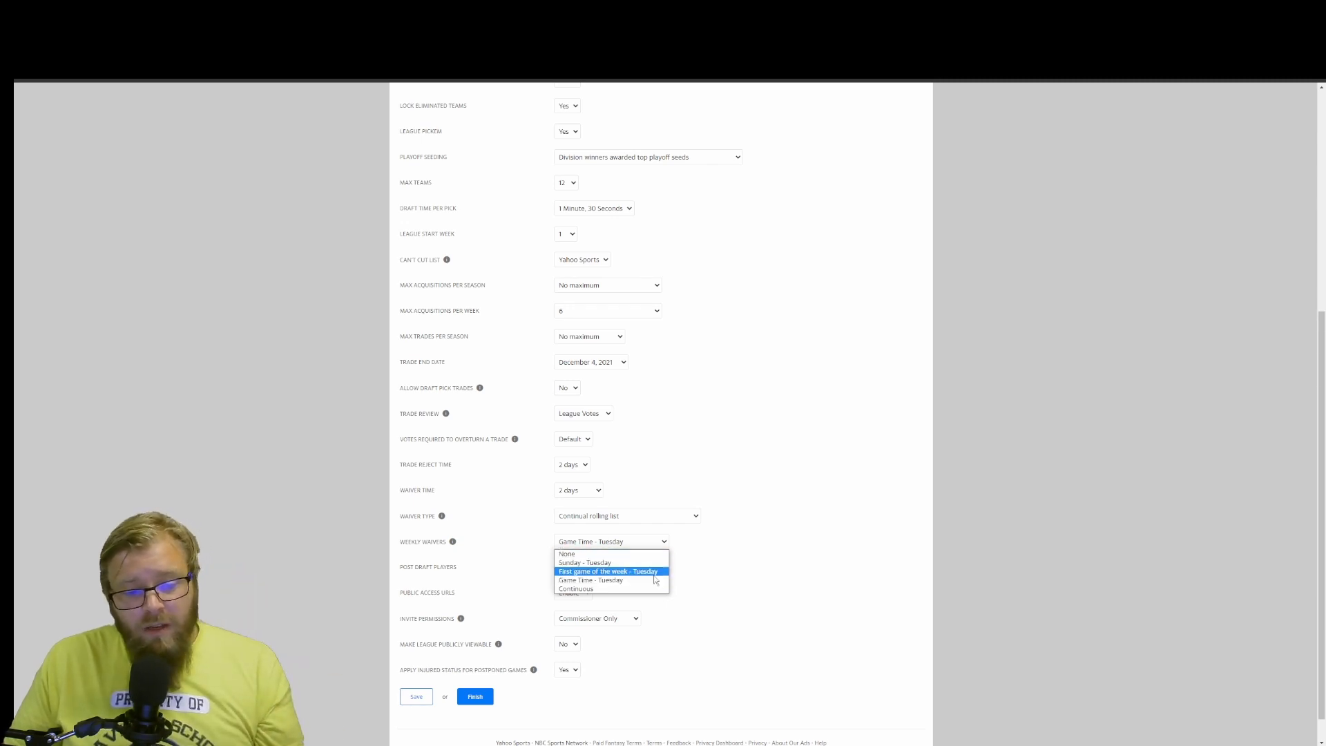
left_click(702, 576)
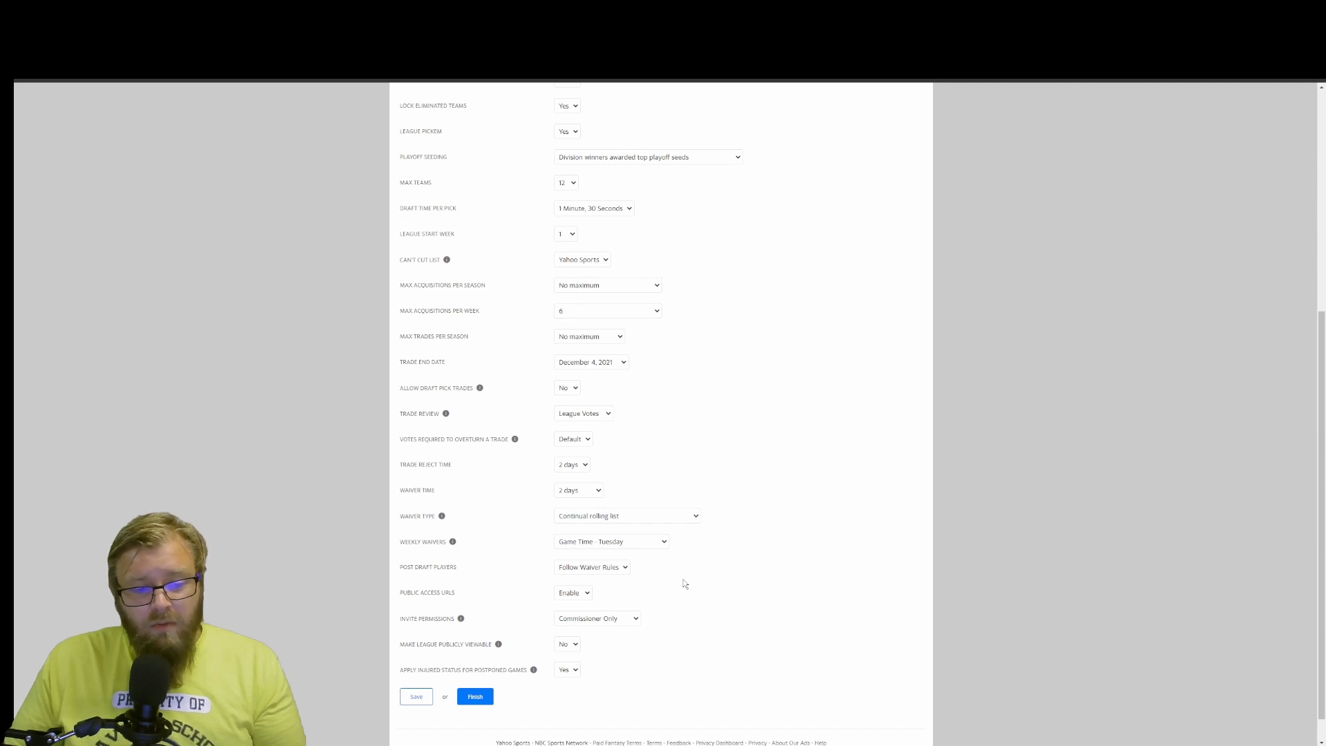
- Set Post Draft Players to Free Agents
left_click(619, 573)
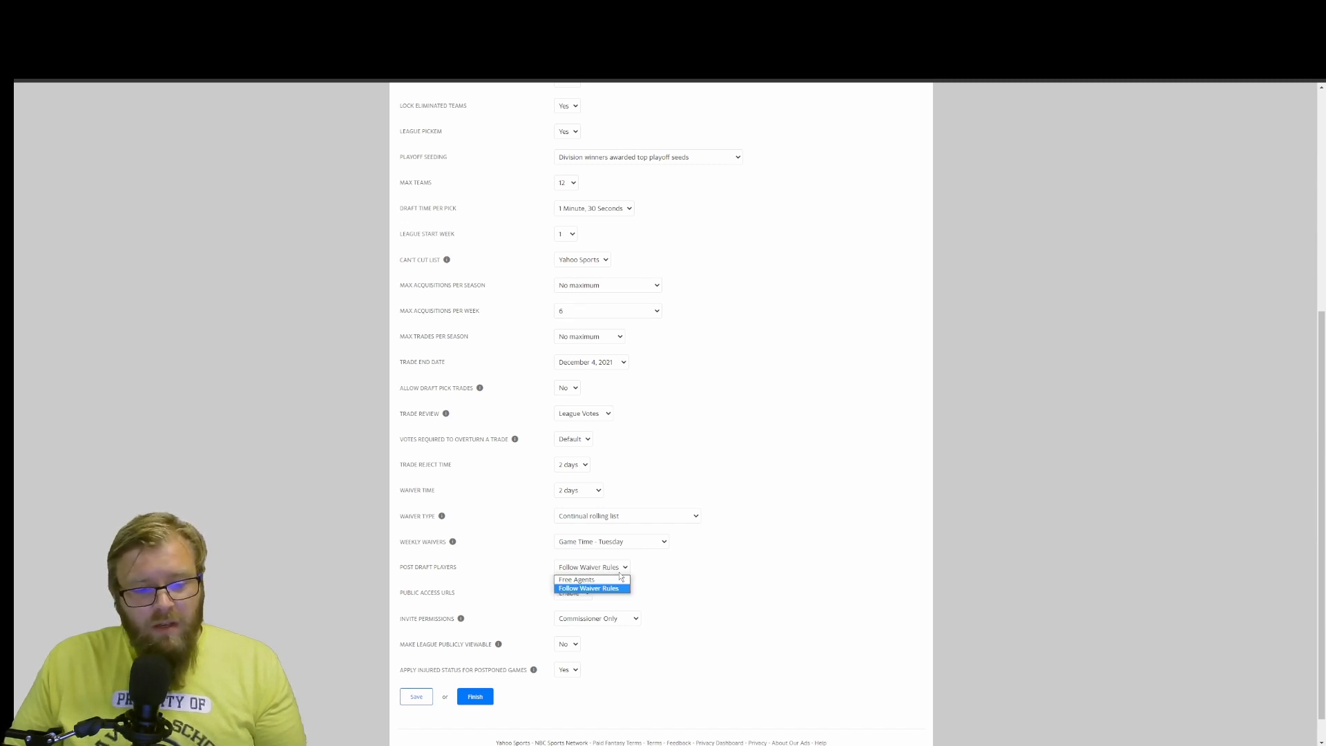
left_click(619, 573)
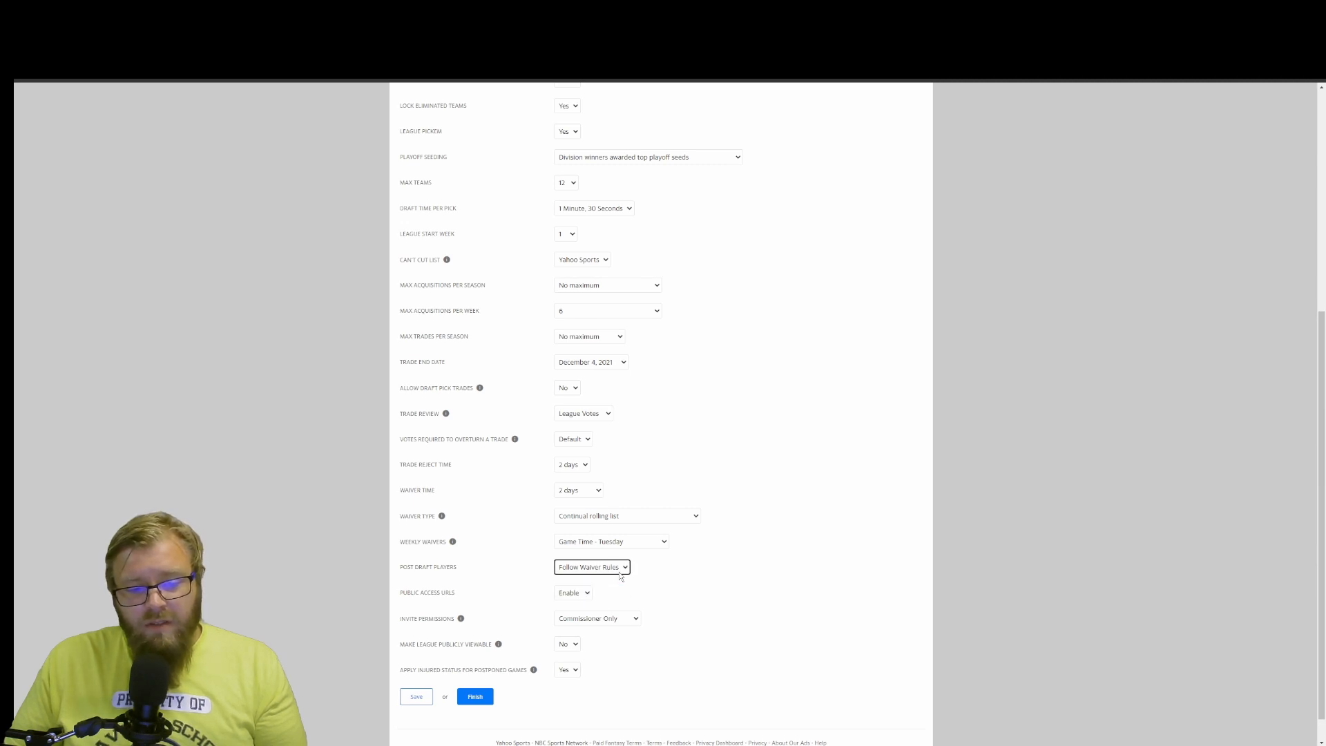
left_click(621, 575)
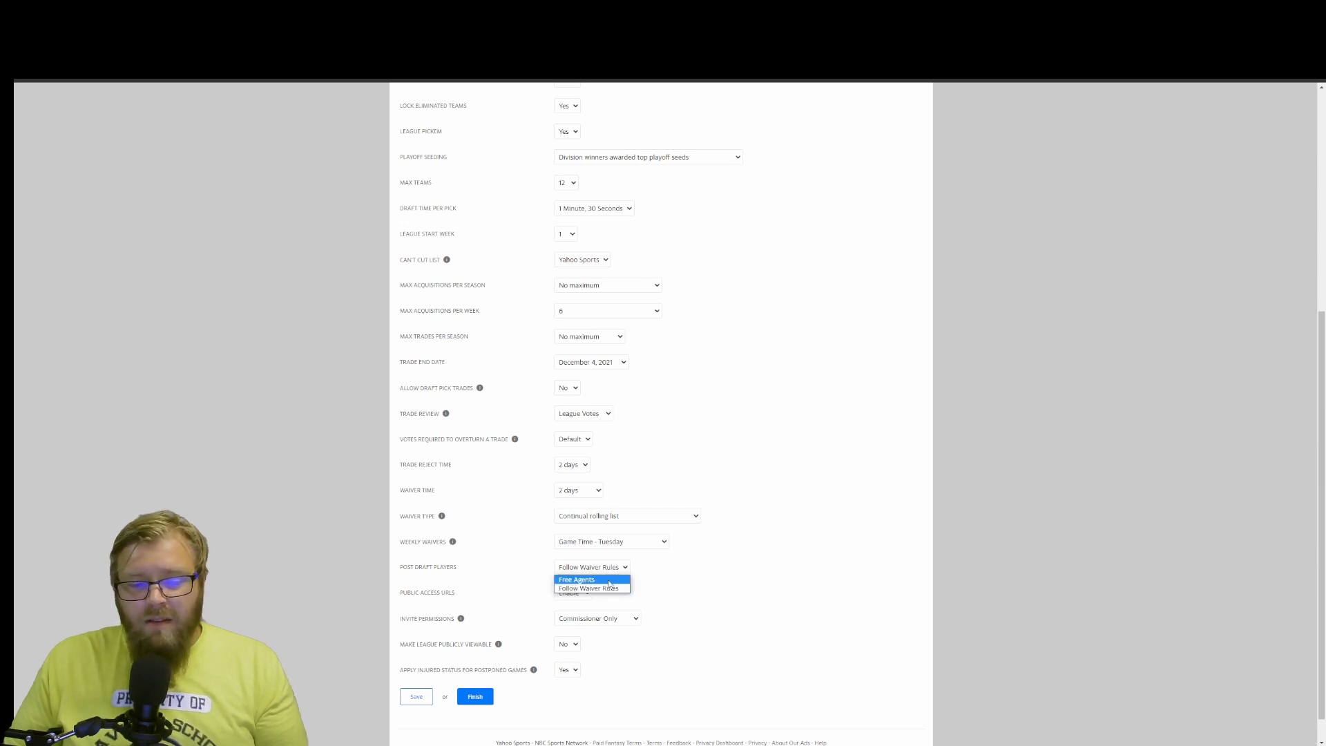
left_click(611, 588)
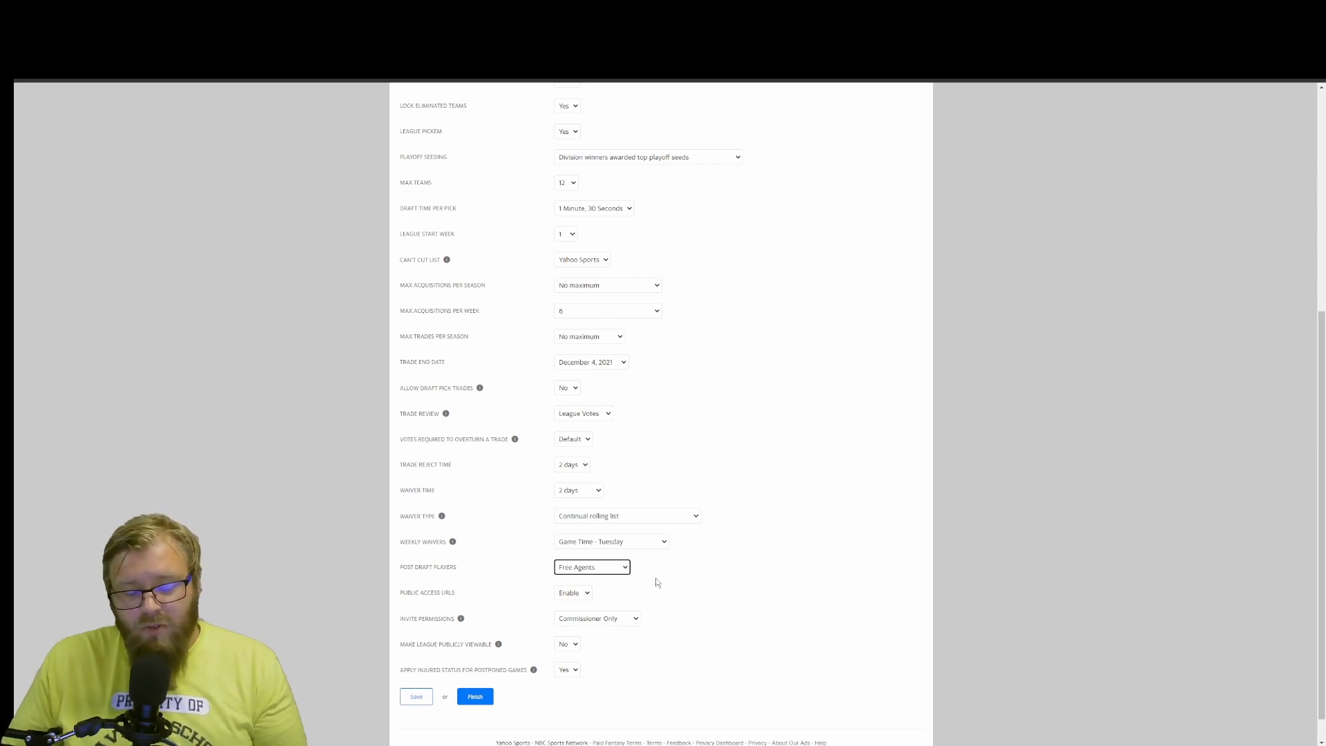
left_click(620, 569)
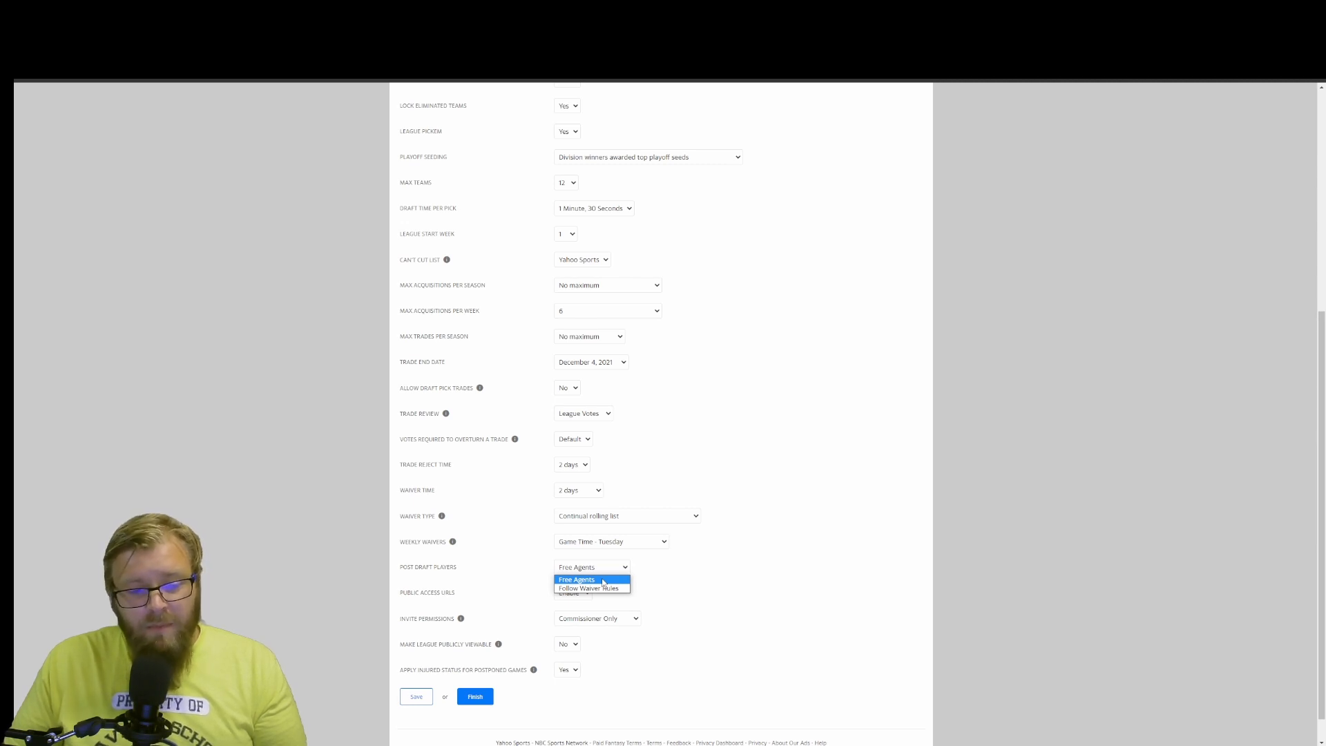
left_click(603, 581)
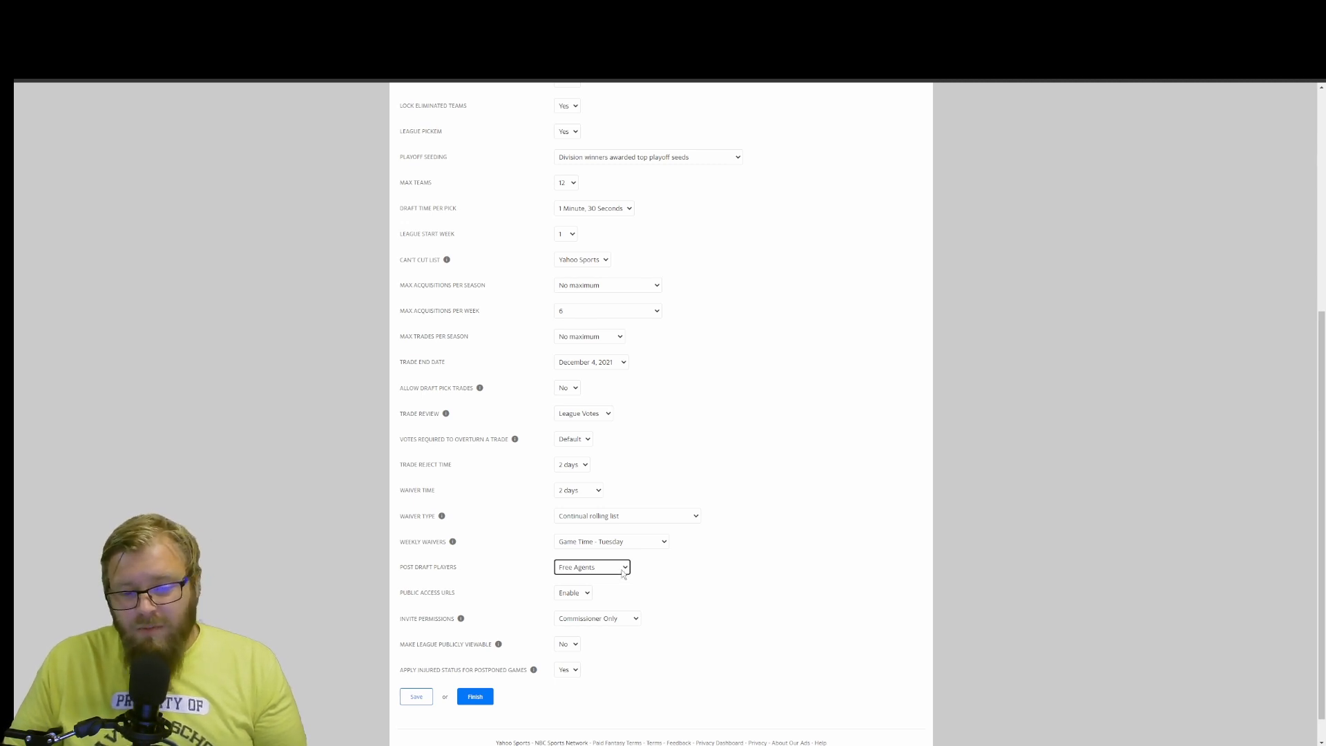
- Disable Public Access URLs and keep Make League Publicly Viewable at No
left_click(588, 596)
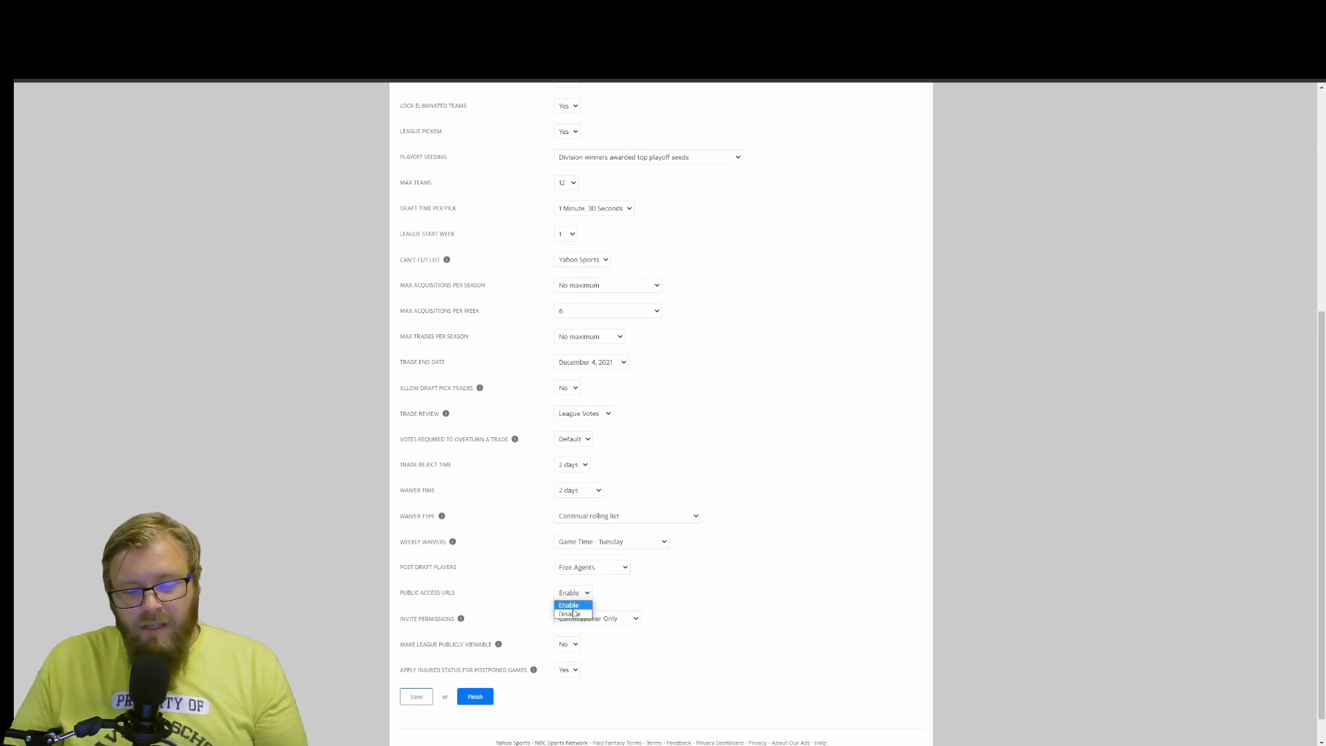
left_click(574, 614)
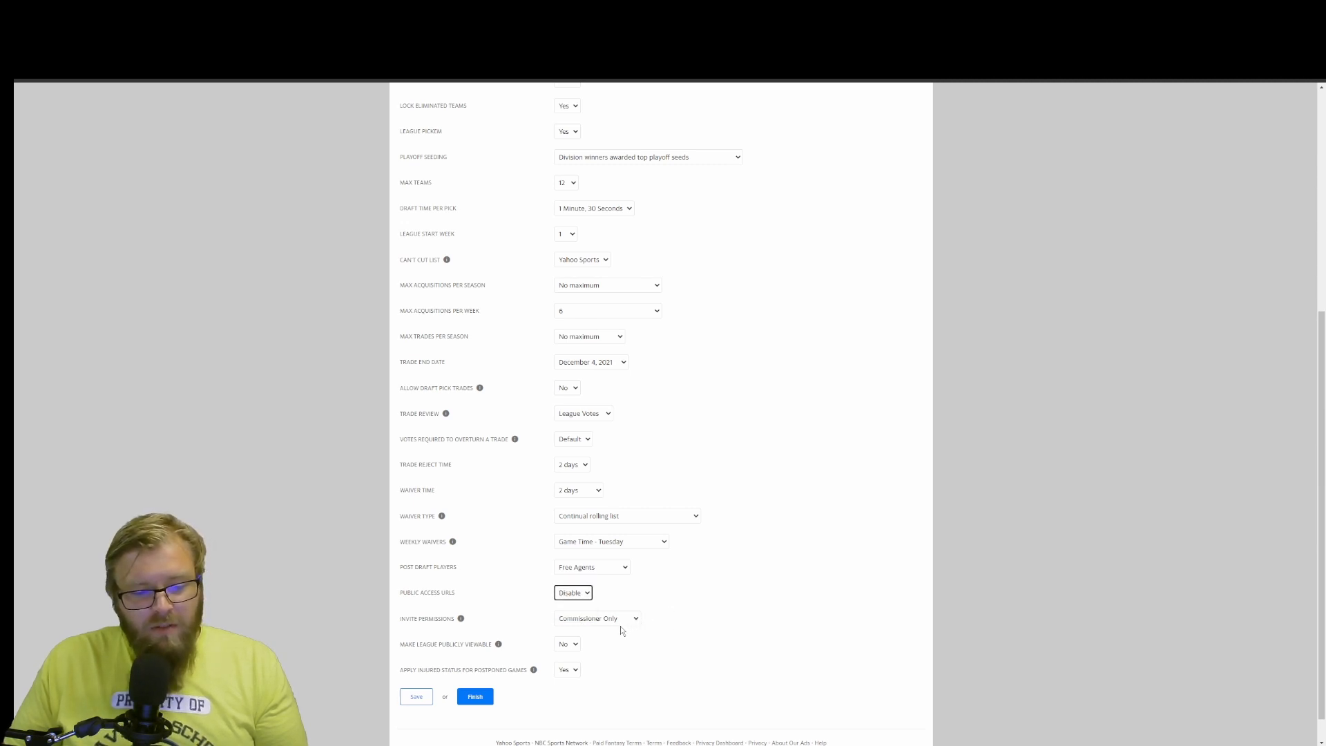
left_click(569, 647)
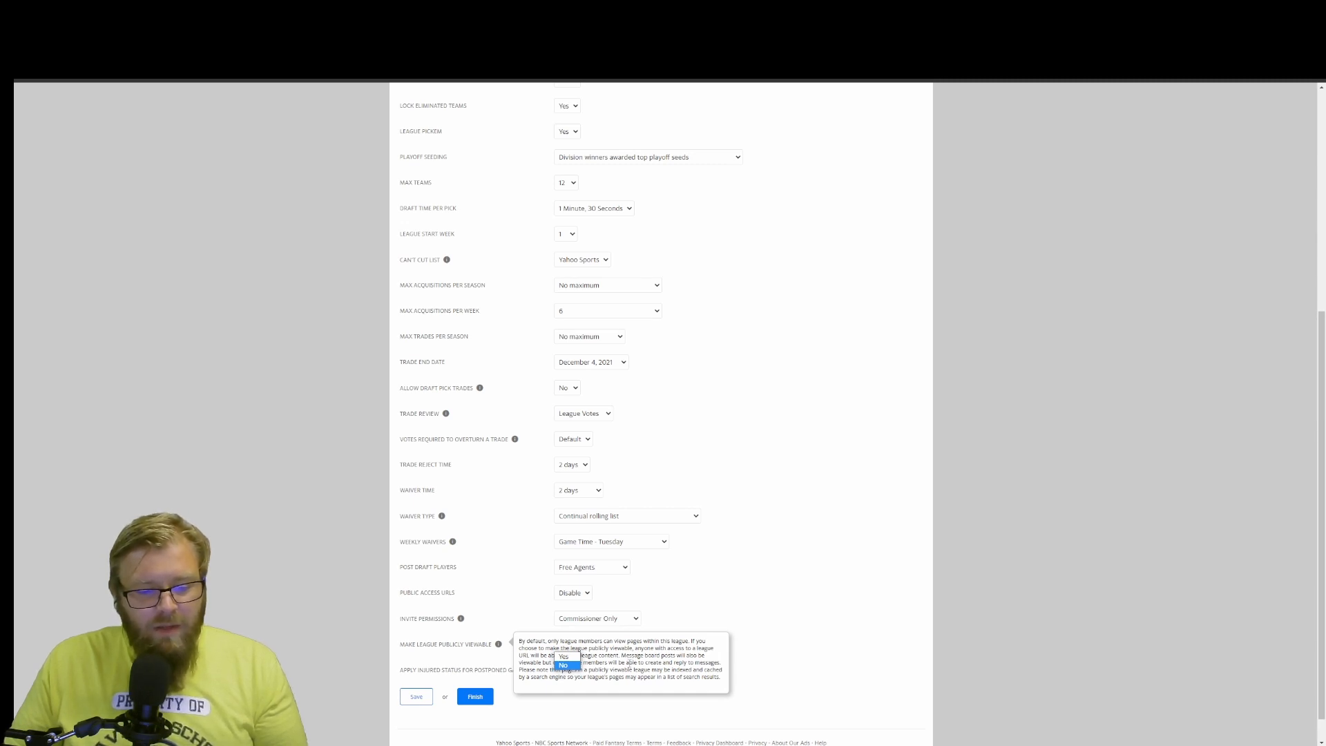
left_click(565, 665)
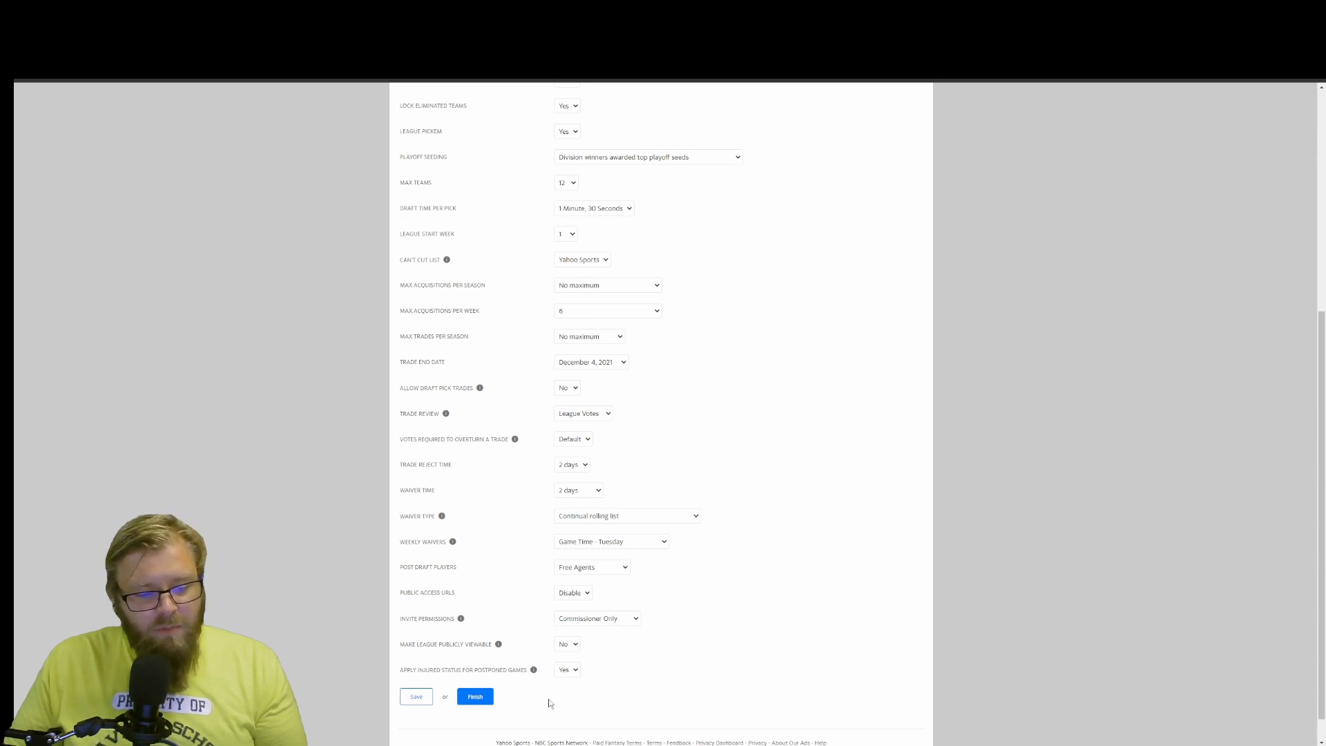
- Keep Apply Injured Status for Postponed Games at Yes, checking the setting's explanation
left_click(574, 672)
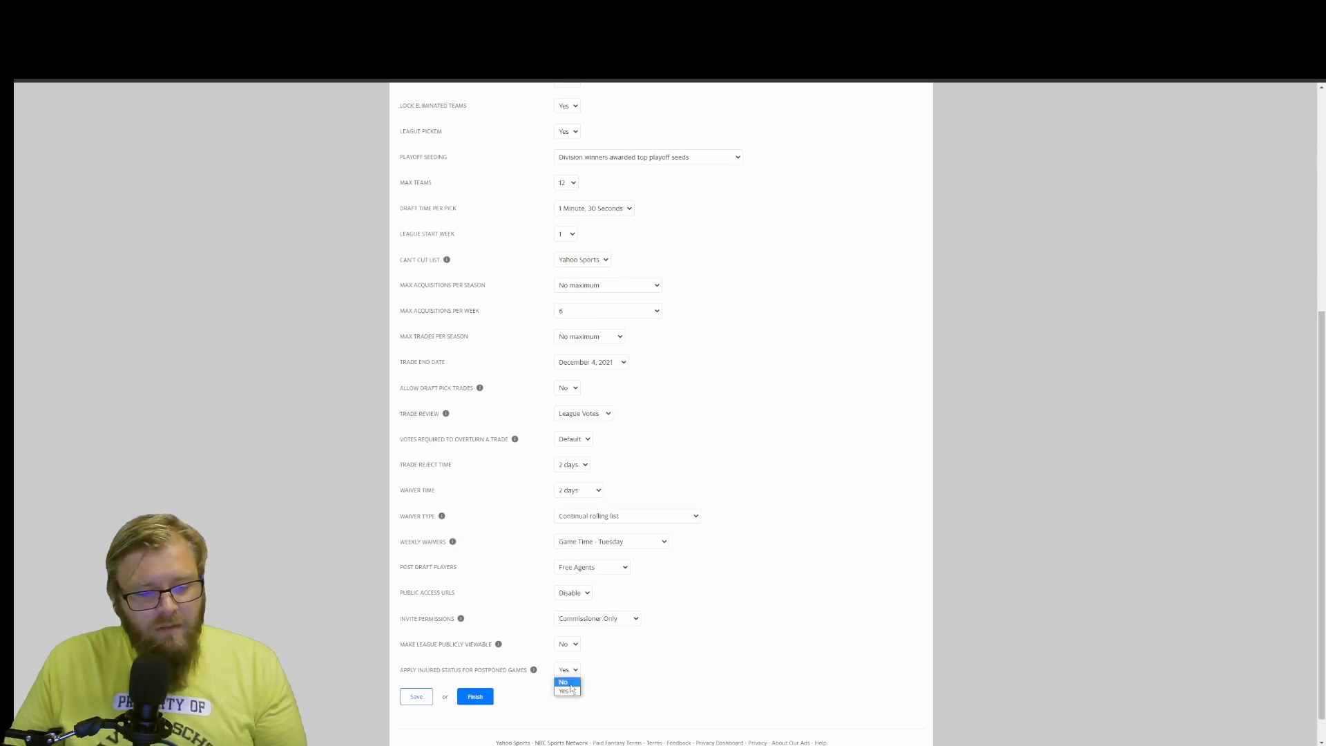
left_click(572, 690)
mouse_move(533, 672)
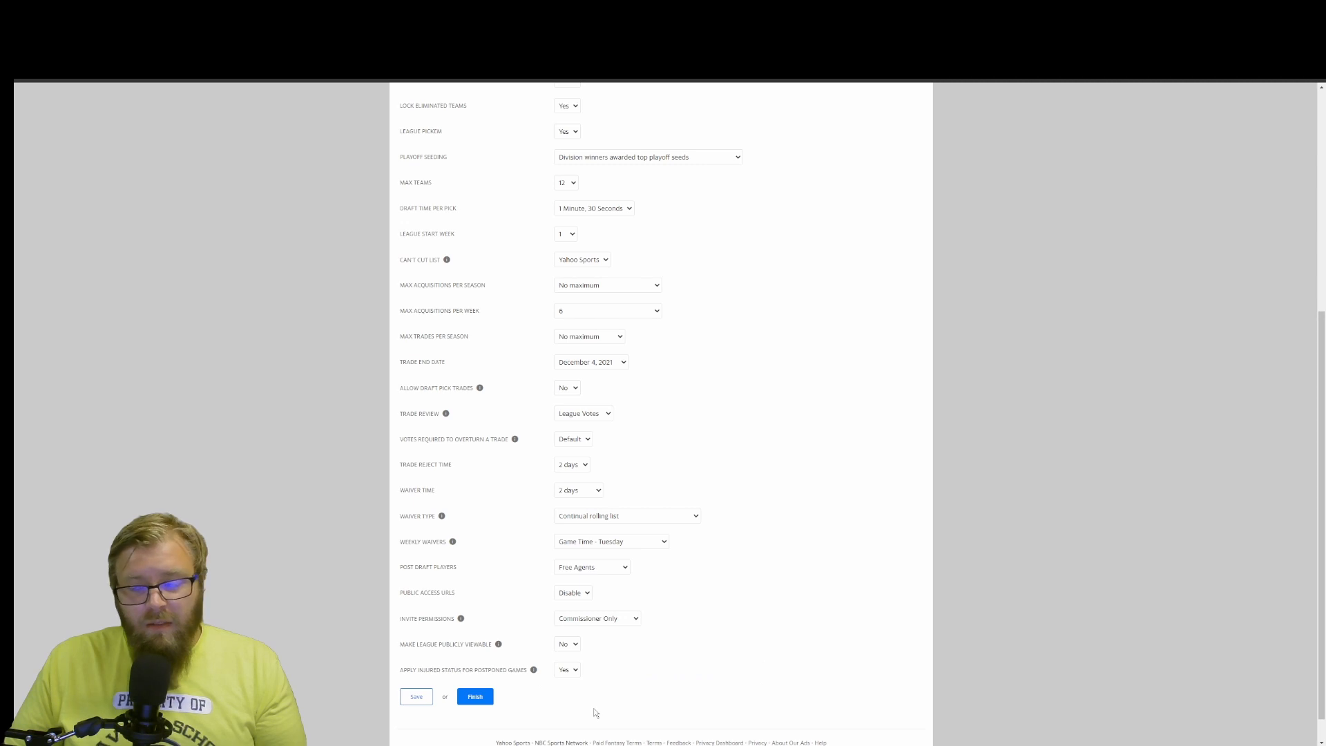
left_click(581, 673)
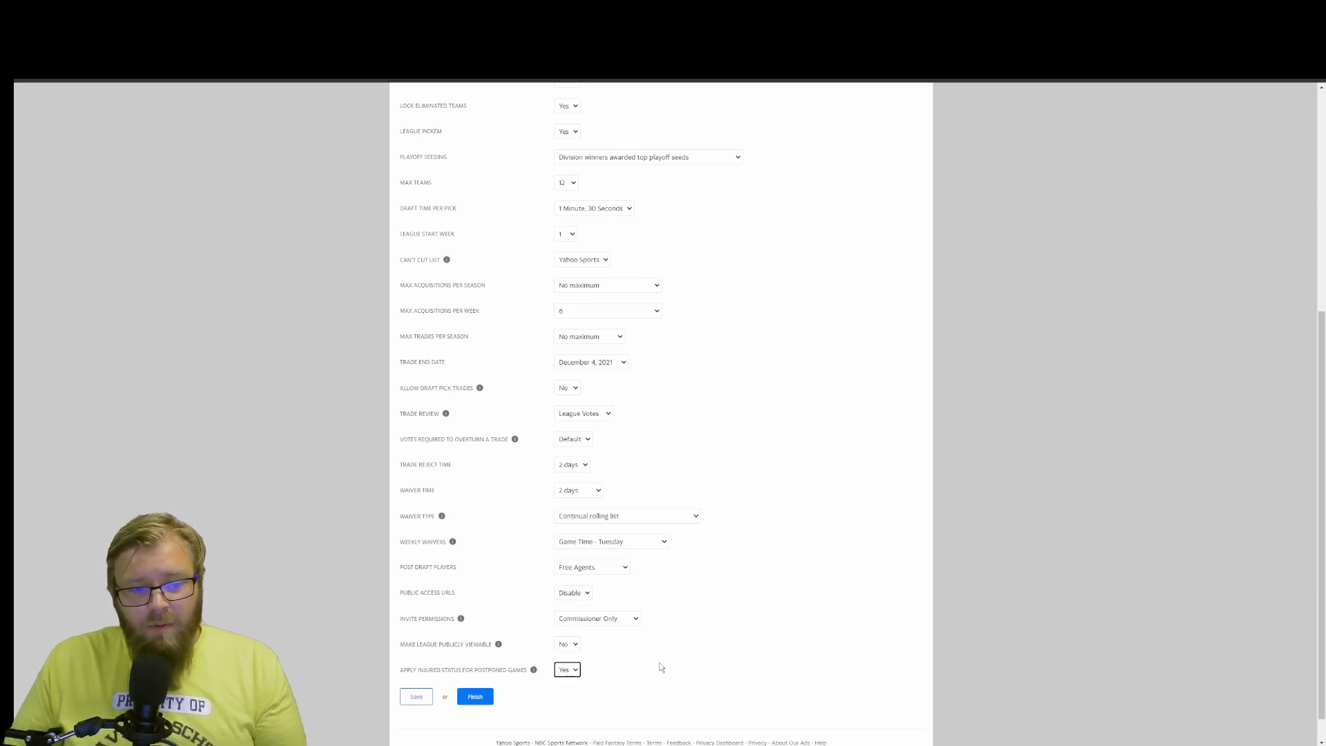
- Look over the complete rules, save them, and open the league details for editing
scroll(661, 667, "up", 5)
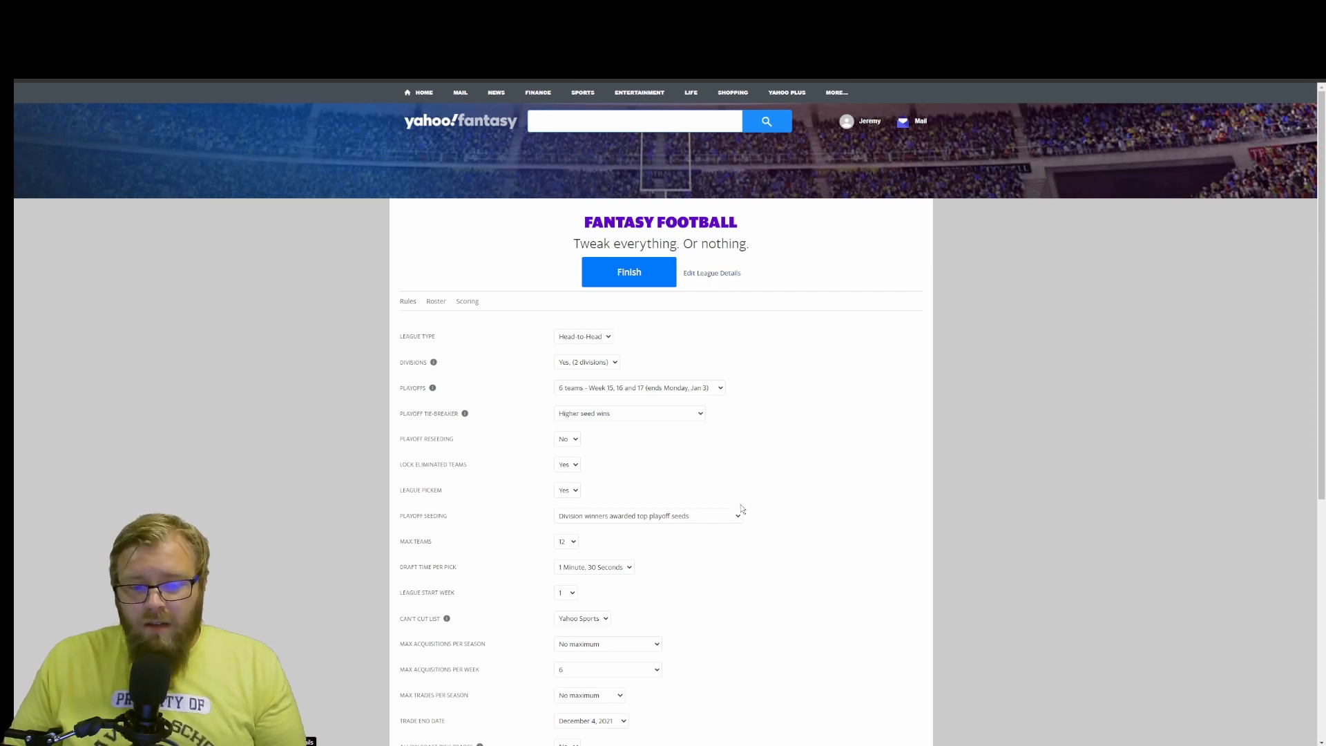
scroll(741, 509, "down", 5)
scroll(737, 507, "up", 5)
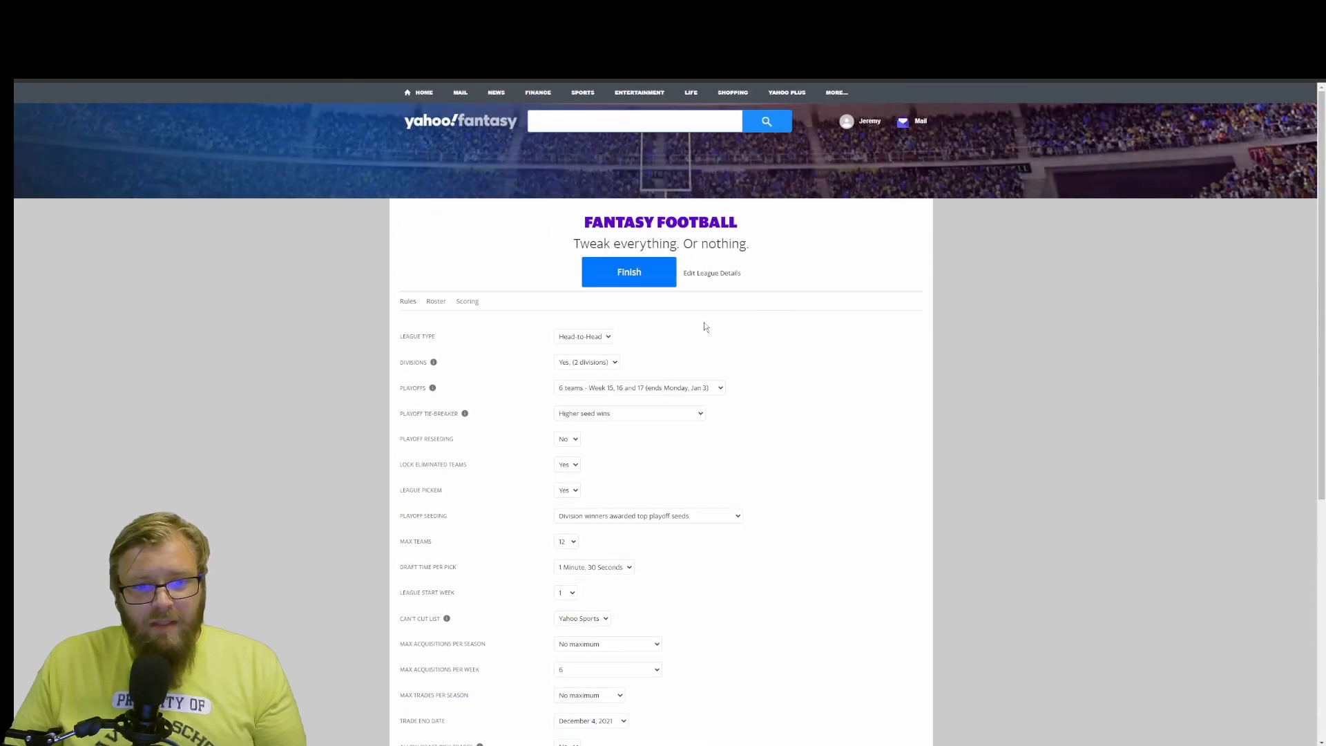
scroll(718, 414, "down", 5)
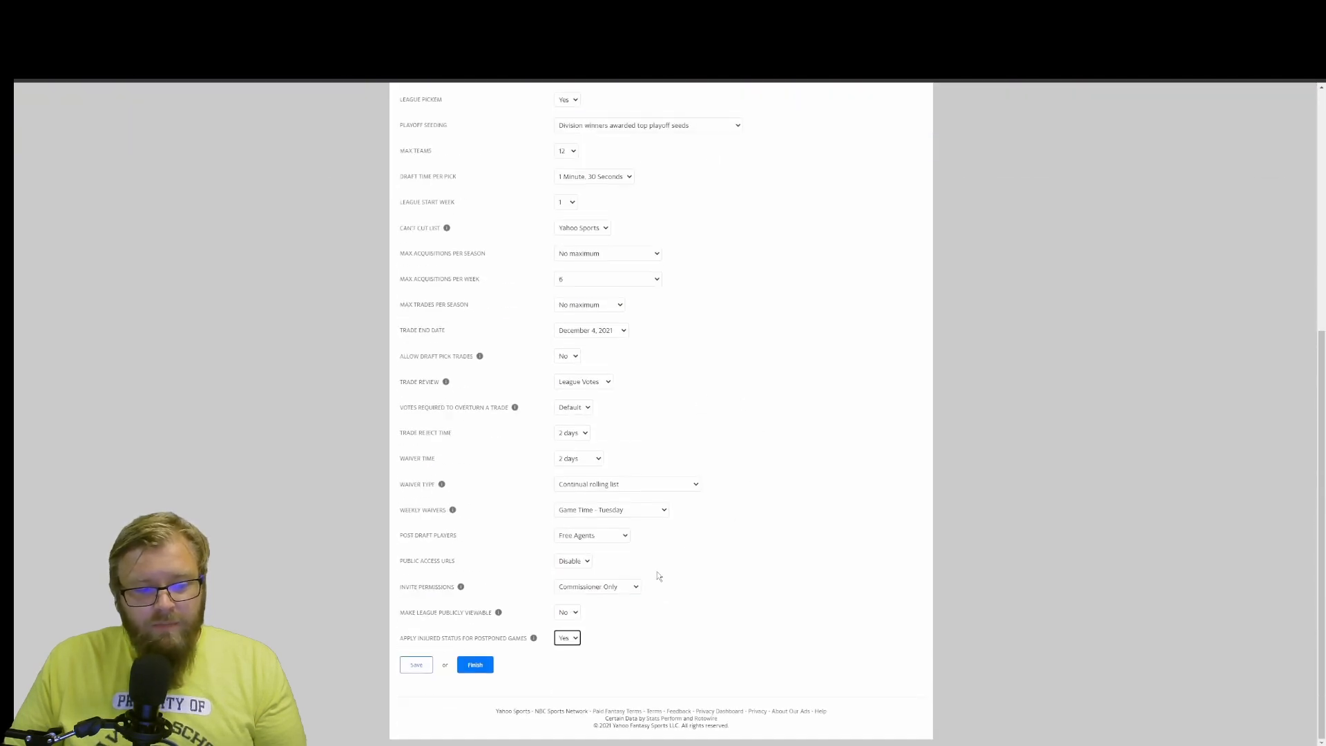
left_click(414, 667)
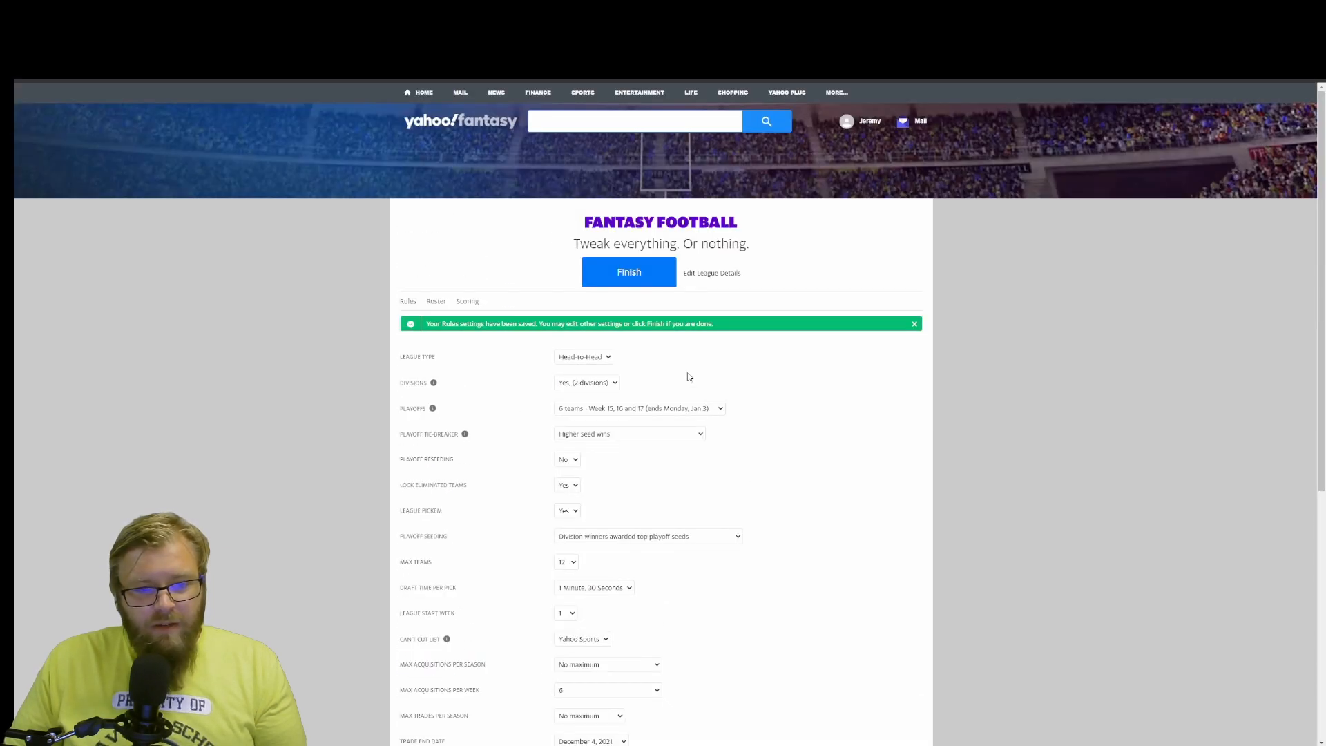
left_click(710, 274)
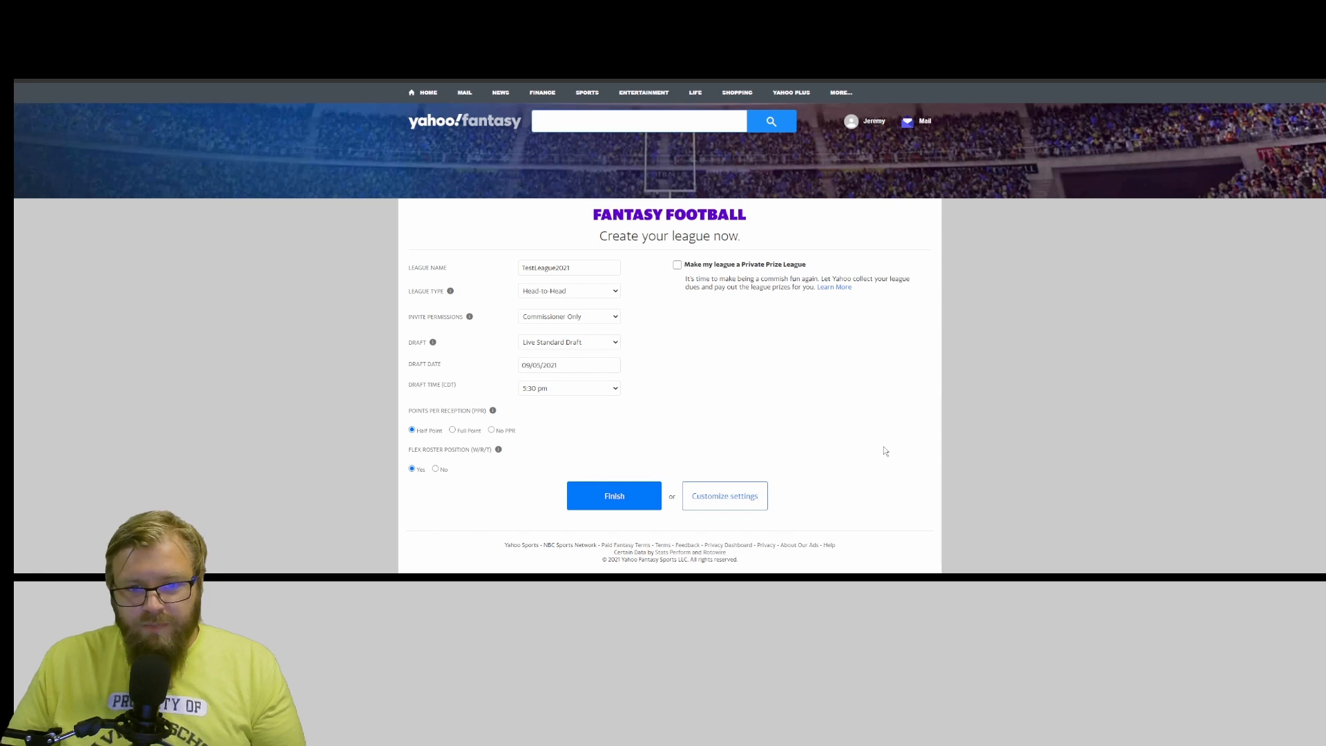
- Finish creating the TestLeague2021 league and copy its invitation link for sharing with friends
left_click(642, 498)
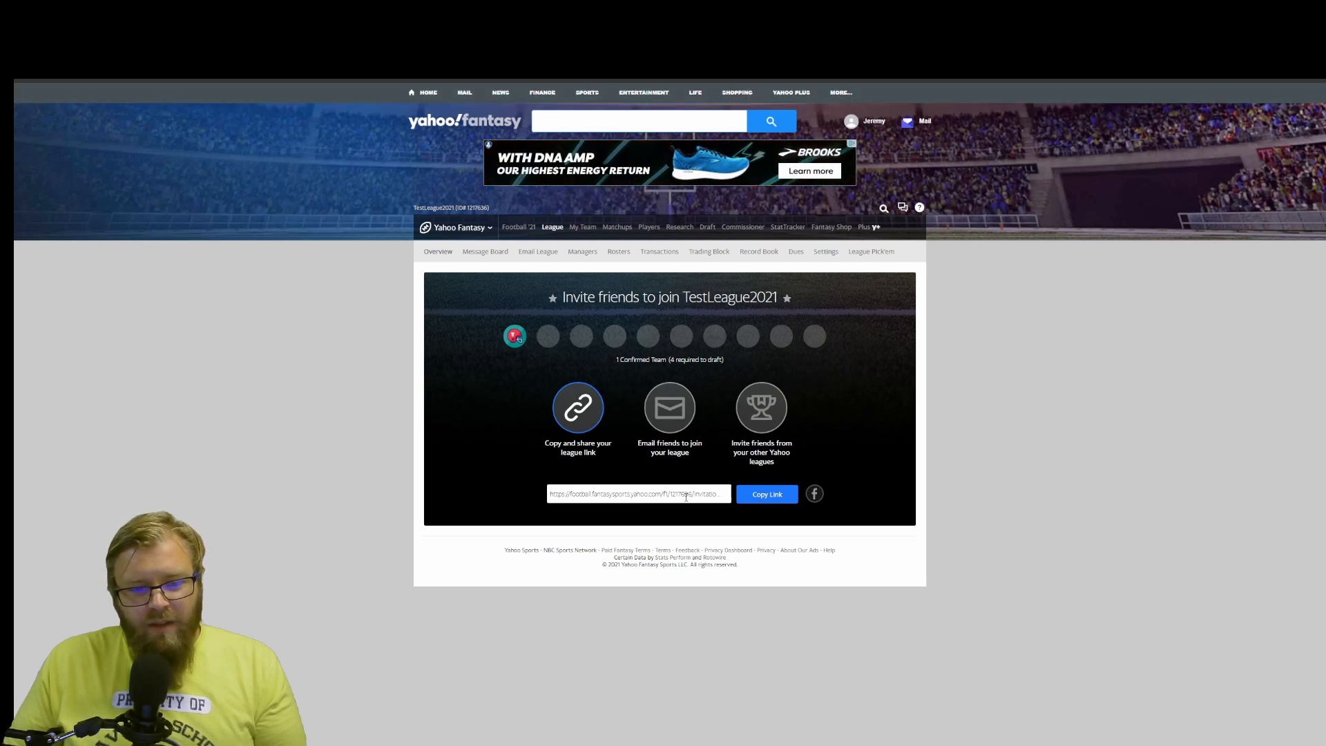
left_click(771, 500)
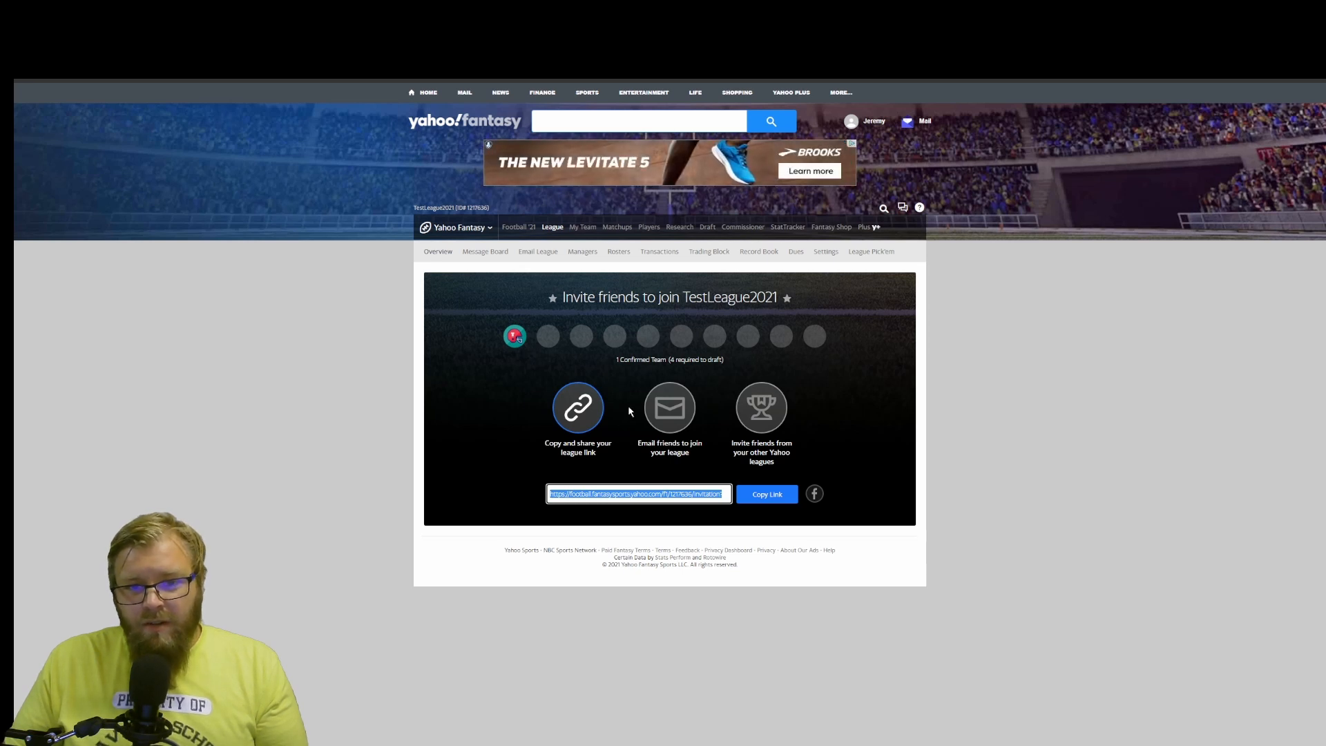
- Set Maximum Teams in League to 12 in the commissioner's league settings and look over the remaining options
left_click(743, 228)
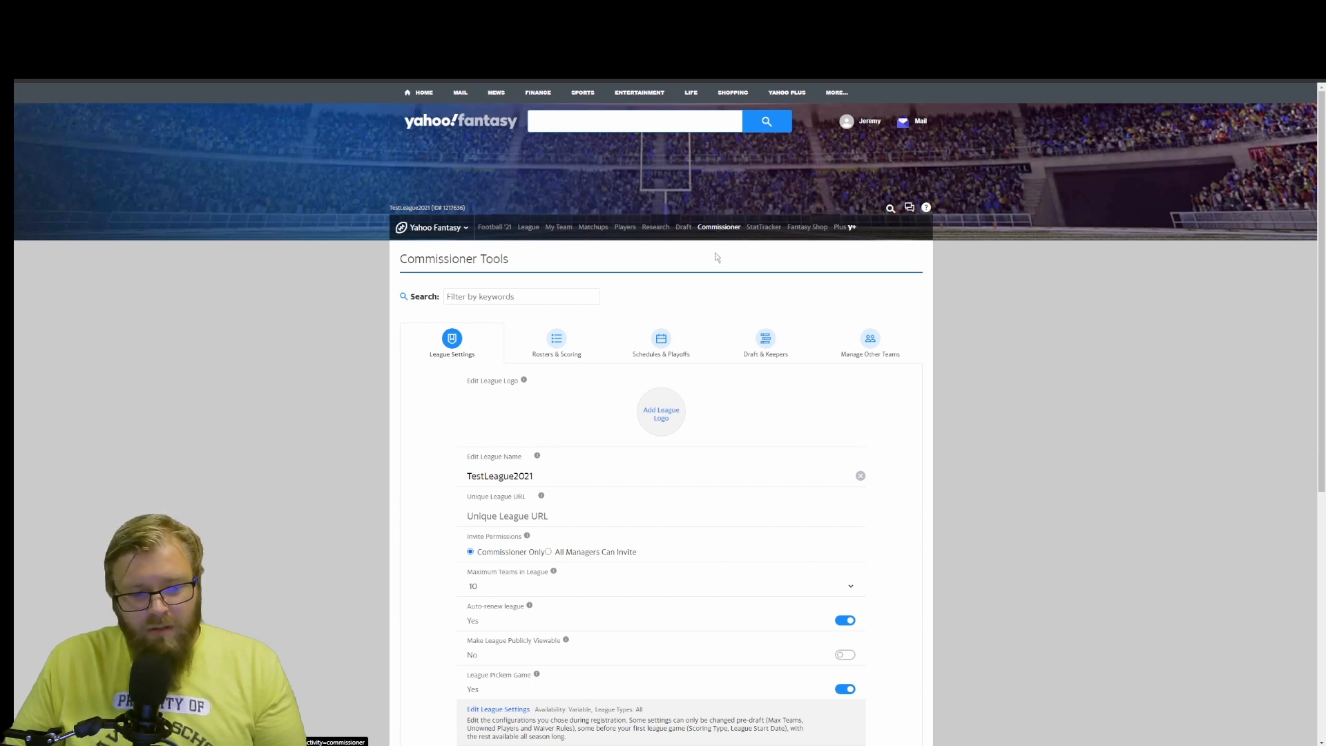
left_click(850, 587)
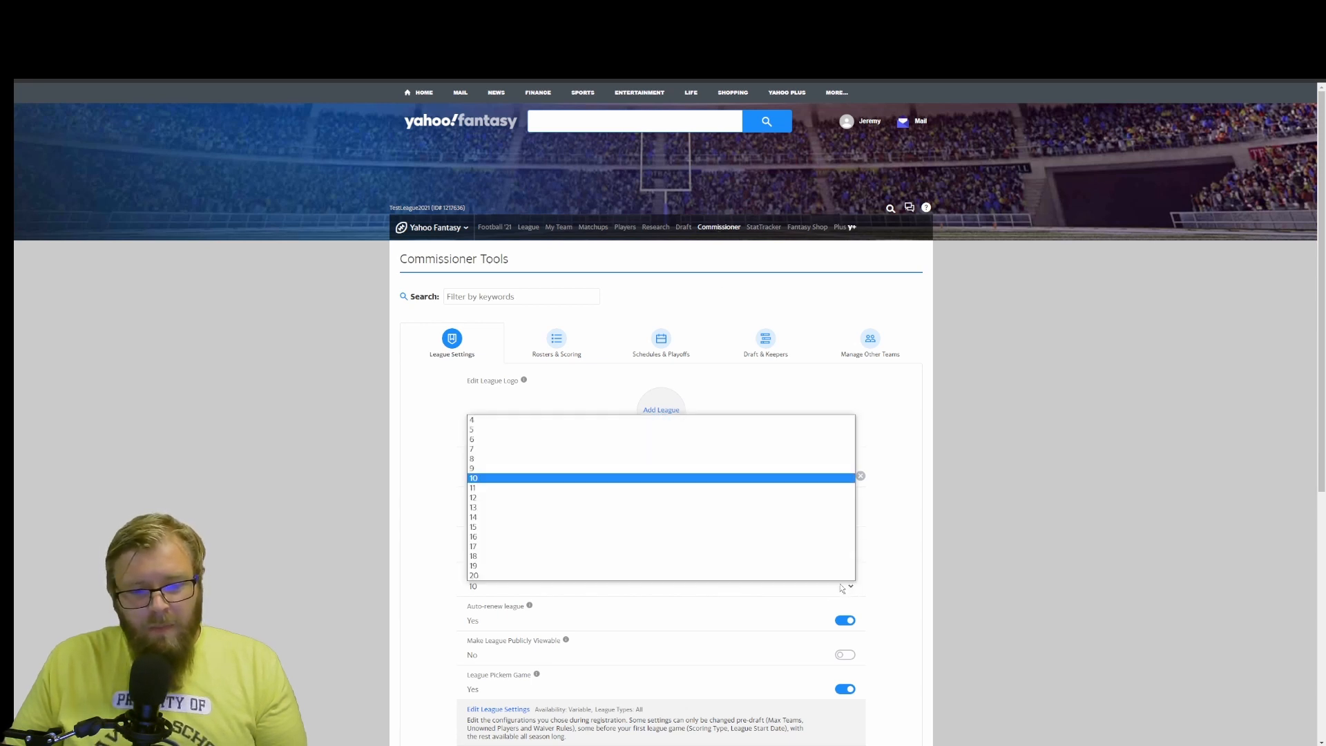
left_click(608, 495)
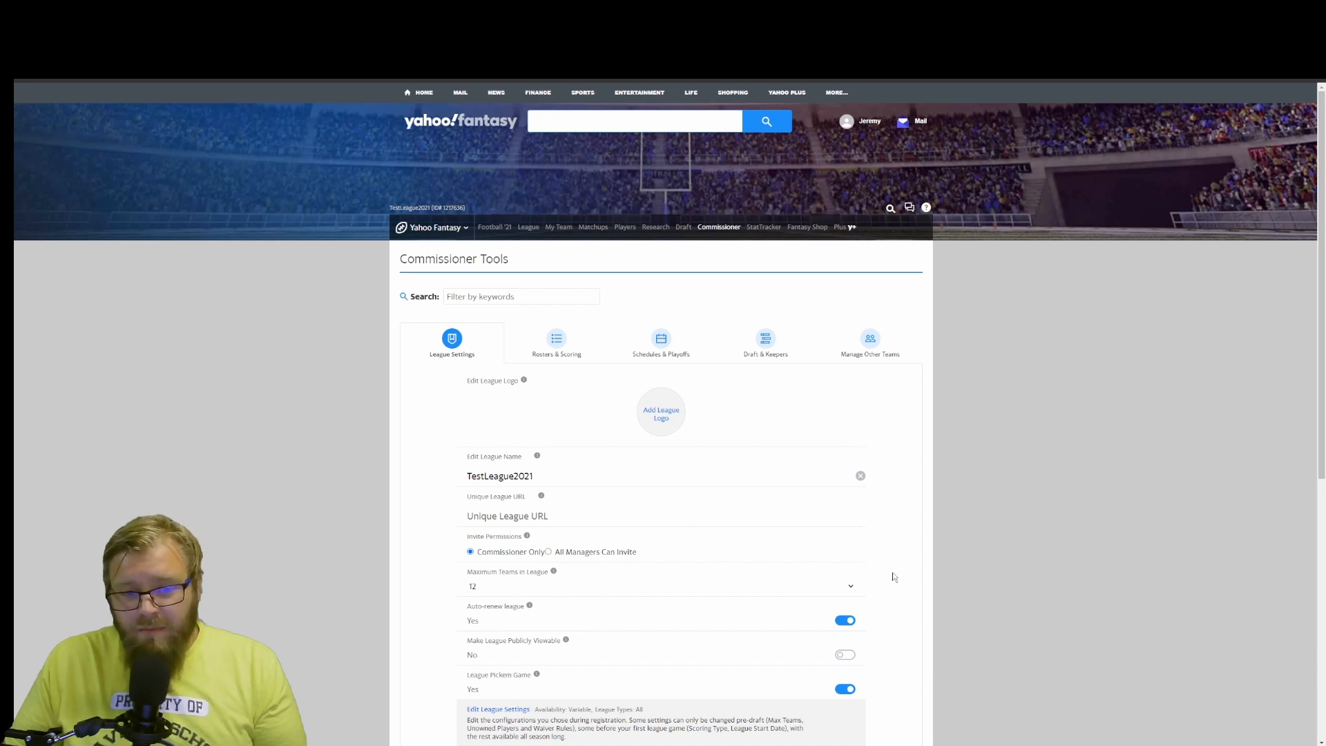
scroll(894, 577, "down", 6)
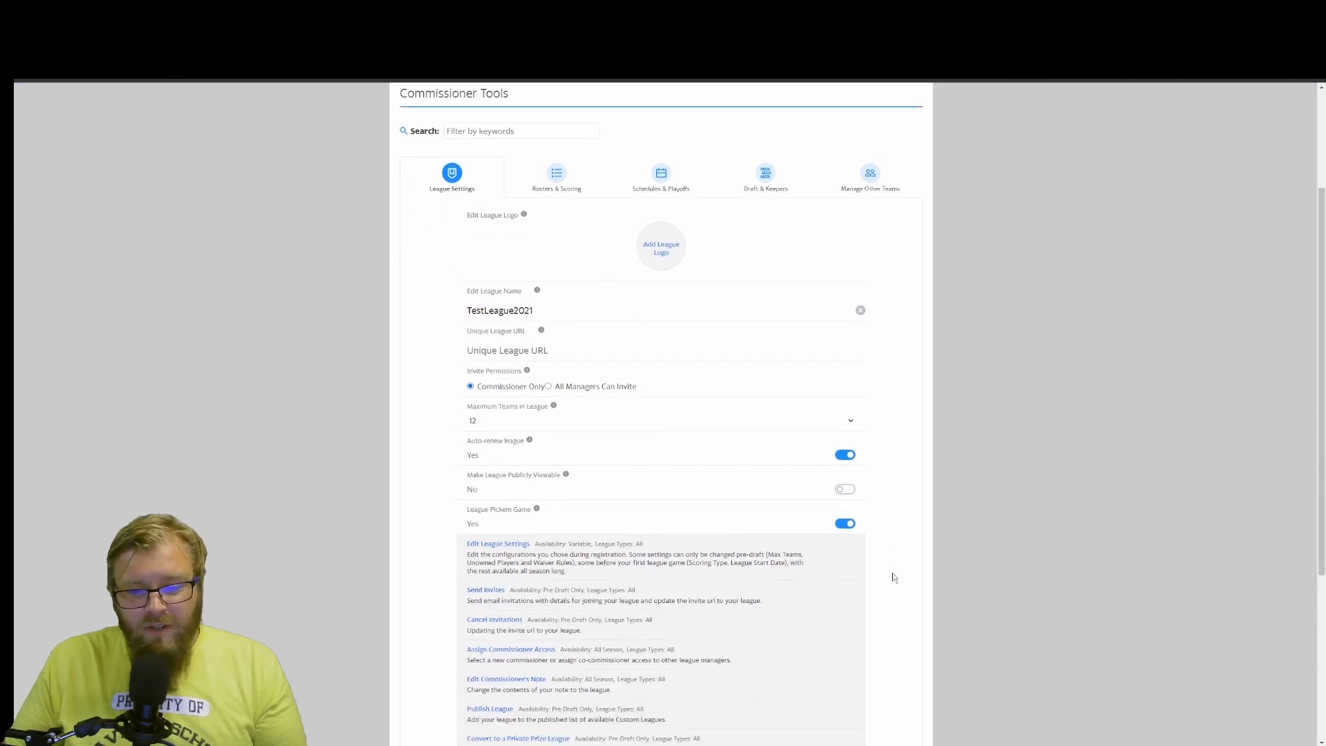
scroll(894, 577, "up", 4)
scroll(894, 577, "up", 3)
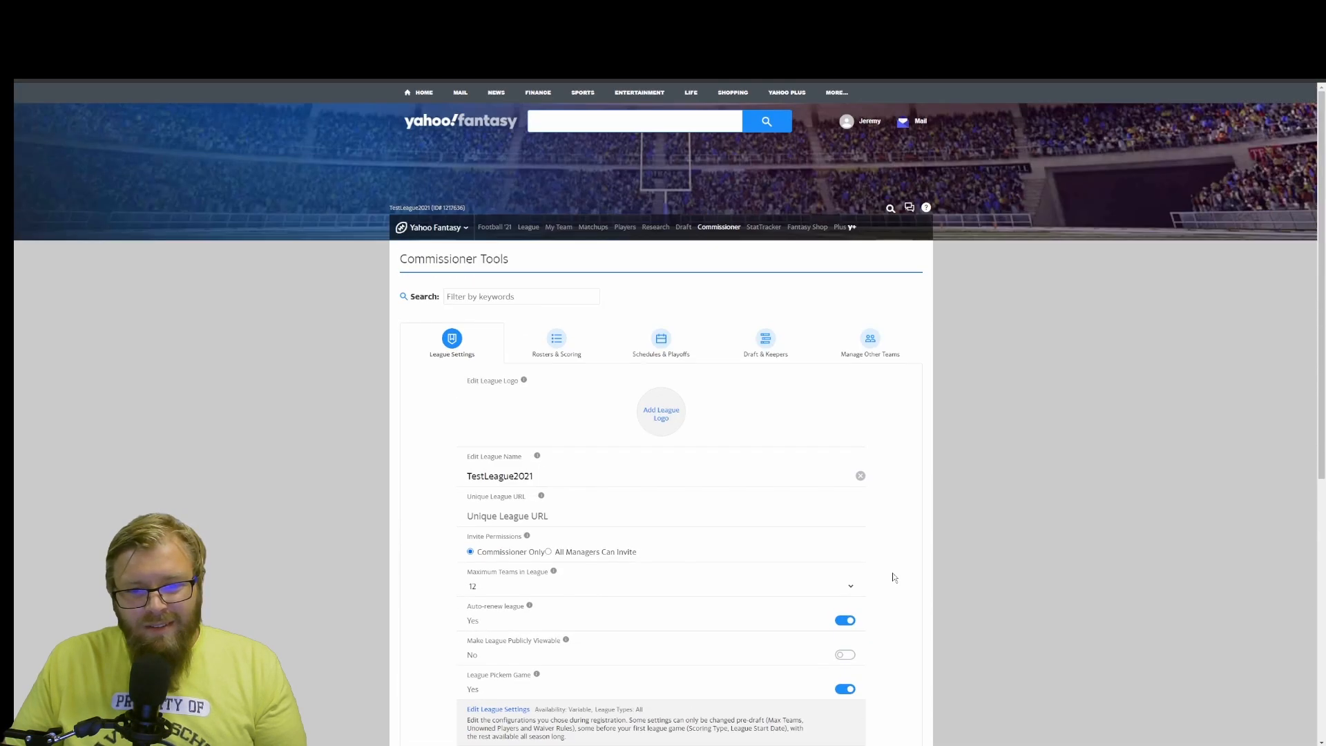